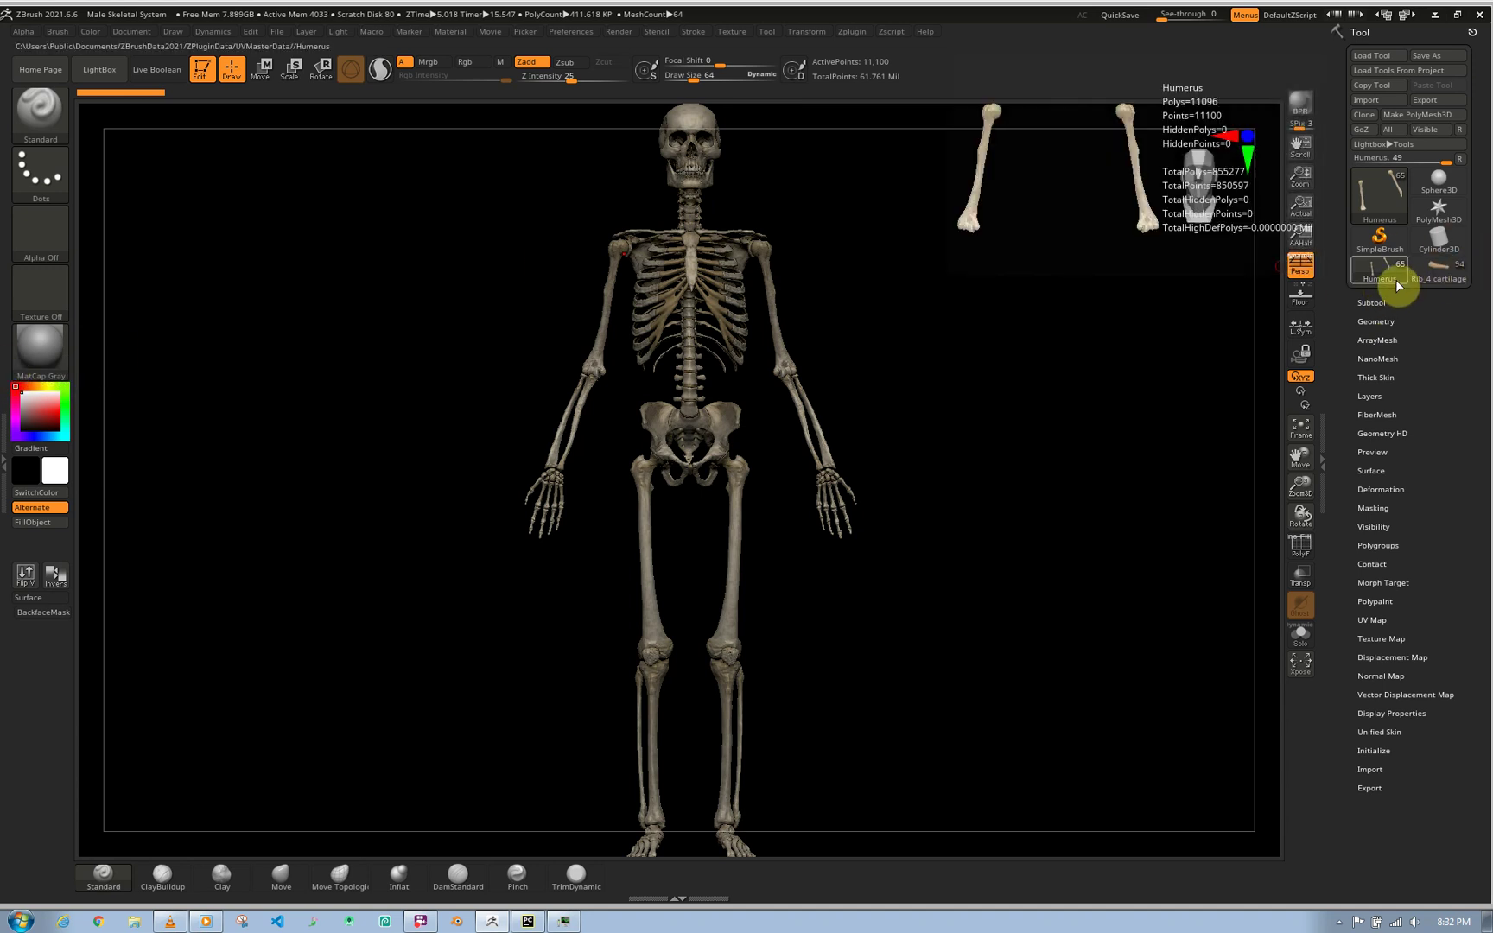
# - Enable Keep UVs and Use and Keep Polypaint in the Decimation Master plugin
pyautogui.moveTo(1372, 271)
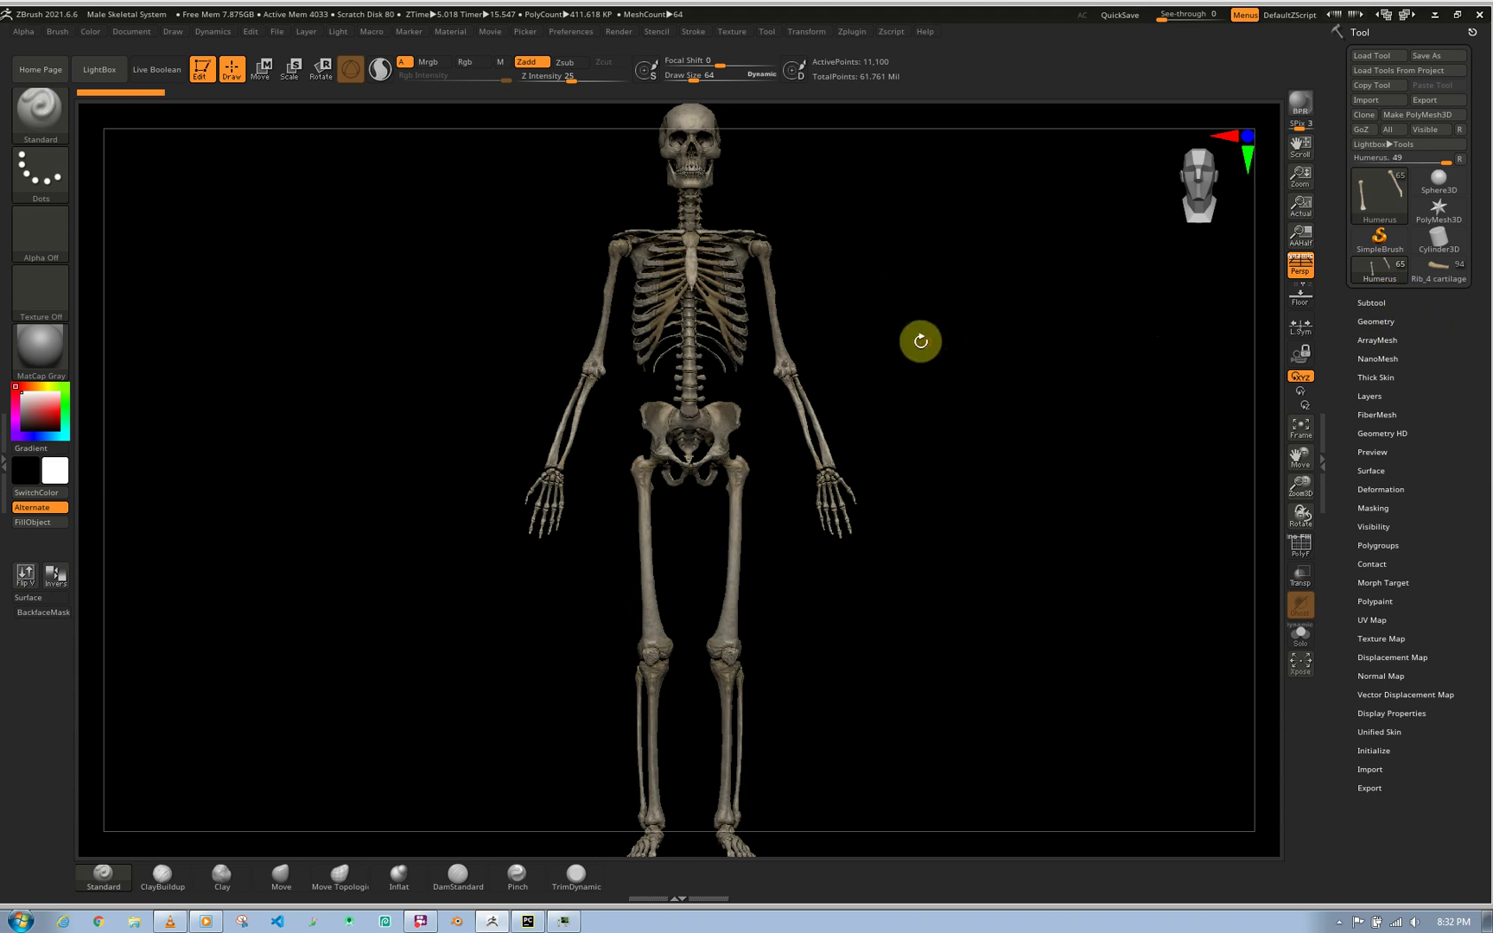
pyautogui.click(7, 343)
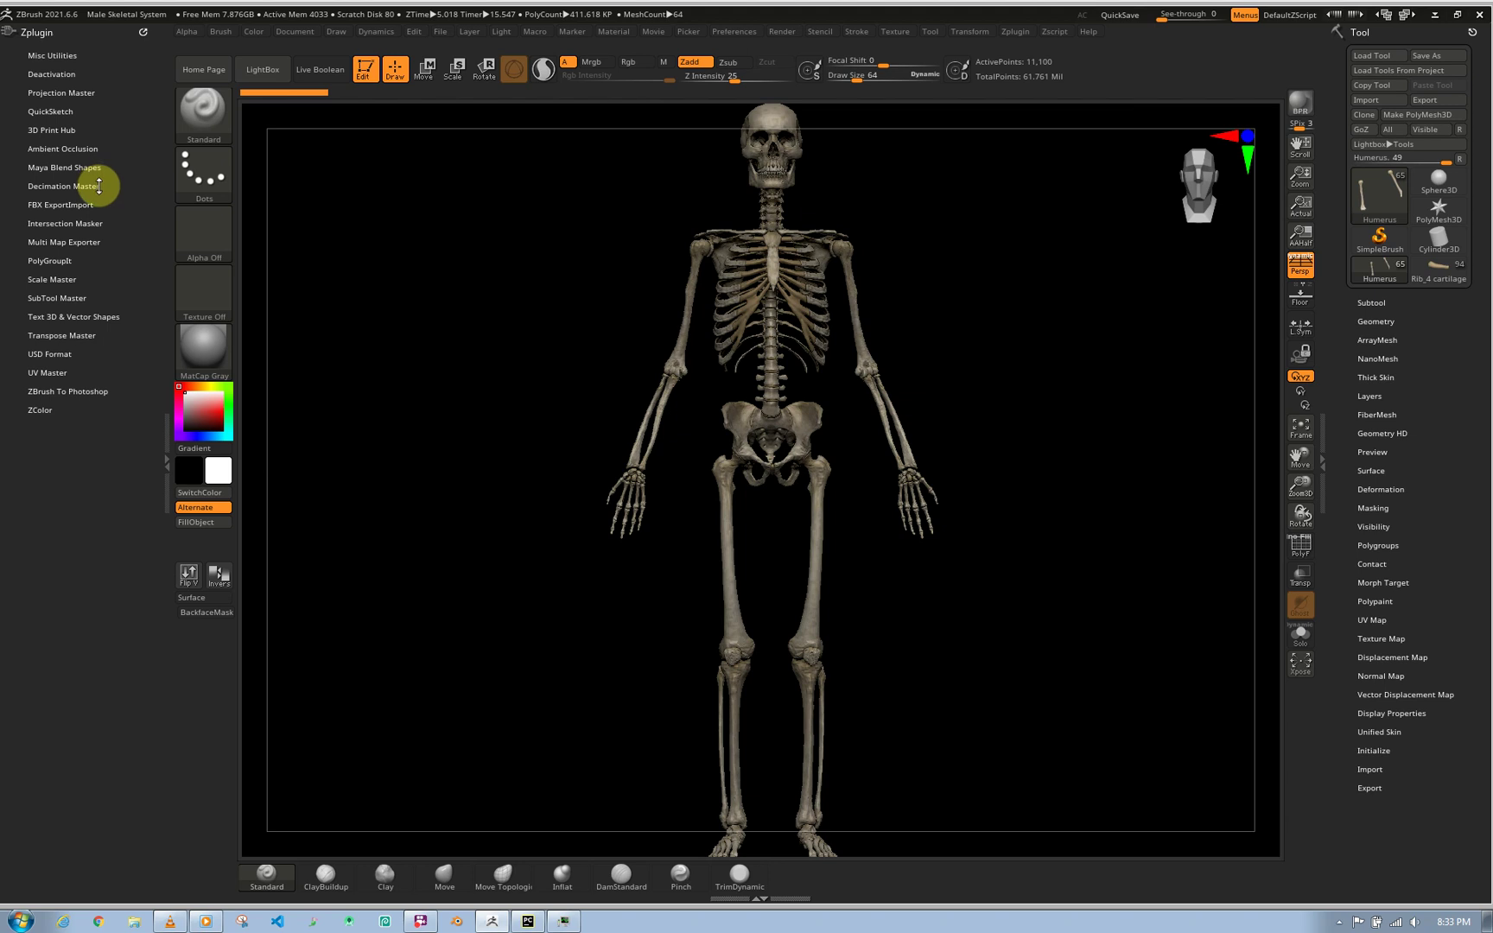
pyautogui.click(94, 186)
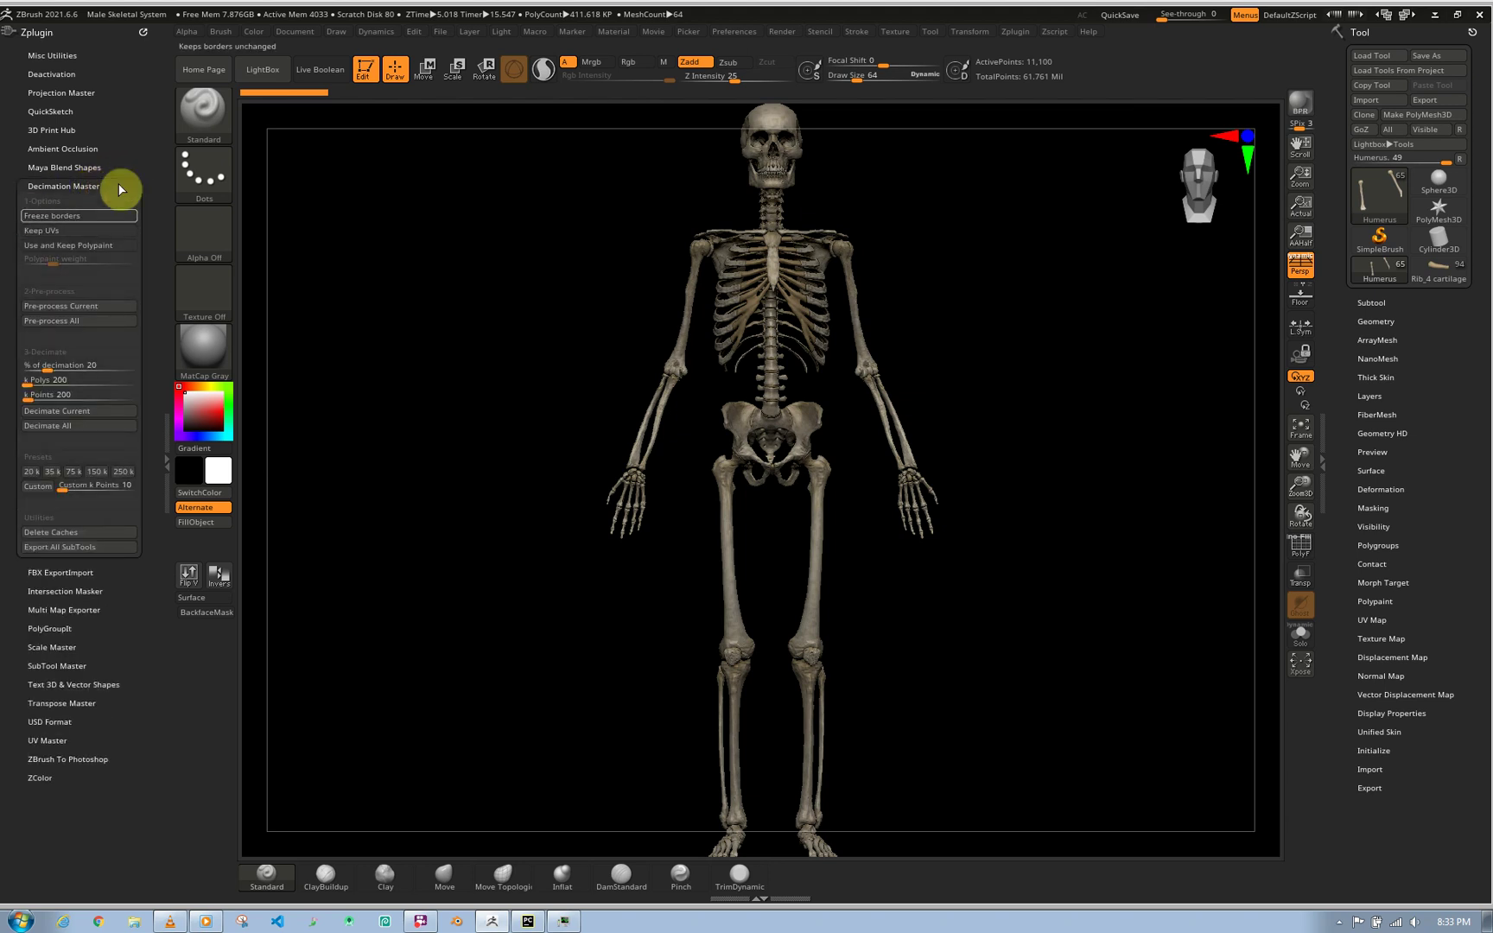
pyautogui.click(72, 230)
pyautogui.click(101, 247)
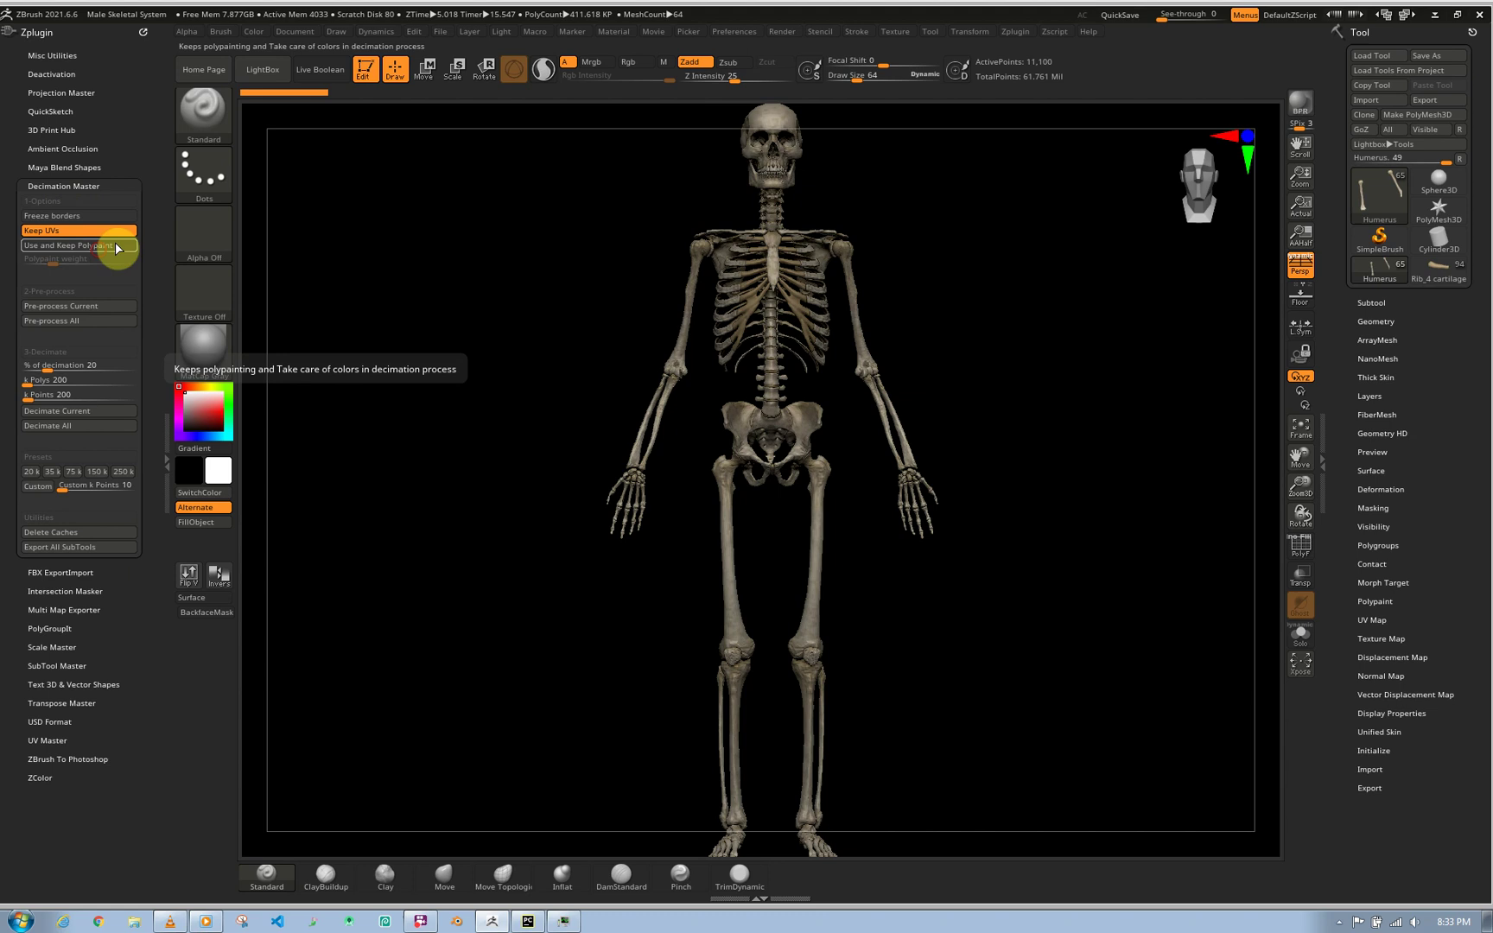
# - Expand the Subtool list and the Skeletal system folder with its 64 subtools
pyautogui.click(1398, 301)
pyautogui.moveTo(1372, 338)
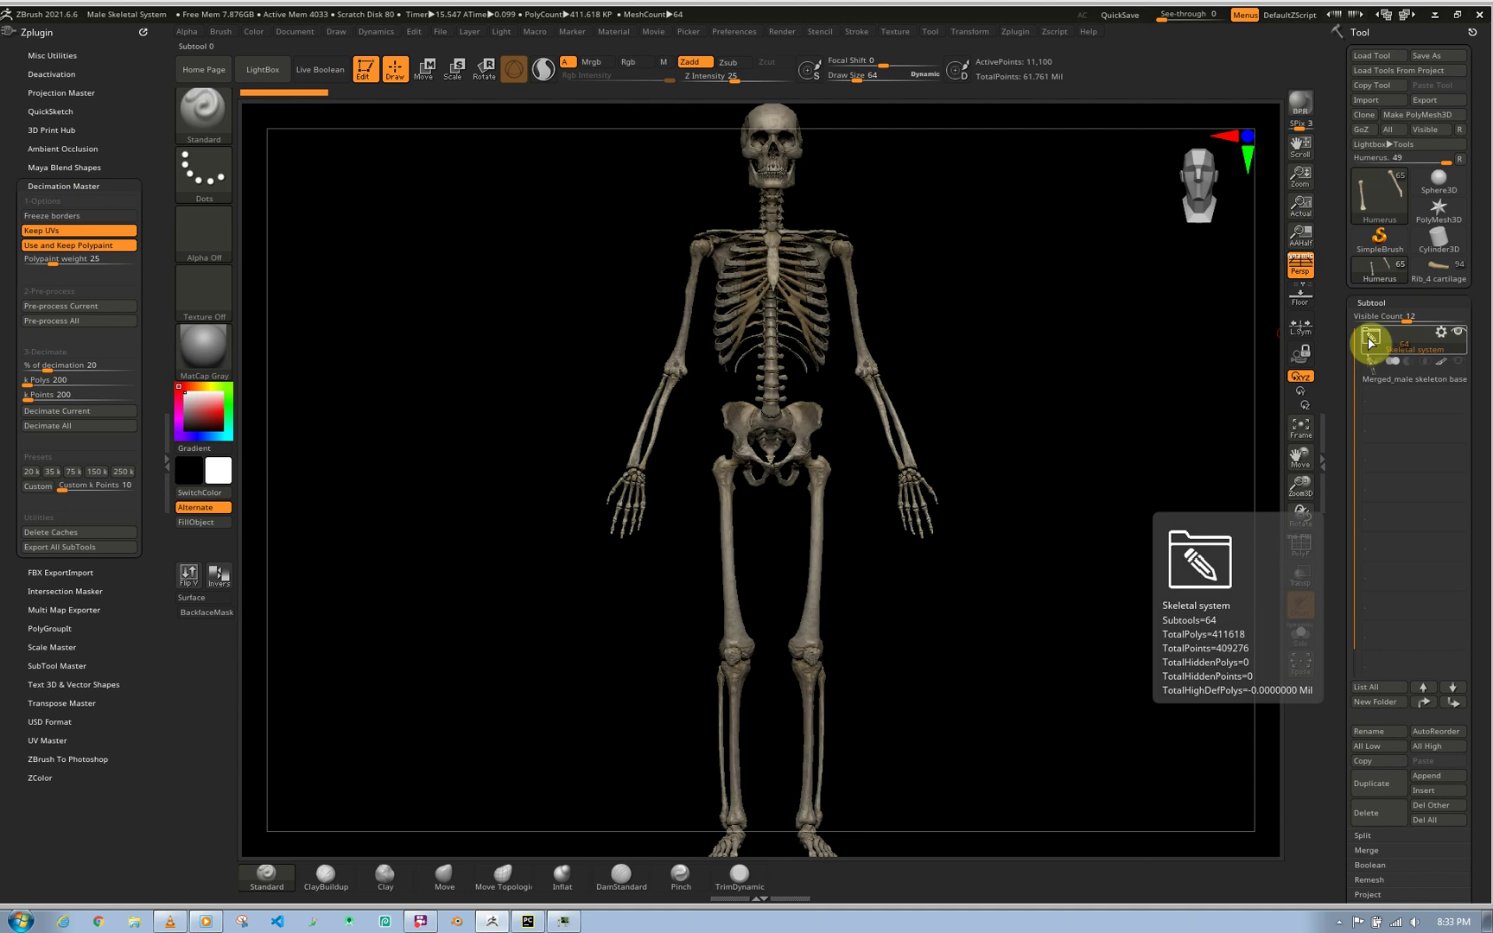
pyautogui.click(1370, 342)
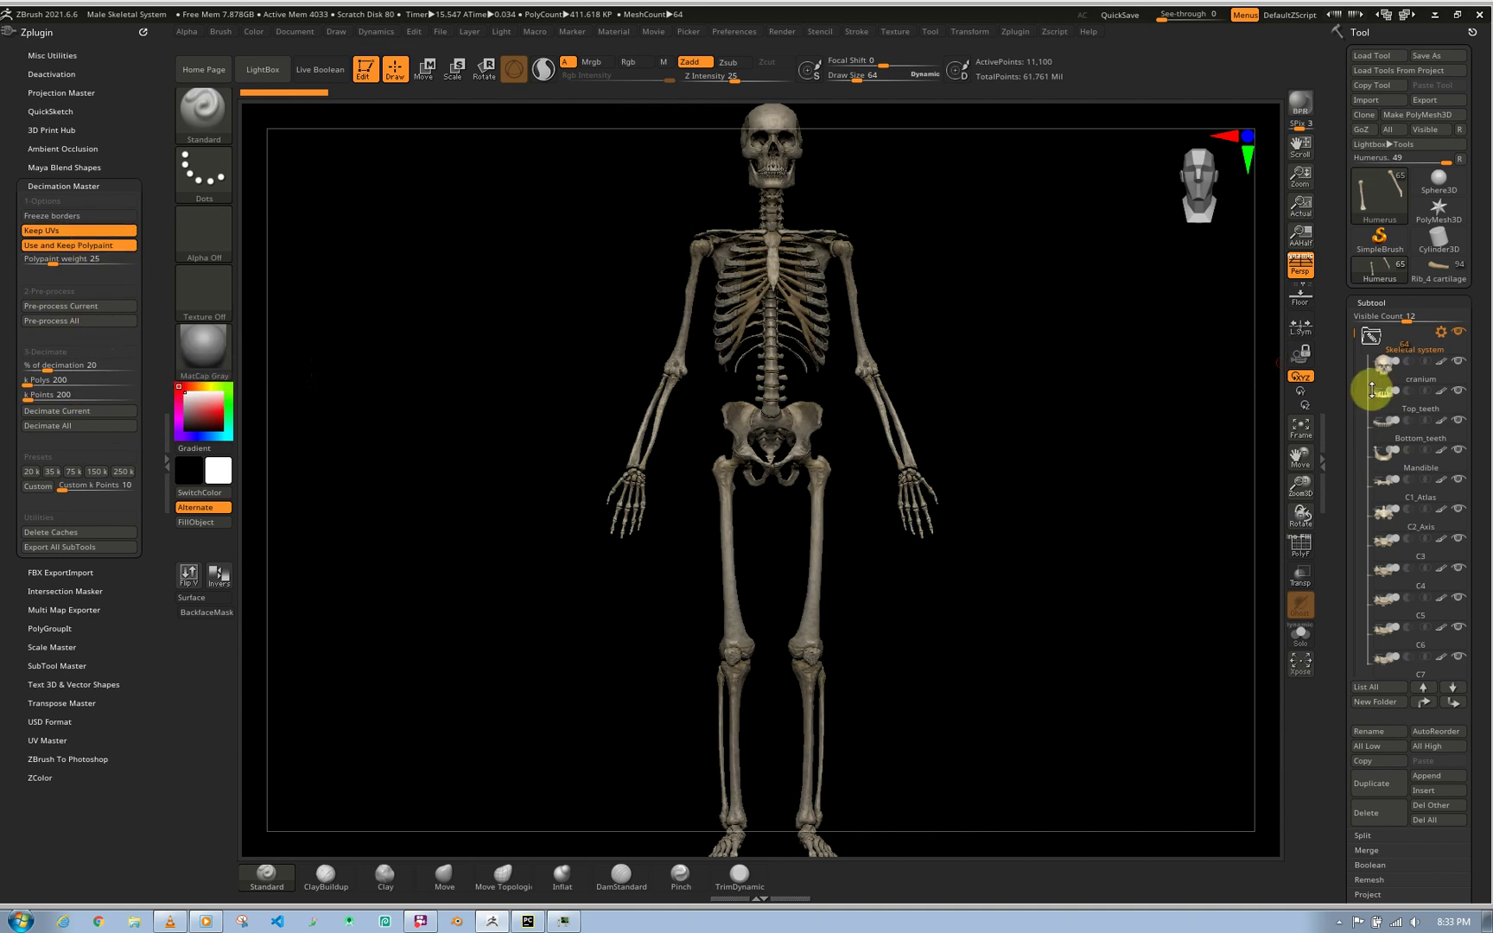
# - Select Top_teeth, then the cranium, then the humerus on the canvas, bringing its row into view
pyautogui.click(1424, 400)
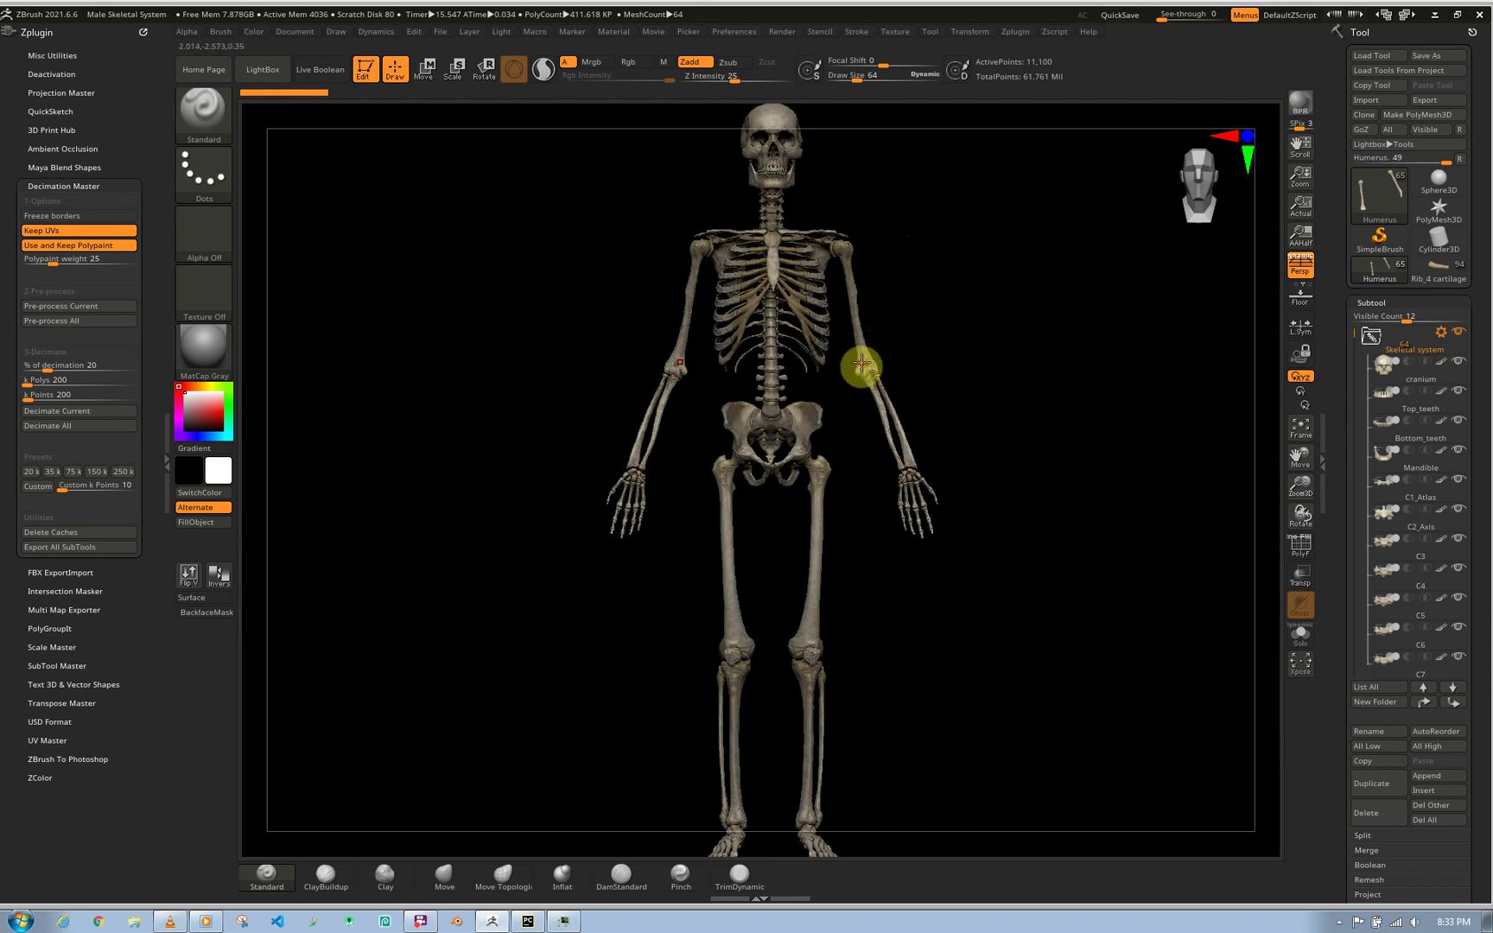
pyautogui.click(1387, 372)
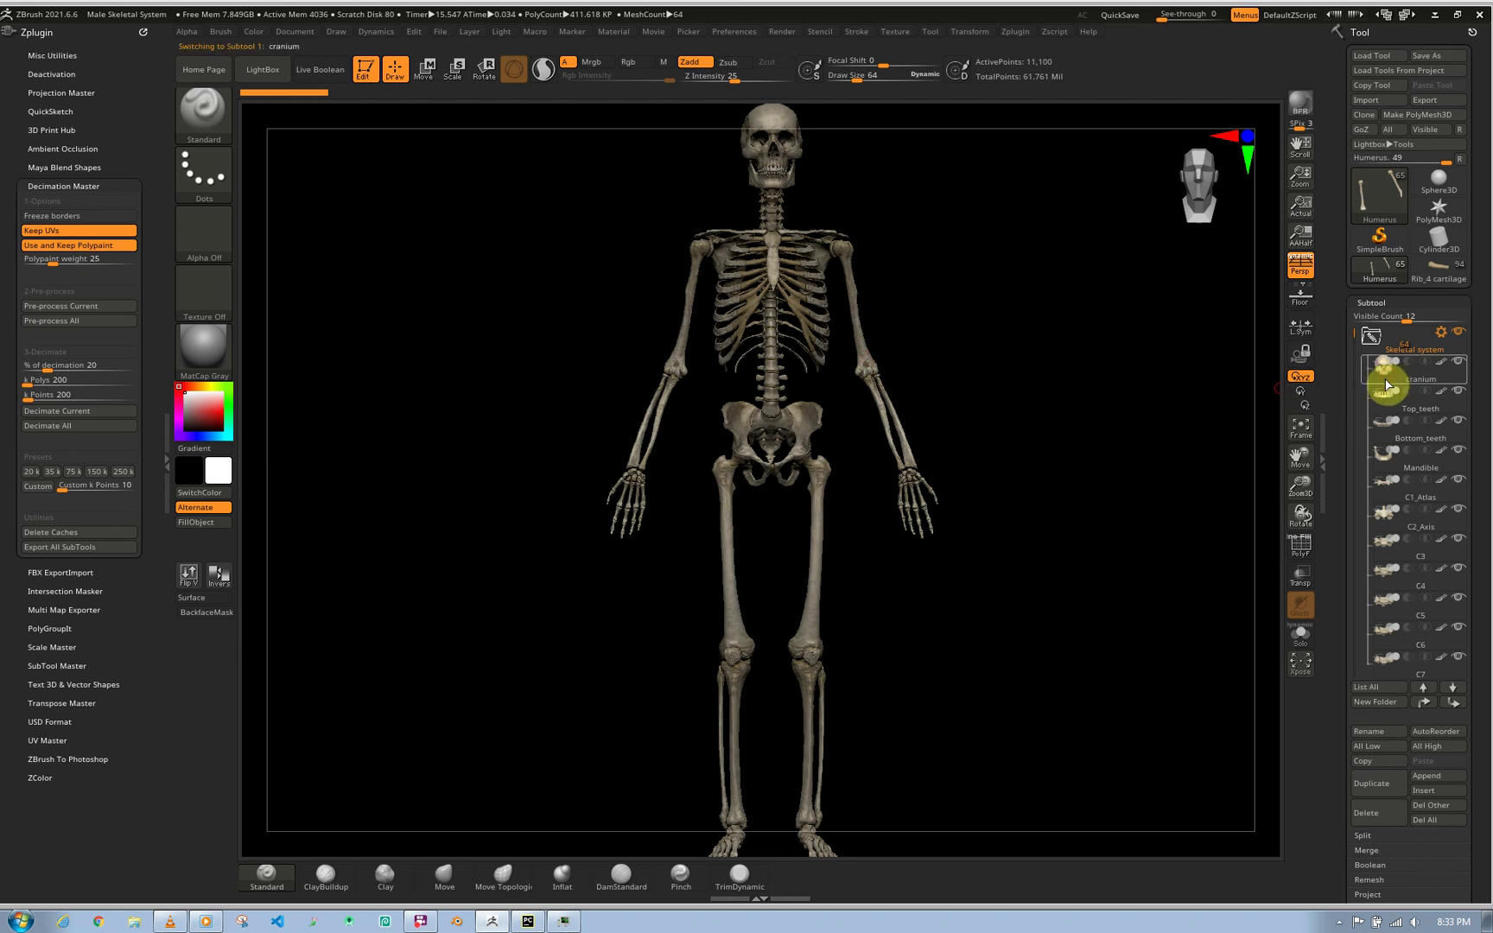
pyautogui.keyDown('alt'); pyautogui.click(861, 361); pyautogui.keyUp('alt')
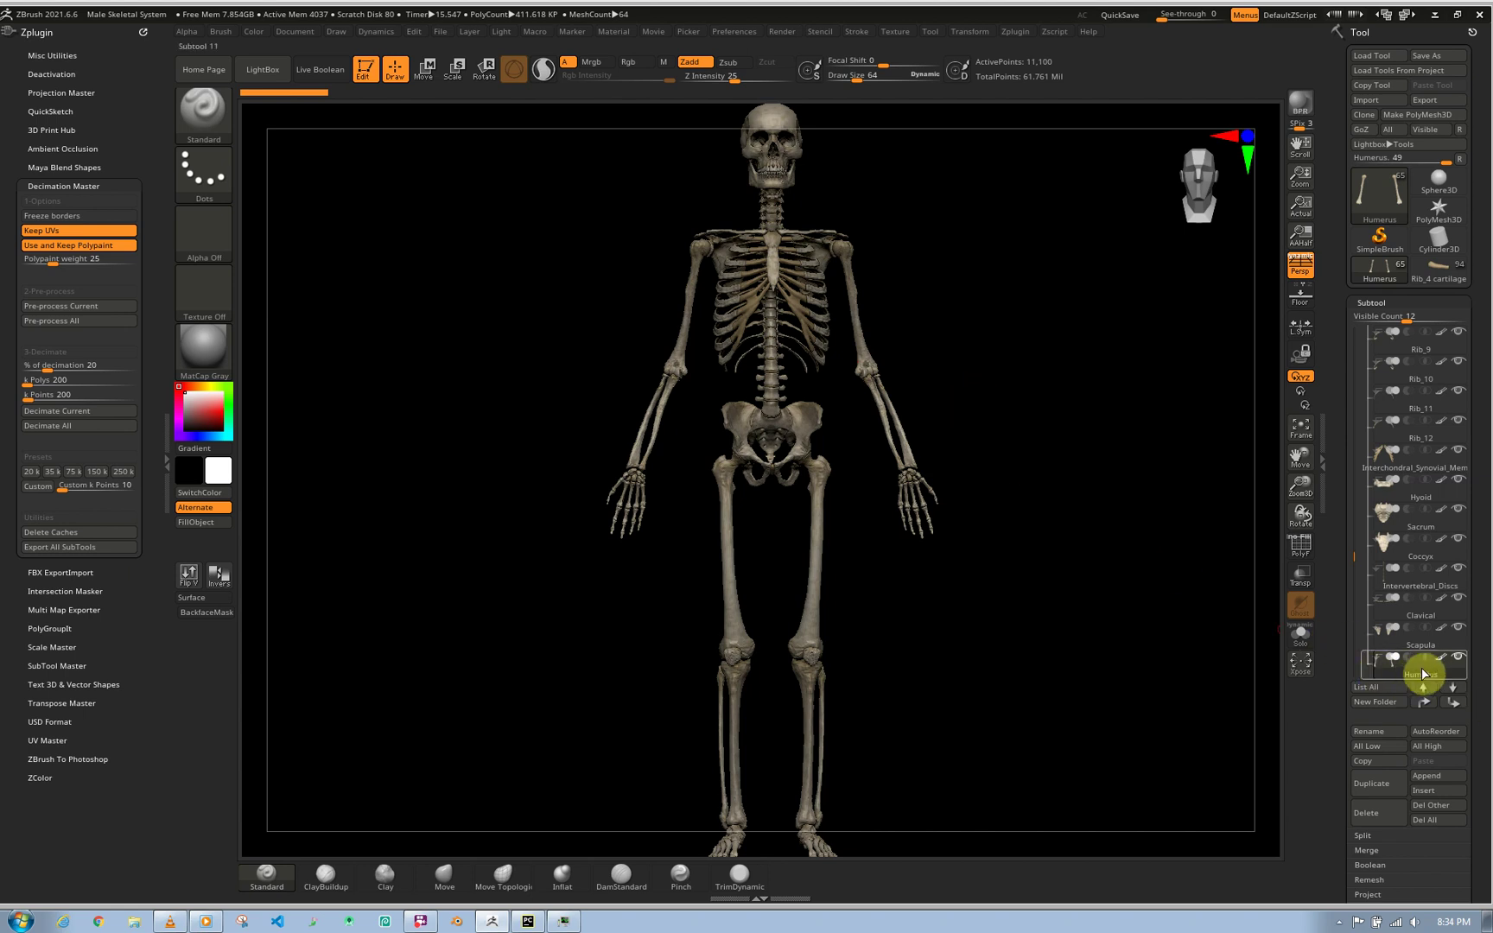
pyautogui.moveTo(1421, 675)
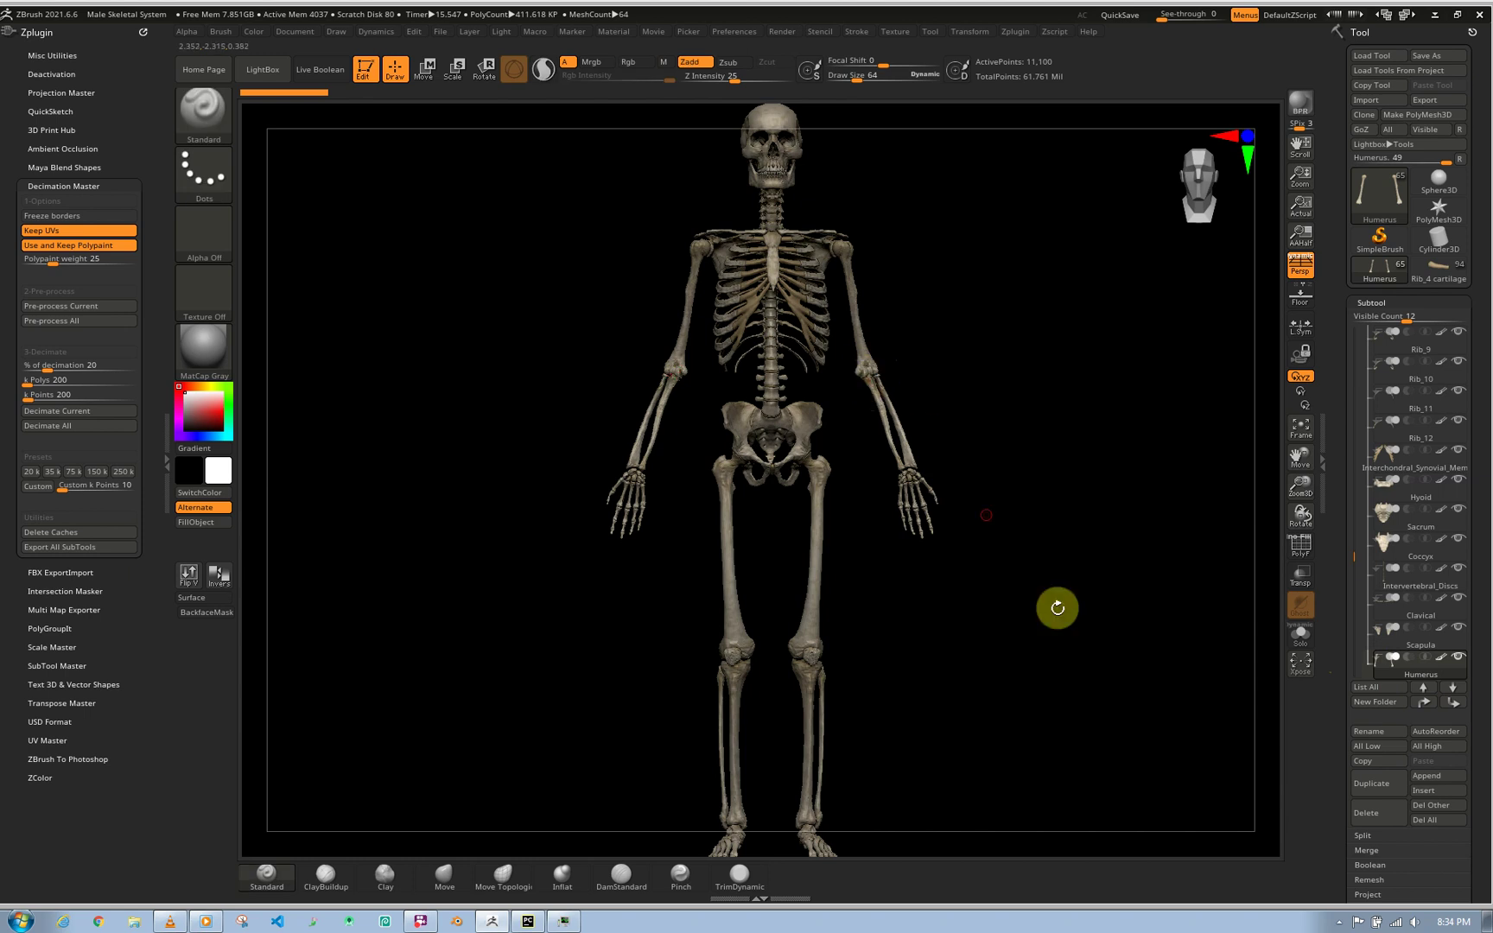
# - Solo and frame both humerus bones, raise their subdivision level, and turn off polypaint display
pyautogui.click(1304, 645)
pyautogui.keyDown('ctrl'); pyautogui.moveTo(860, 317); pyautogui.dragTo(968, 728, button='right'); pyautogui.keyUp('ctrl')
pyautogui.keyDown('alt'); pyautogui.moveTo(895, 348); pyautogui.dragTo(967, 727, button='right'); pyautogui.keyUp('alt')
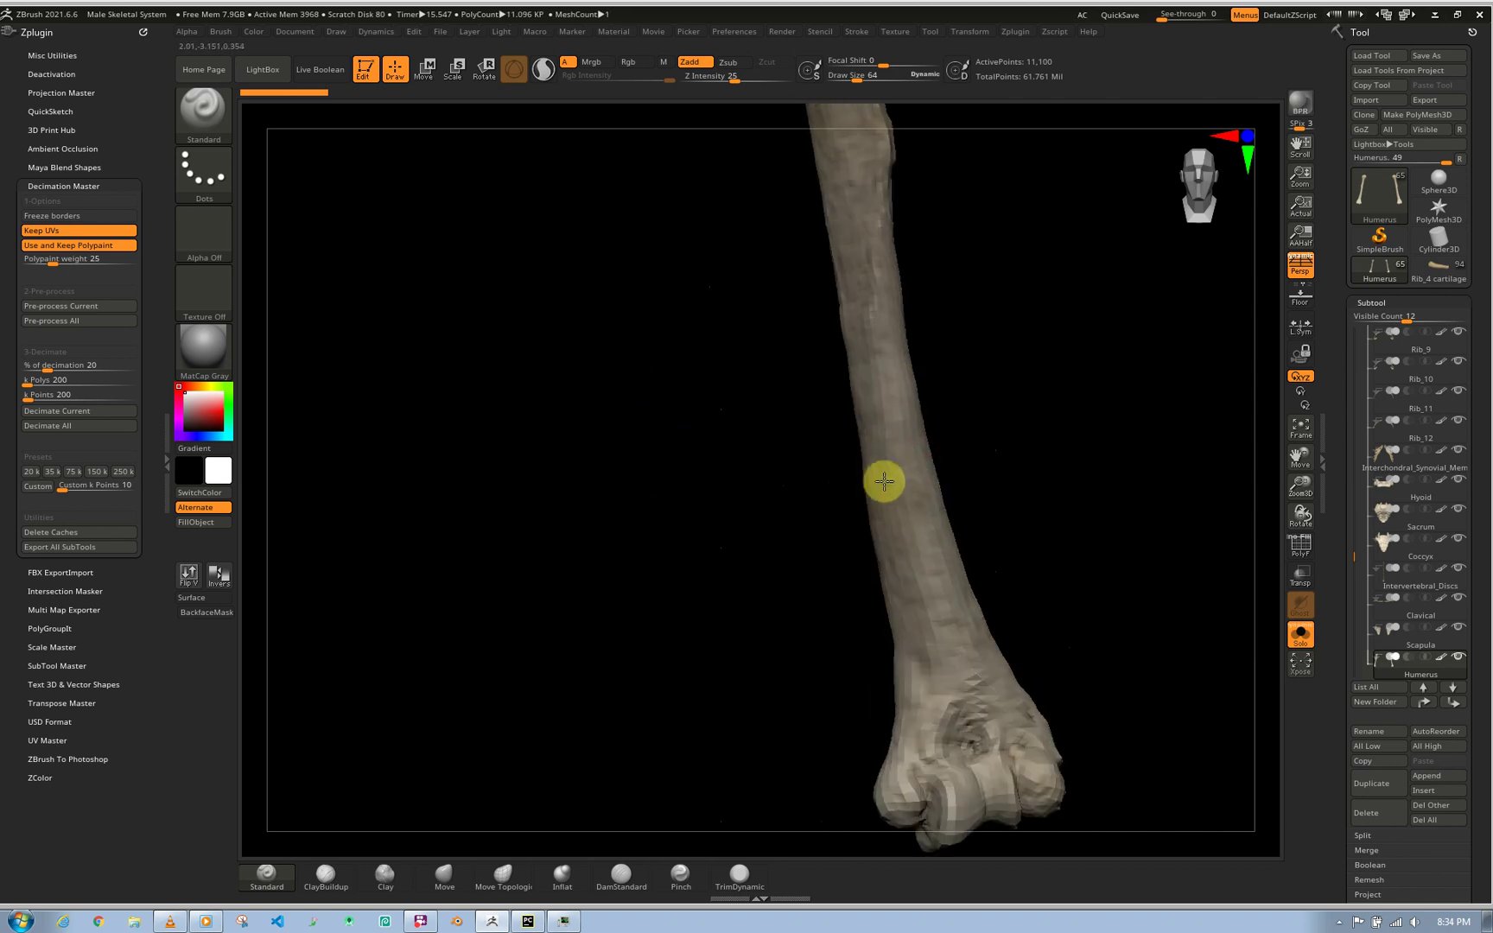
pyautogui.press('f')
pyautogui.keyDown('alt'); pyautogui.moveTo(835, 489); pyautogui.dragTo(993, 510, button='right'); pyautogui.keyUp('alt')
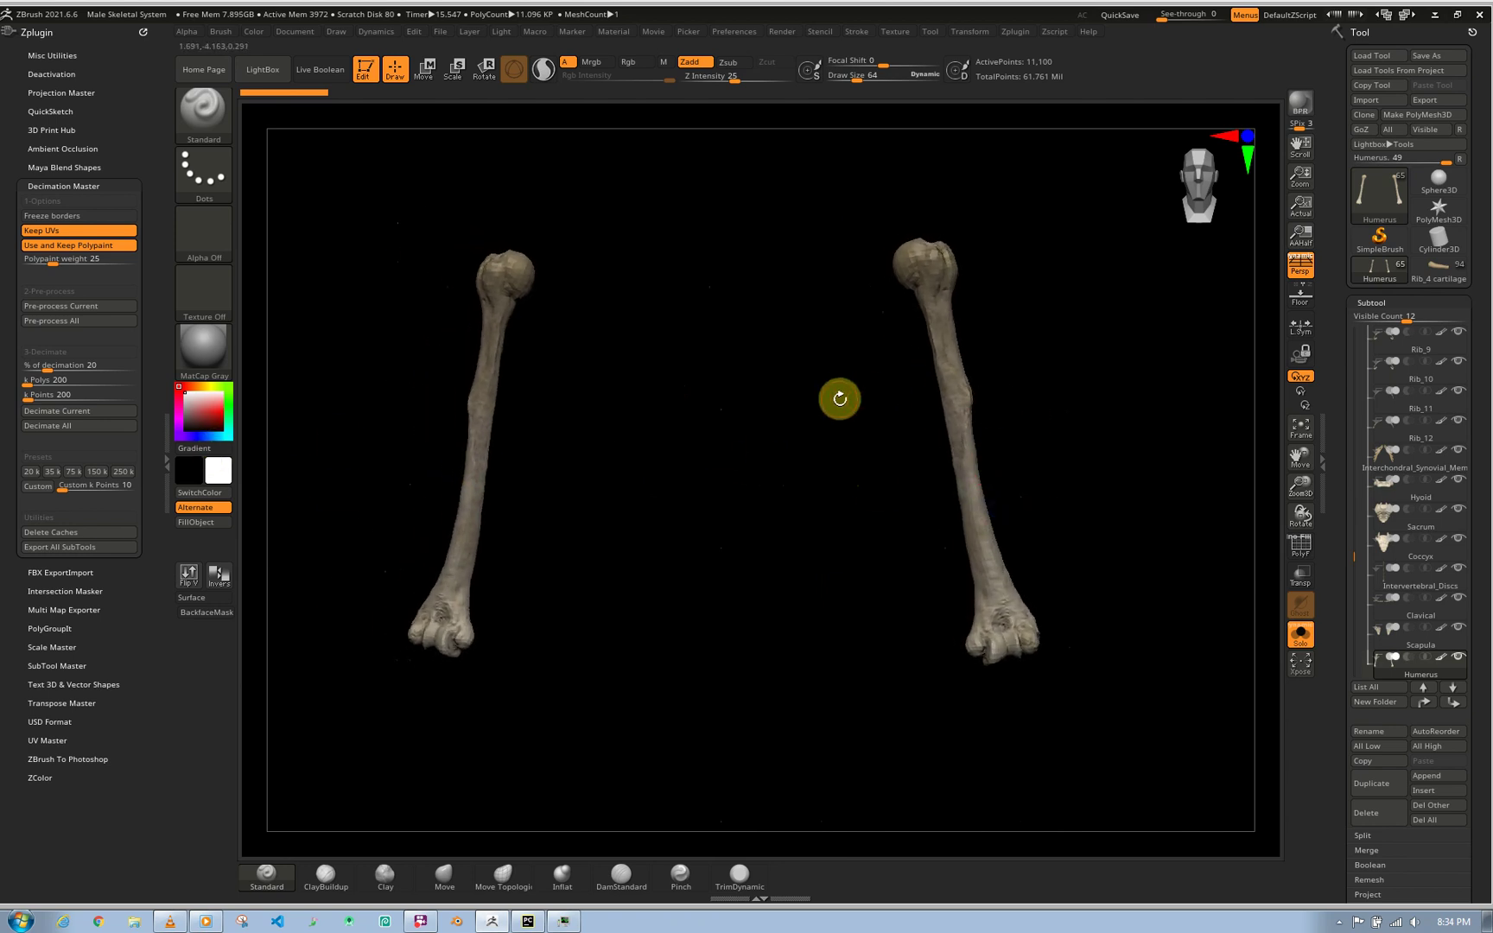
pyautogui.press('d')
pyautogui.press('d')
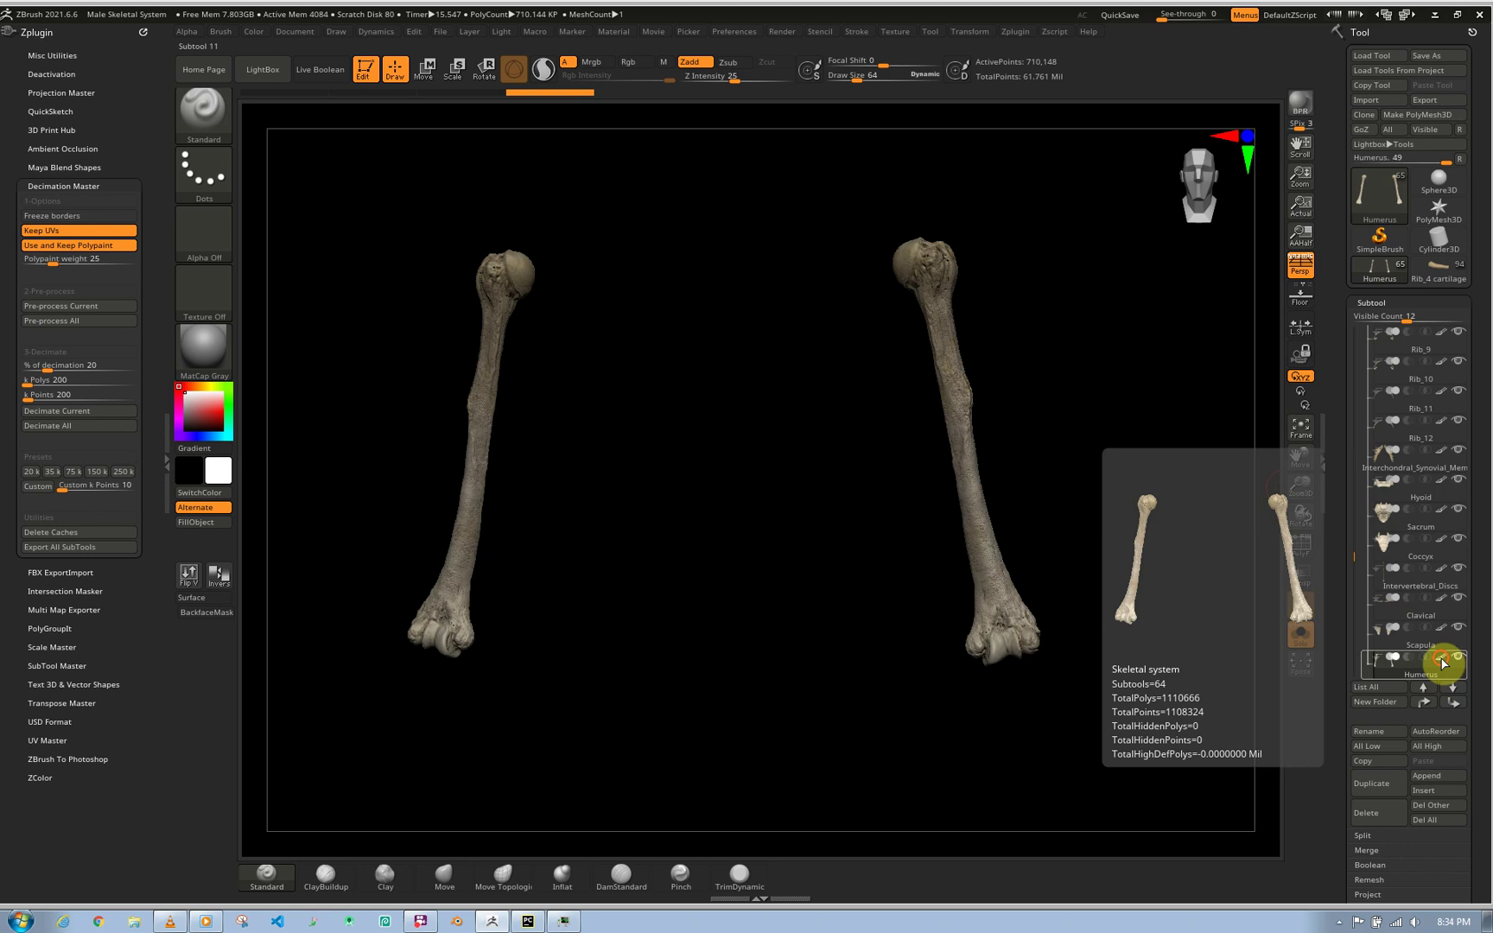
pyautogui.click(1442, 664)
# - Zoom and orbit the view to bring both humeral heads into view
pyautogui.keyDown('alt'); pyautogui.moveTo(962, 325); pyautogui.dragTo(984, 561, button='right'); pyautogui.keyUp('alt')
pyautogui.keyDown('alt'); pyautogui.moveTo(1007, 710); pyautogui.dragTo(1006, 585, button='right'); pyautogui.keyUp('alt')
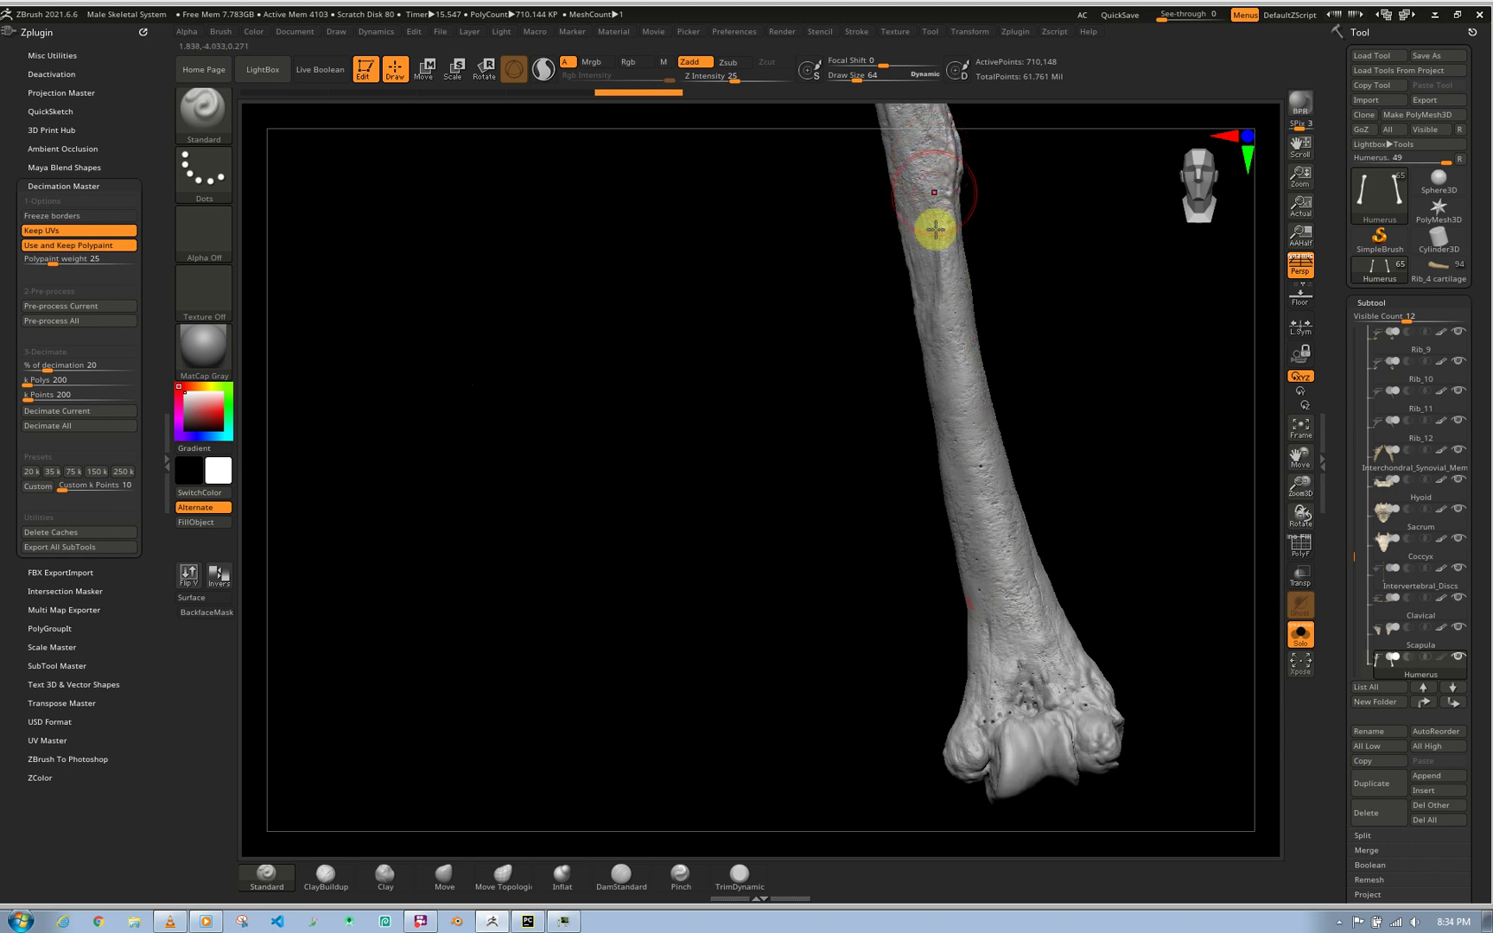
pyautogui.moveTo(1070, 726); pyautogui.dragTo(1017, 712, button='right')
pyautogui.moveTo(1128, 720); pyautogui.dragTo(1003, 653, button='right')
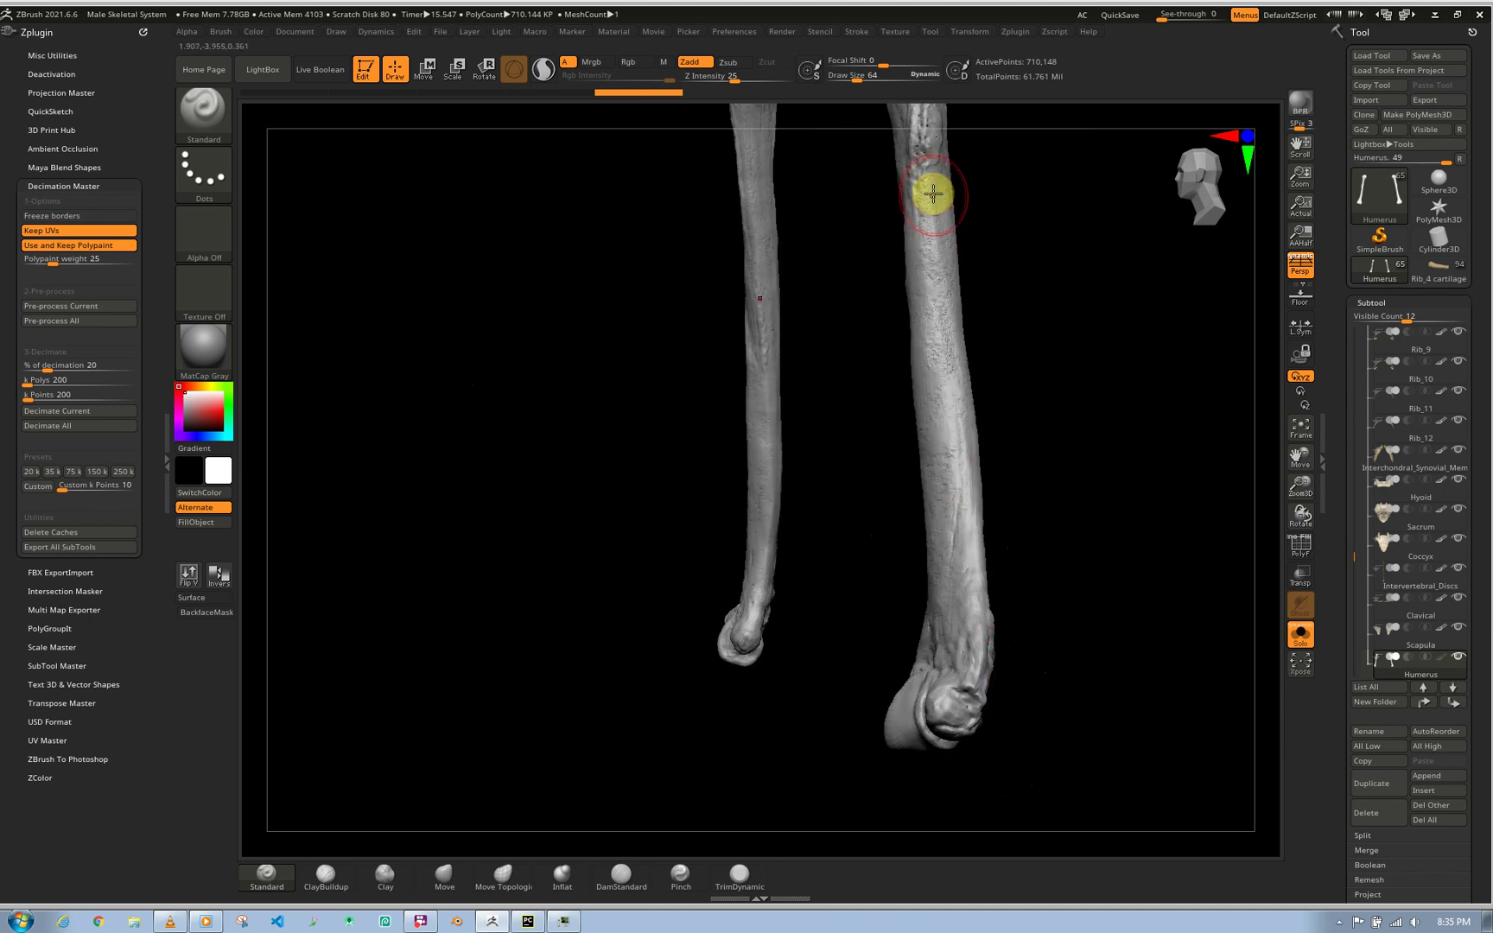
pyautogui.moveTo(944, 297)
pyautogui.mouseDown(button='right')
pyautogui.moveTo(950, 540)
pyautogui.moveTo(971, 276)
pyautogui.moveTo(906, 270)
pyautogui.moveTo(946, 323)
pyautogui.moveTo(869, 267)
pyautogui.moveTo(813, 274)
pyautogui.moveTo(880, 287)
pyautogui.moveTo(769, 610)
pyautogui.moveTo(781, 290)
pyautogui.moveTo(836, 304)
pyautogui.mouseUp(button='right')
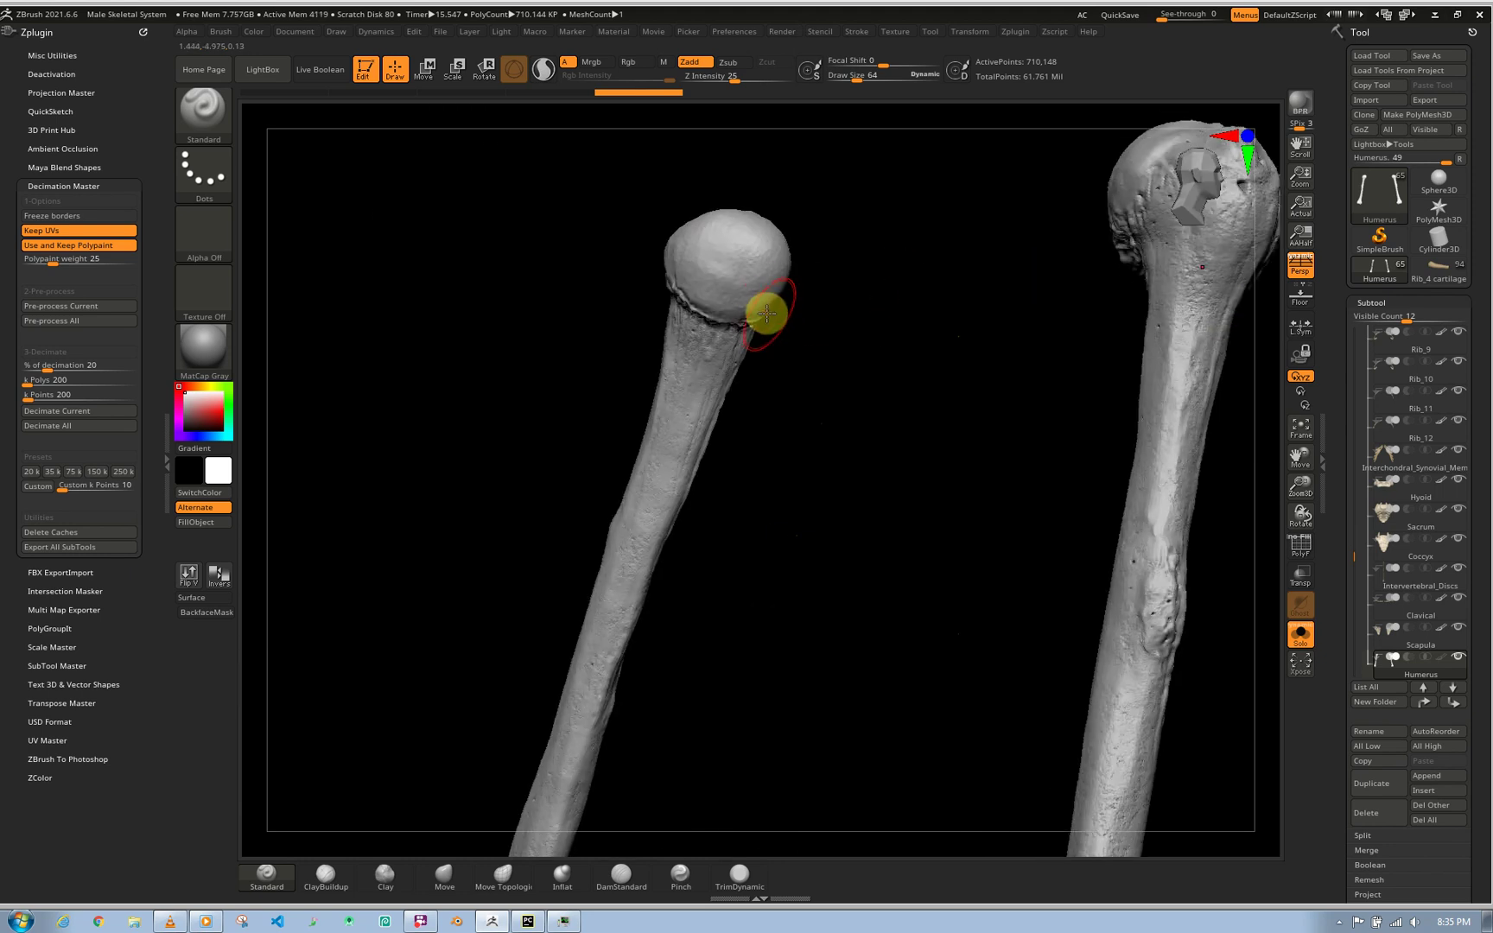
pyautogui.moveTo(780, 318); pyautogui.dragTo(743, 367, button='right')
# - Inspect the humerus wireframe with PolyF, then frame the whole bone and rotate over its shaft
pyautogui.hotkey('shift', 'f')
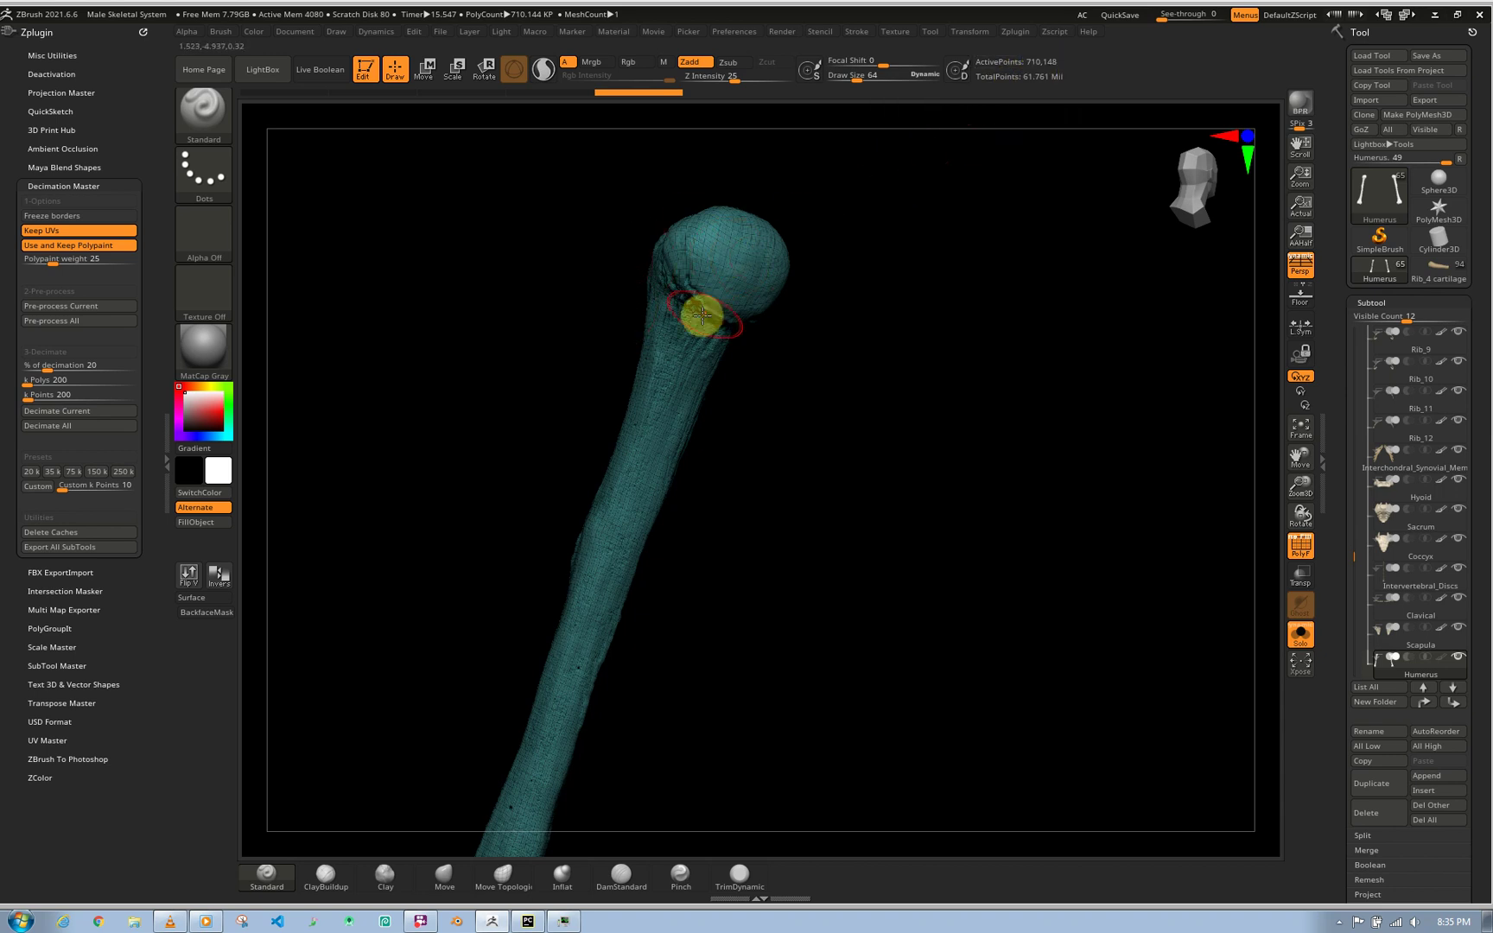
pyautogui.moveTo(704, 290)
pyautogui.mouseDown(button='right')
pyautogui.moveTo(716, 294)
pyautogui.moveTo(703, 267)
pyautogui.moveTo(692, 285)
pyautogui.moveTo(564, 263)
pyautogui.moveTo(695, 244)
pyautogui.moveTo(763, 287)
pyautogui.mouseUp(button='right')
pyautogui.hotkey('shift', 'f')
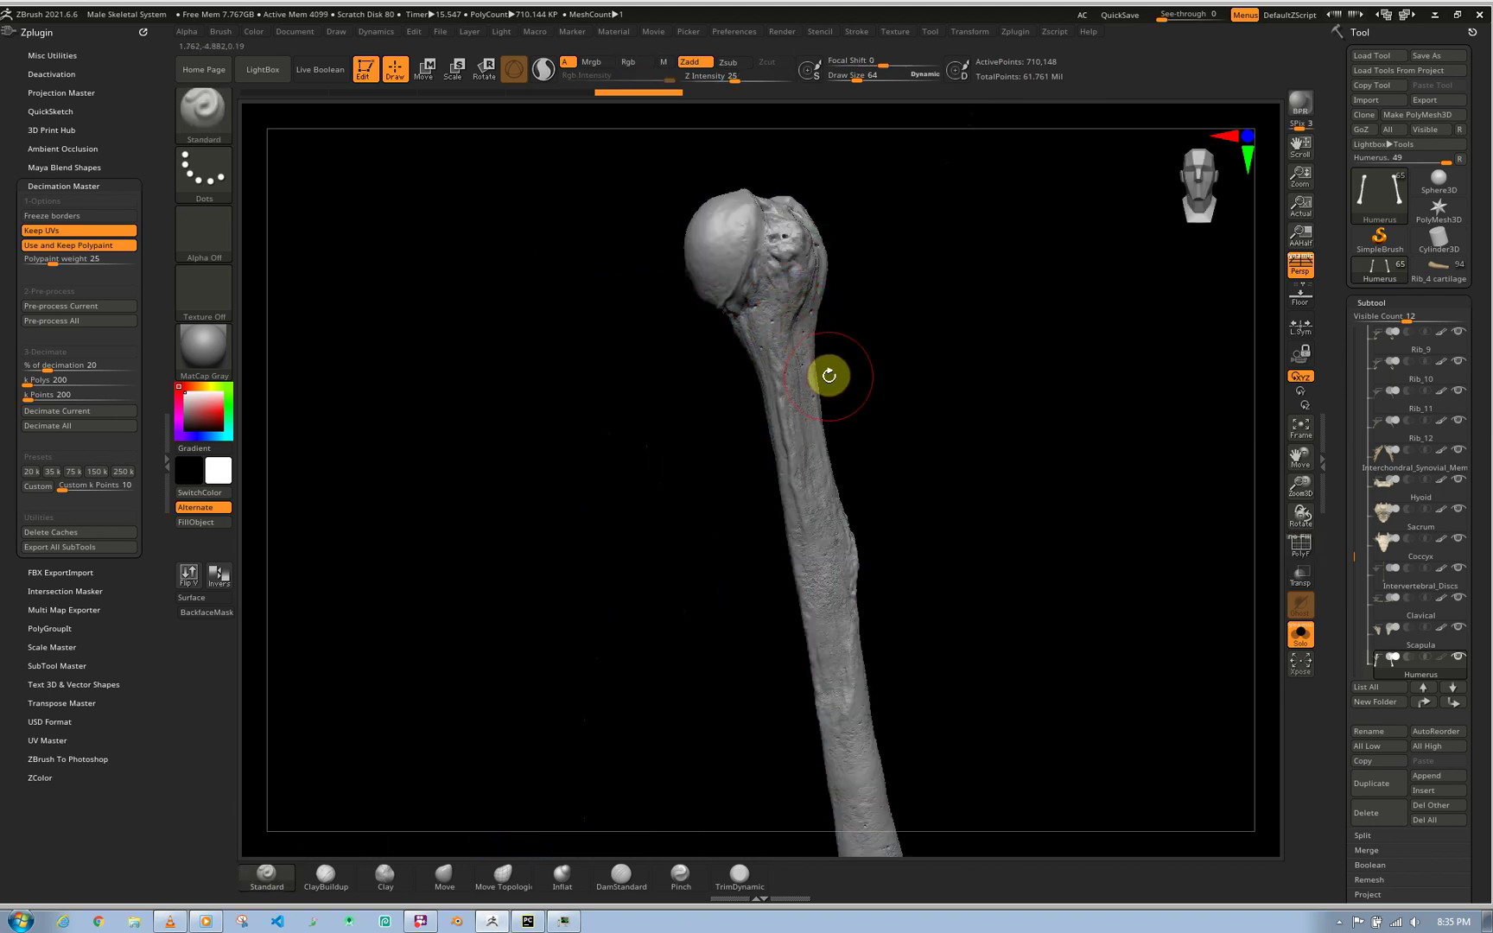
pyautogui.moveTo(822, 346); pyautogui.dragTo(805, 334, button='right')
pyautogui.press('f')
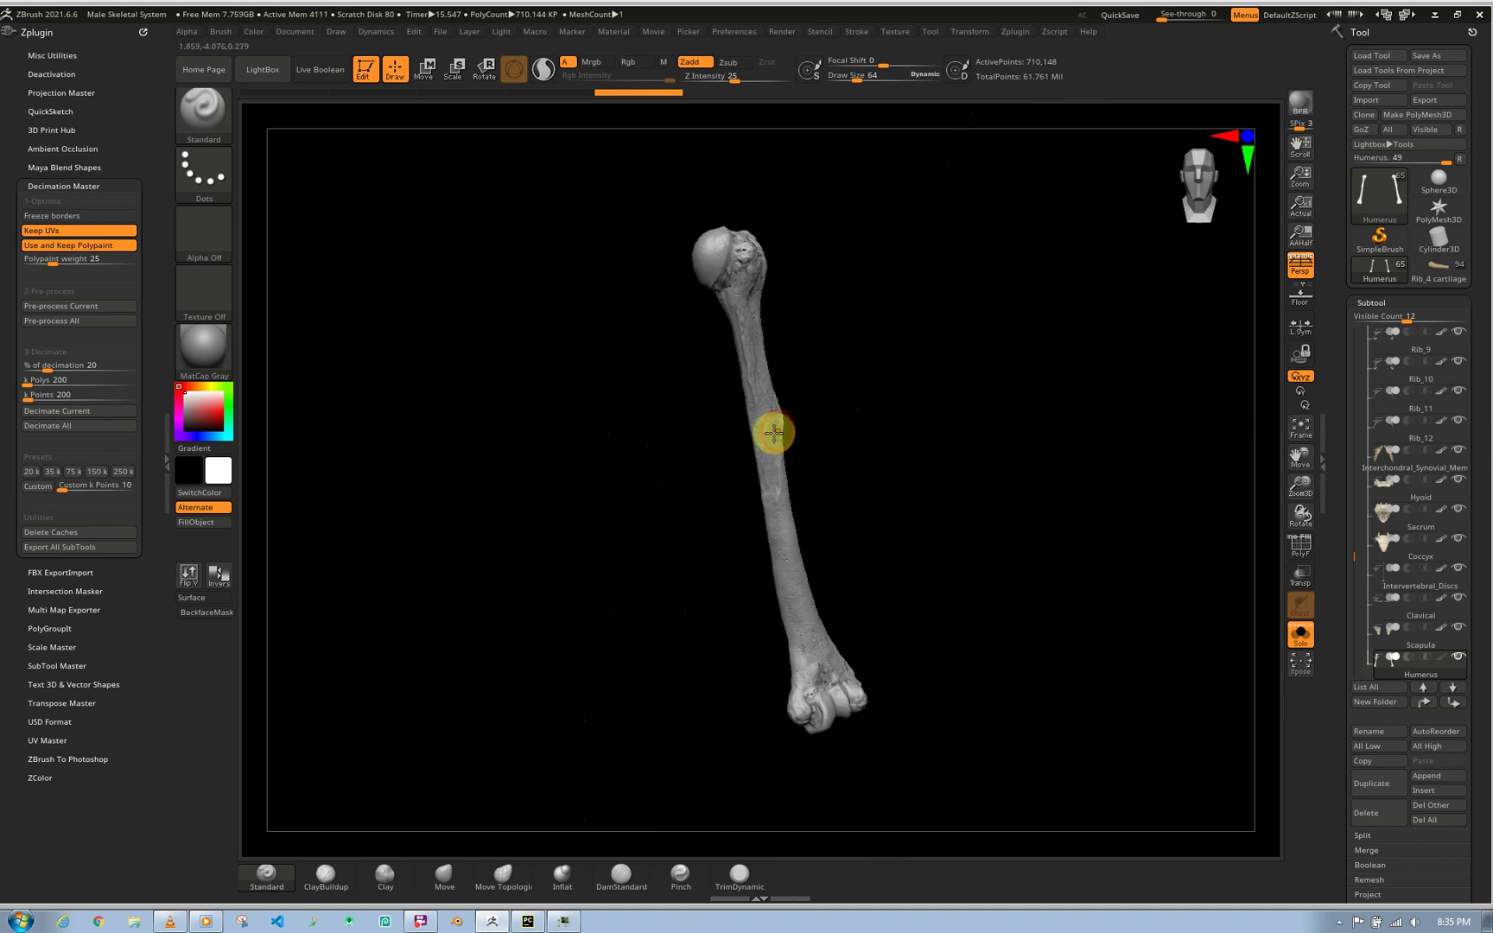
pyautogui.moveTo(780, 418); pyautogui.dragTo(800, 436, button='right')
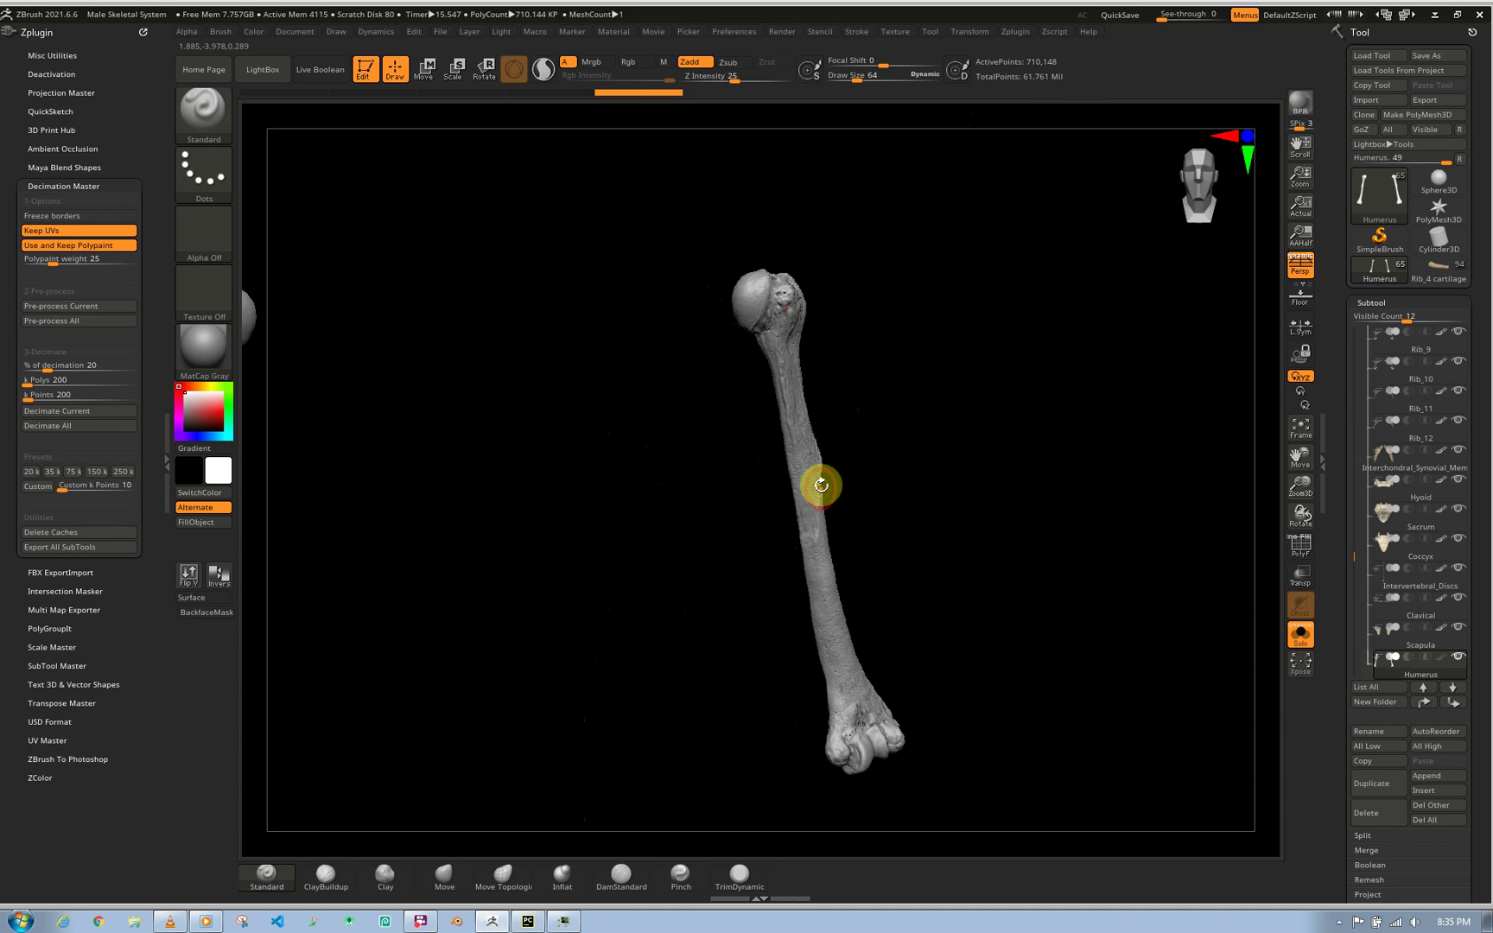
pyautogui.moveTo(812, 474); pyautogui.dragTo(829, 377, button='right')
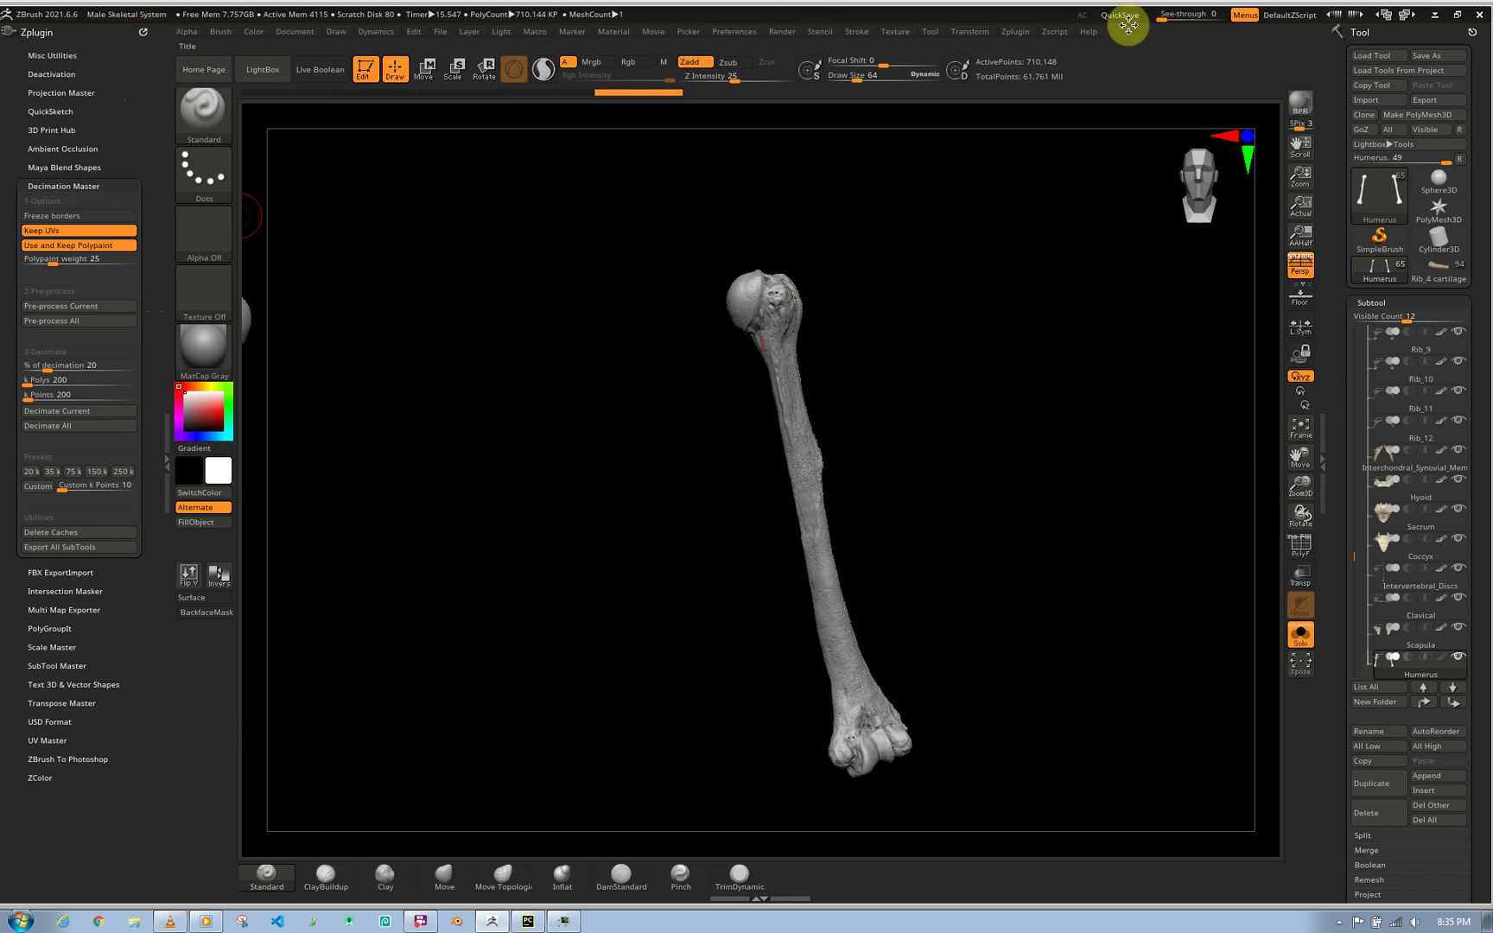
# - Dock the Zplugin palette back in the left tray with Decimation Master
pyautogui.click(1017, 33)
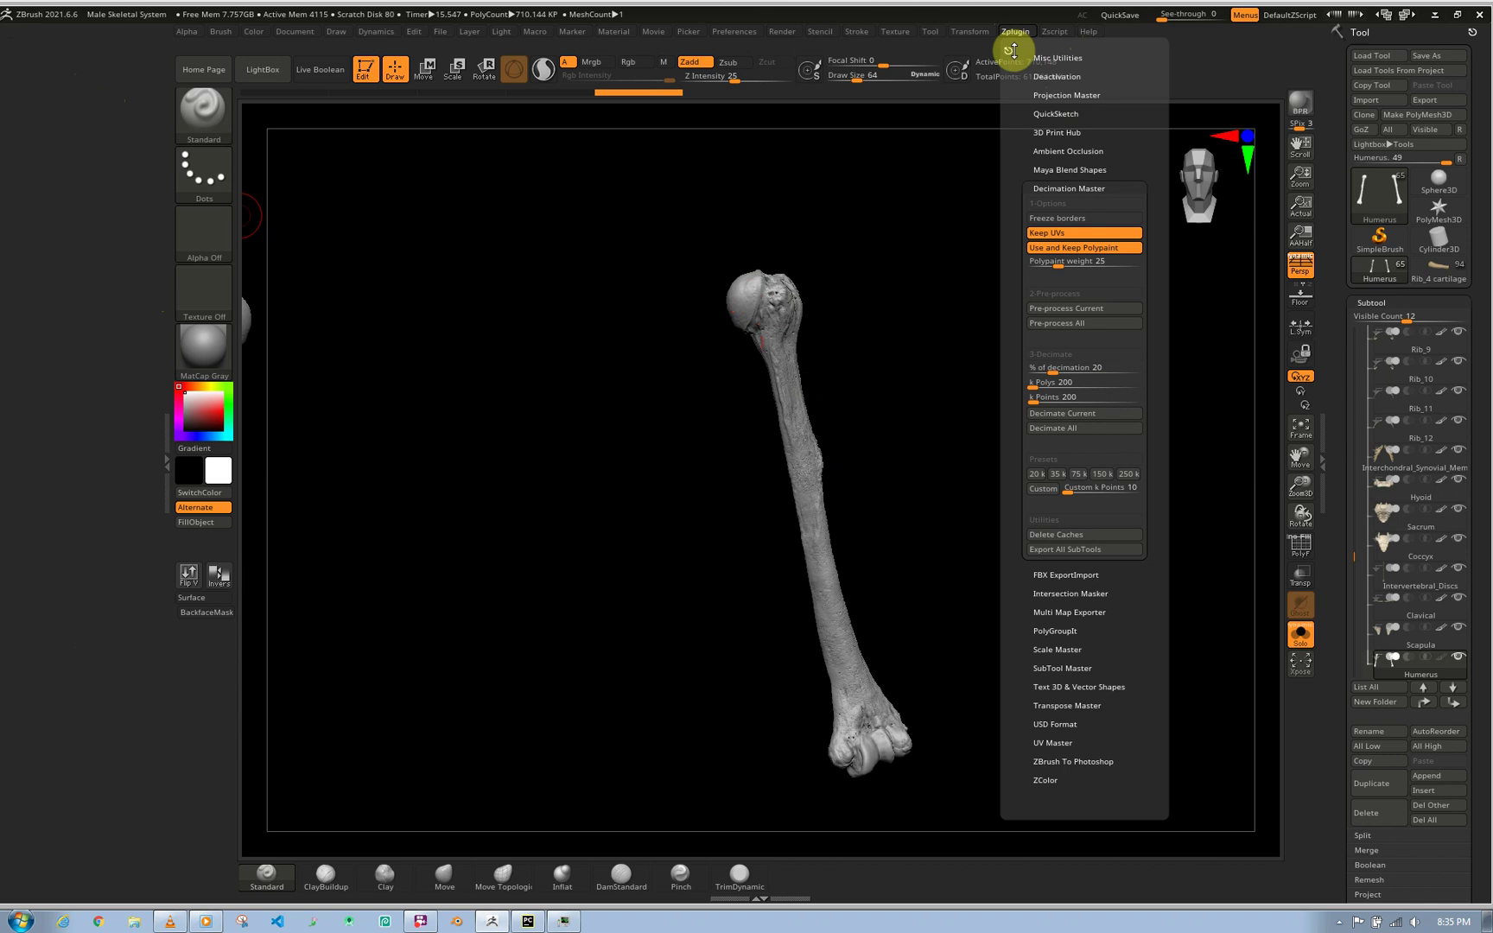
pyautogui.moveTo(1010, 46); pyautogui.dragTo(54, 94)
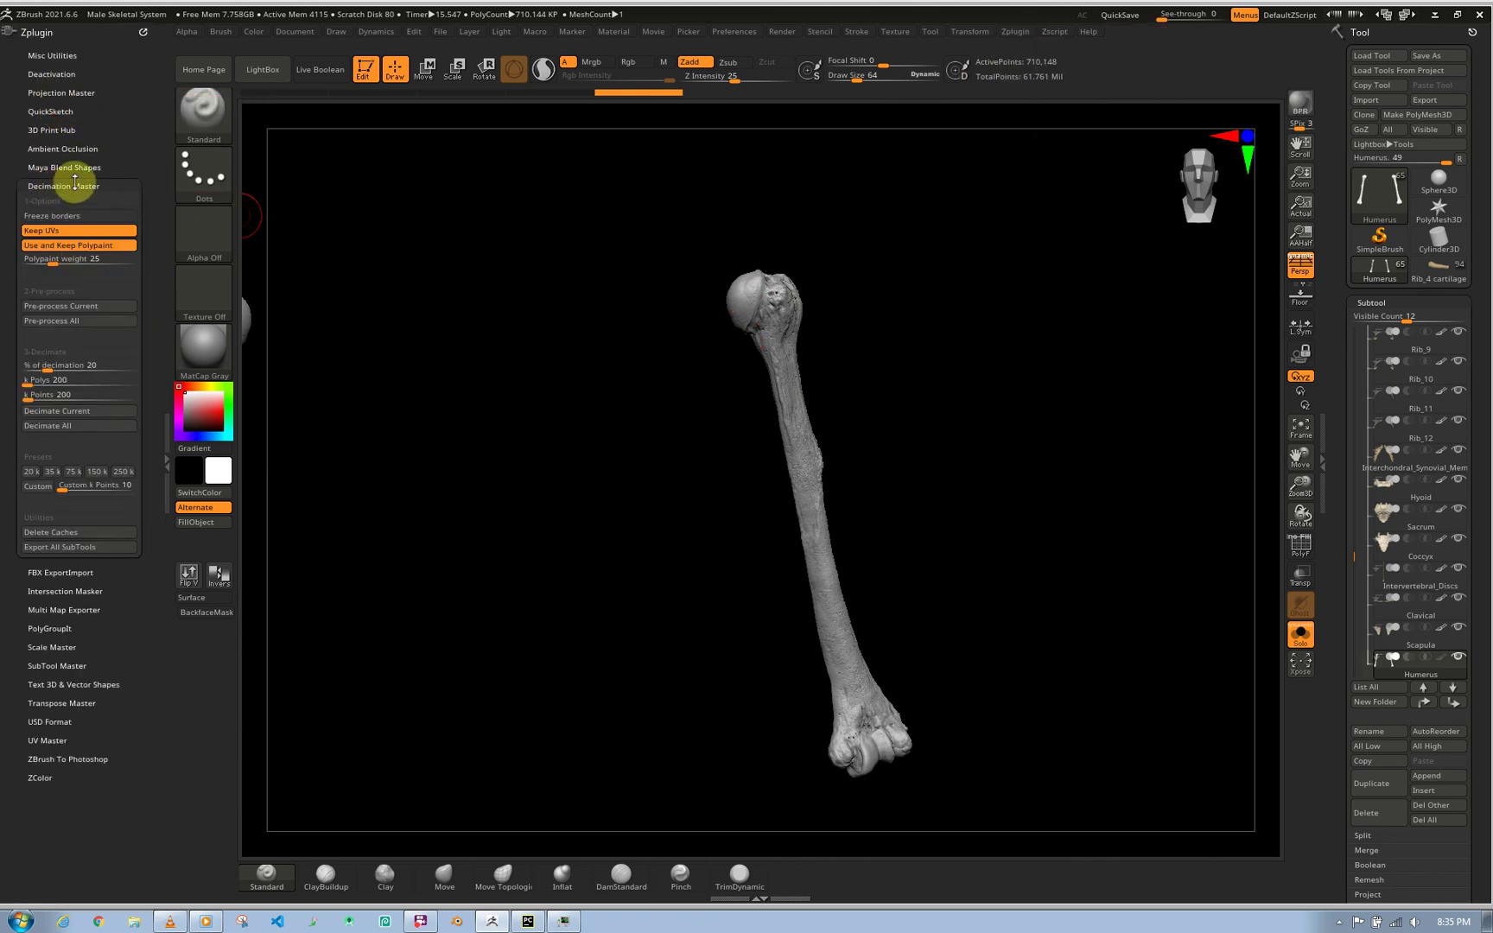
pyautogui.click(164, 464)
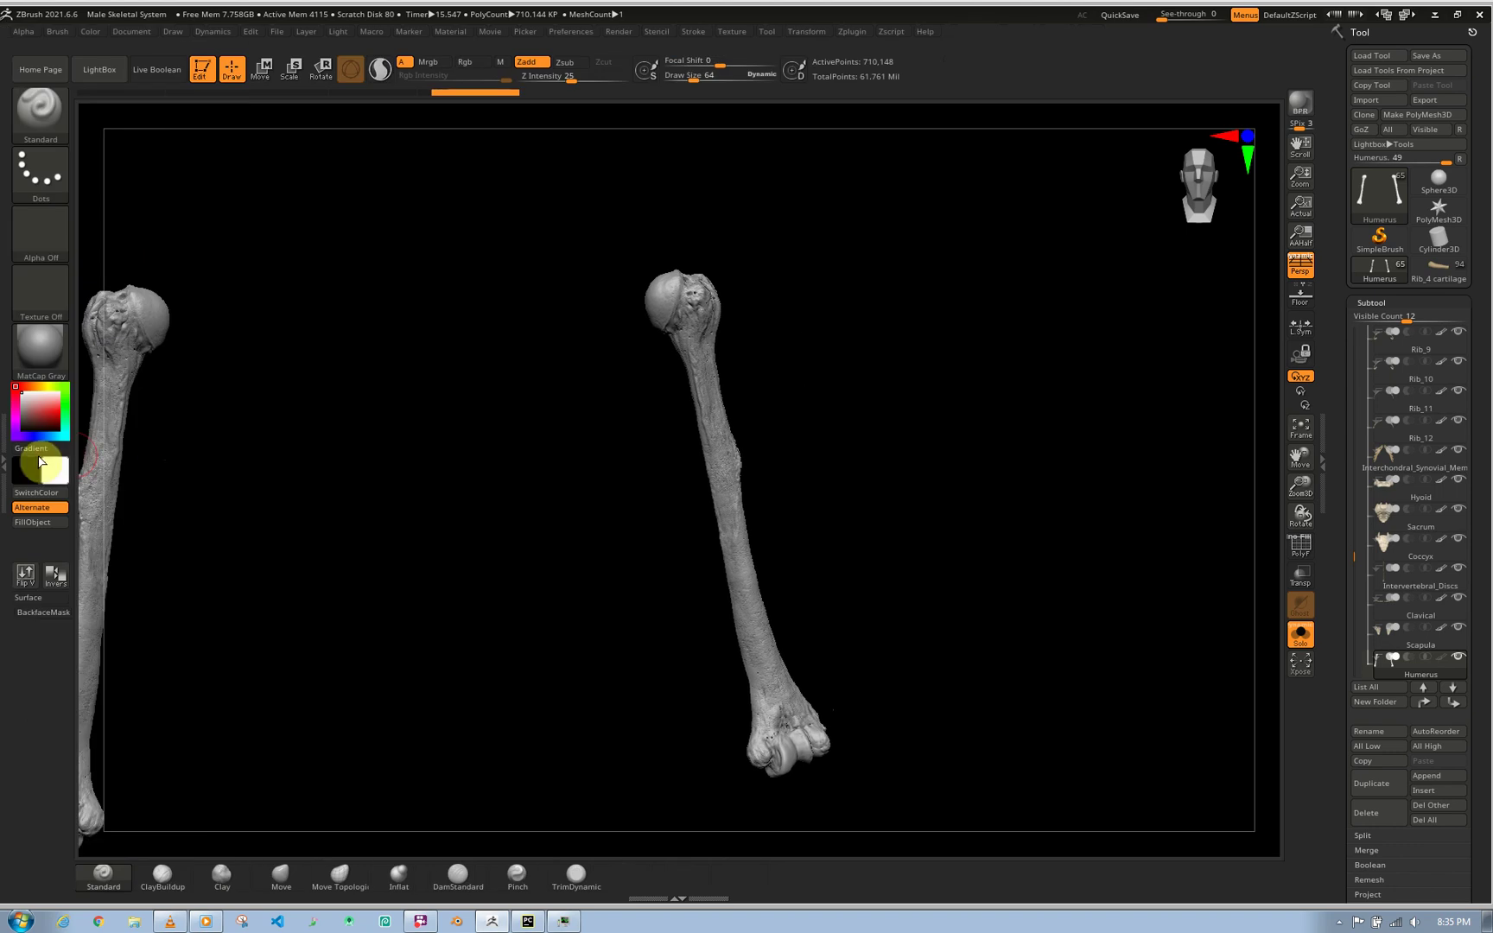
pyautogui.doubleClick(5, 451)
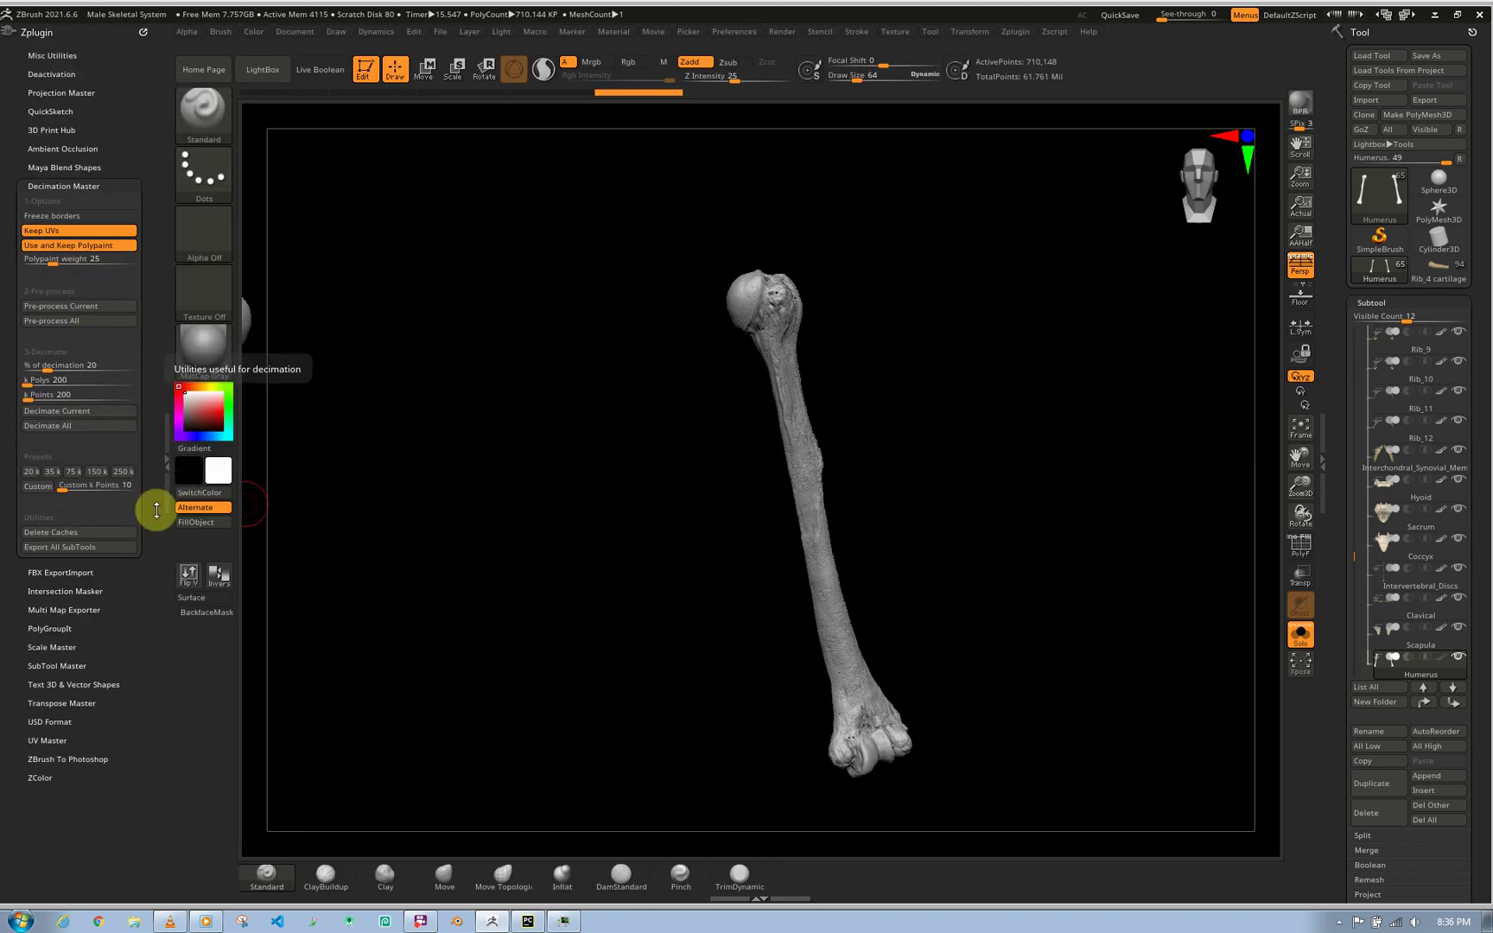
# - Turn the humerus's polypaint colour display back on
pyautogui.keyDown('alt'); pyautogui.moveTo(821, 446); pyautogui.dragTo(808, 524, button='right'); pyautogui.keyUp('alt')
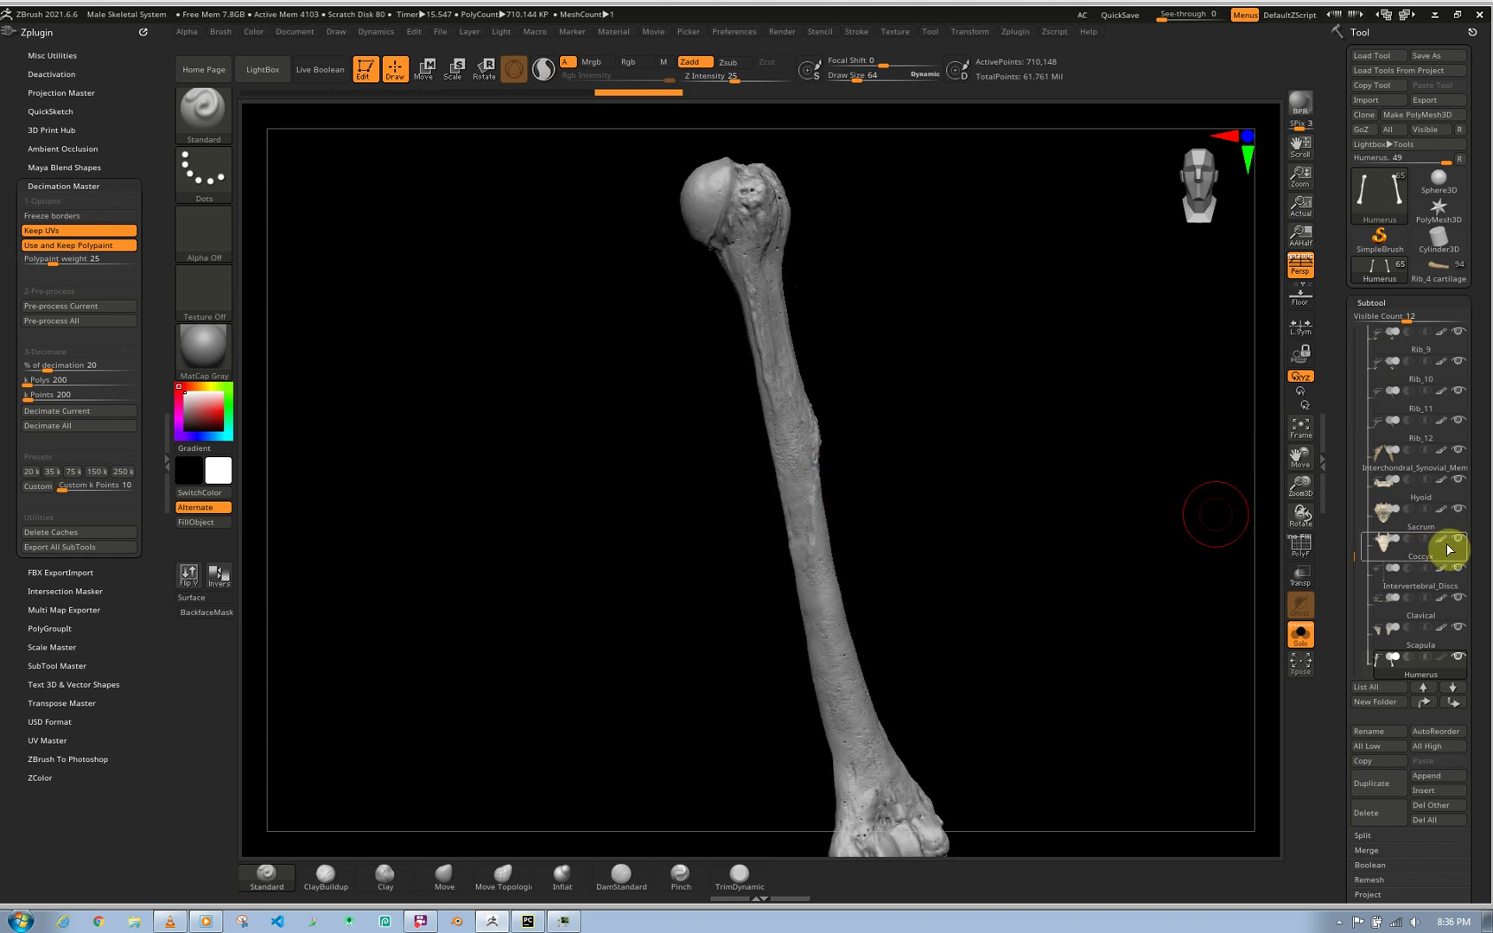
pyautogui.click(1442, 660)
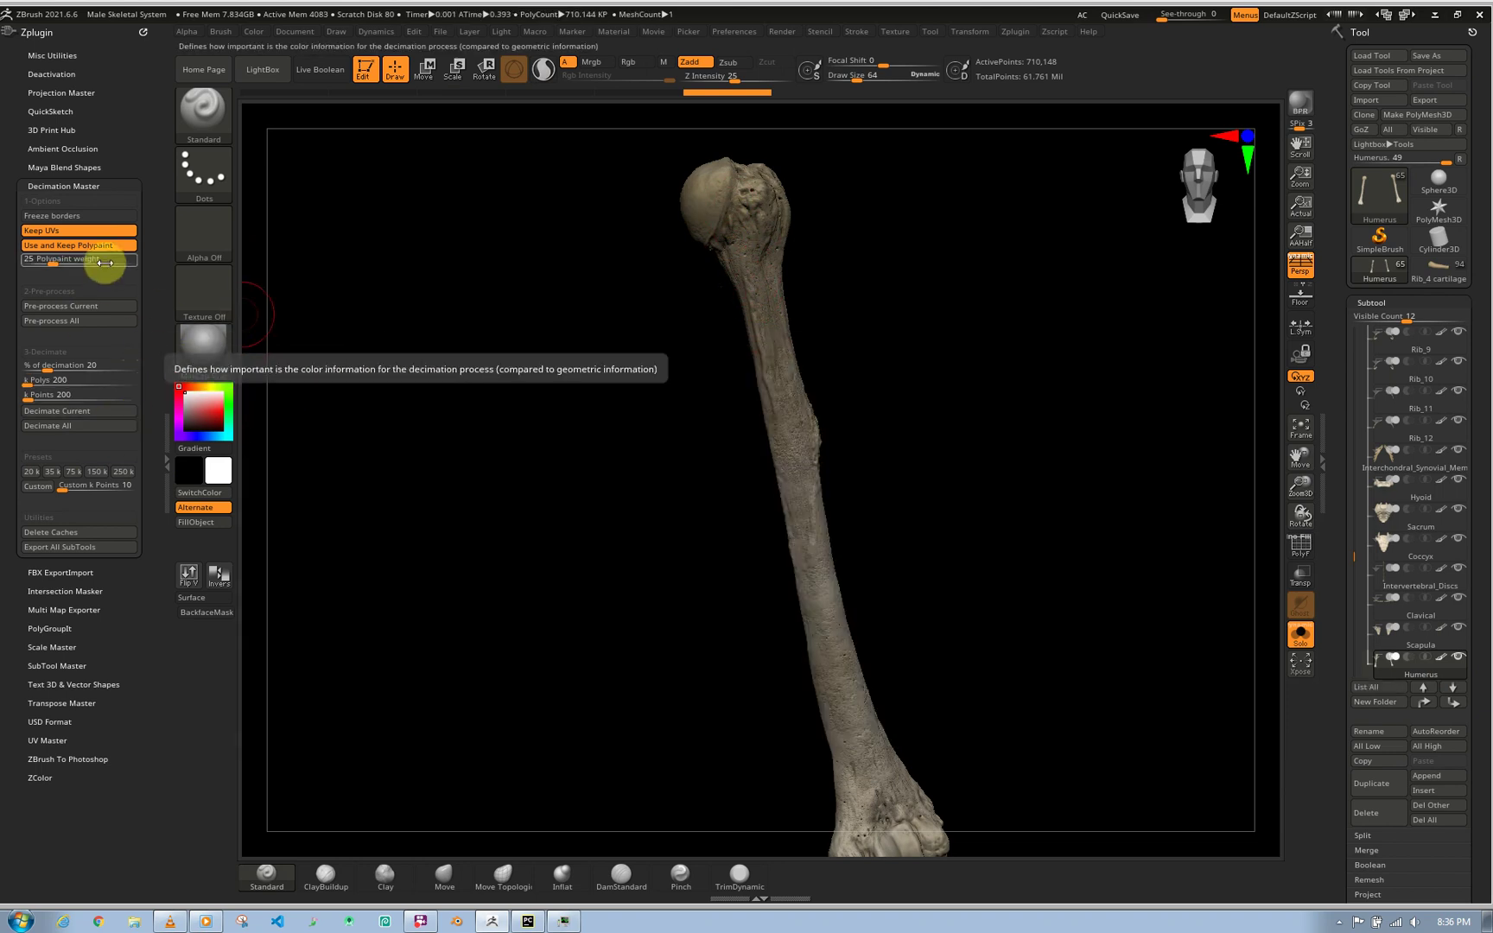
pyautogui.moveTo(872, 450); pyautogui.dragTo(885, 489)
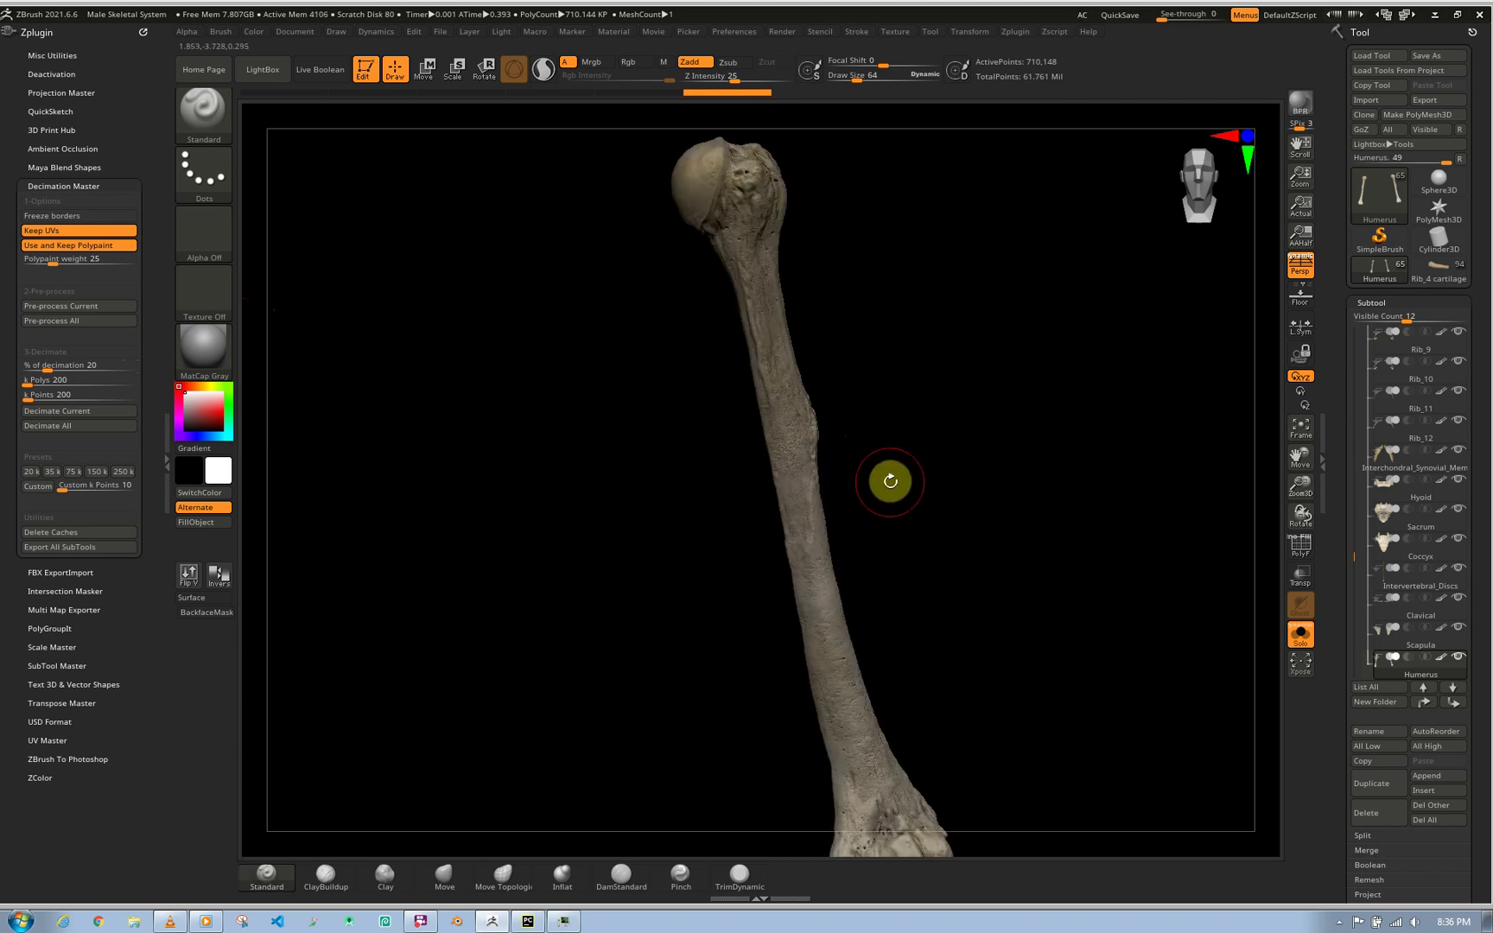
# - Drop the humerus to its lowest subdivision level, 11,100 active points
pyautogui.scroll(-5, 890, 481)
pyautogui.keyDown('alt'); pyautogui.moveTo(844, 337); pyautogui.dragTo(958, 480, button='right'); pyautogui.keyUp('alt')
pyautogui.keyDown('alt'); pyautogui.moveTo(958, 480); pyautogui.dragTo(960, 513); pyautogui.keyUp('alt')
pyautogui.keyDown('alt'); pyautogui.moveTo(870, 347); pyautogui.dragTo(865, 356); pyautogui.keyUp('alt')
pyautogui.keyDown('alt'); pyautogui.moveTo(825, 336); pyautogui.dragTo(913, 469, button='right'); pyautogui.keyUp('alt')
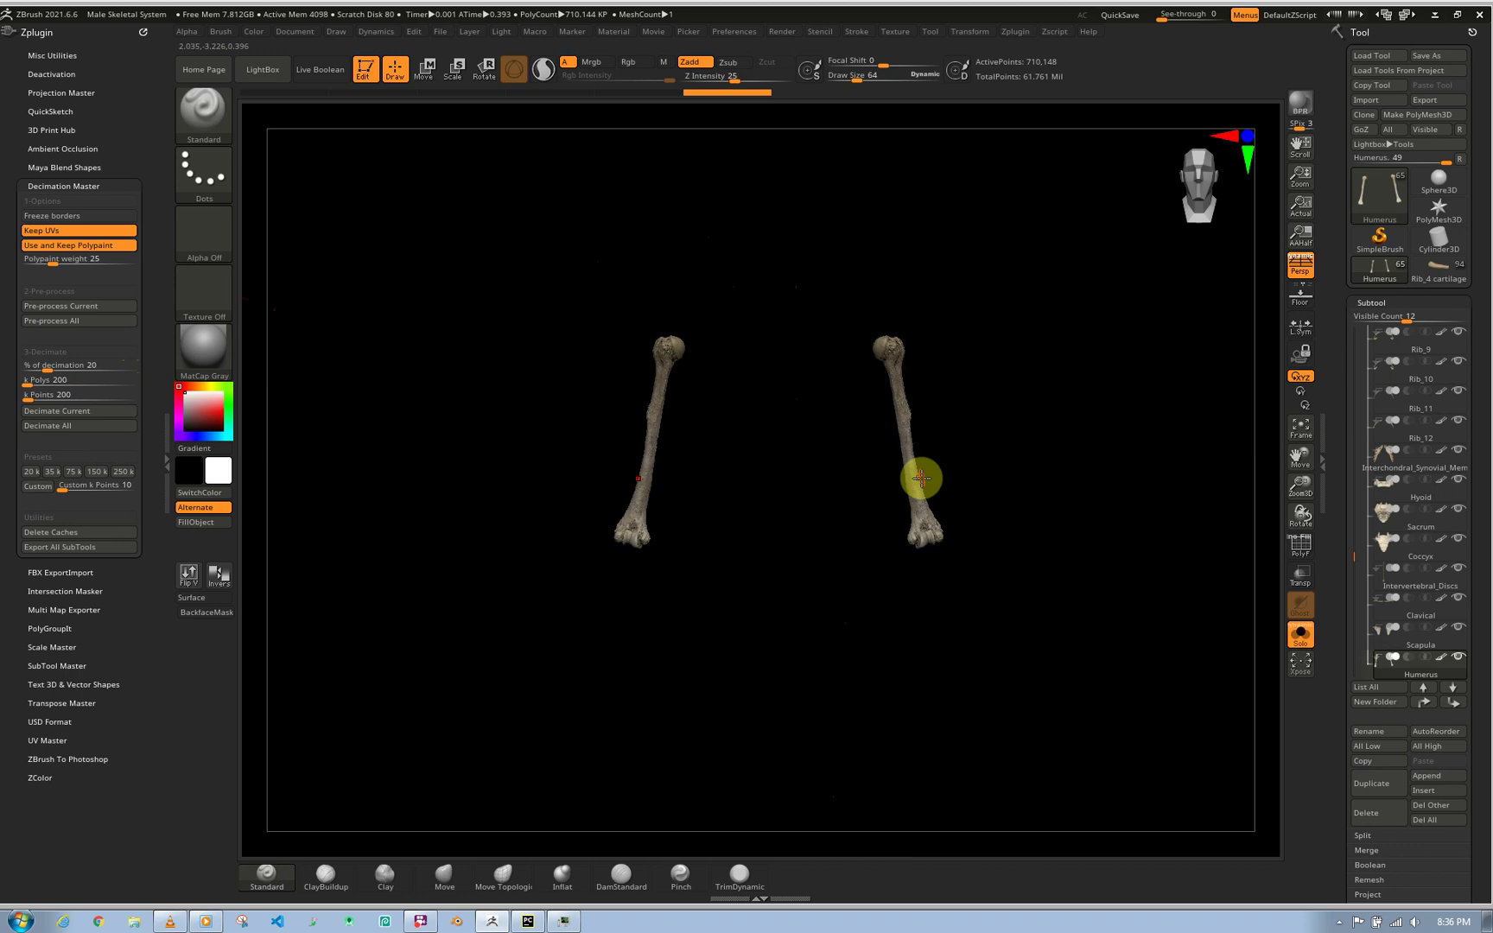
pyautogui.press('shift')
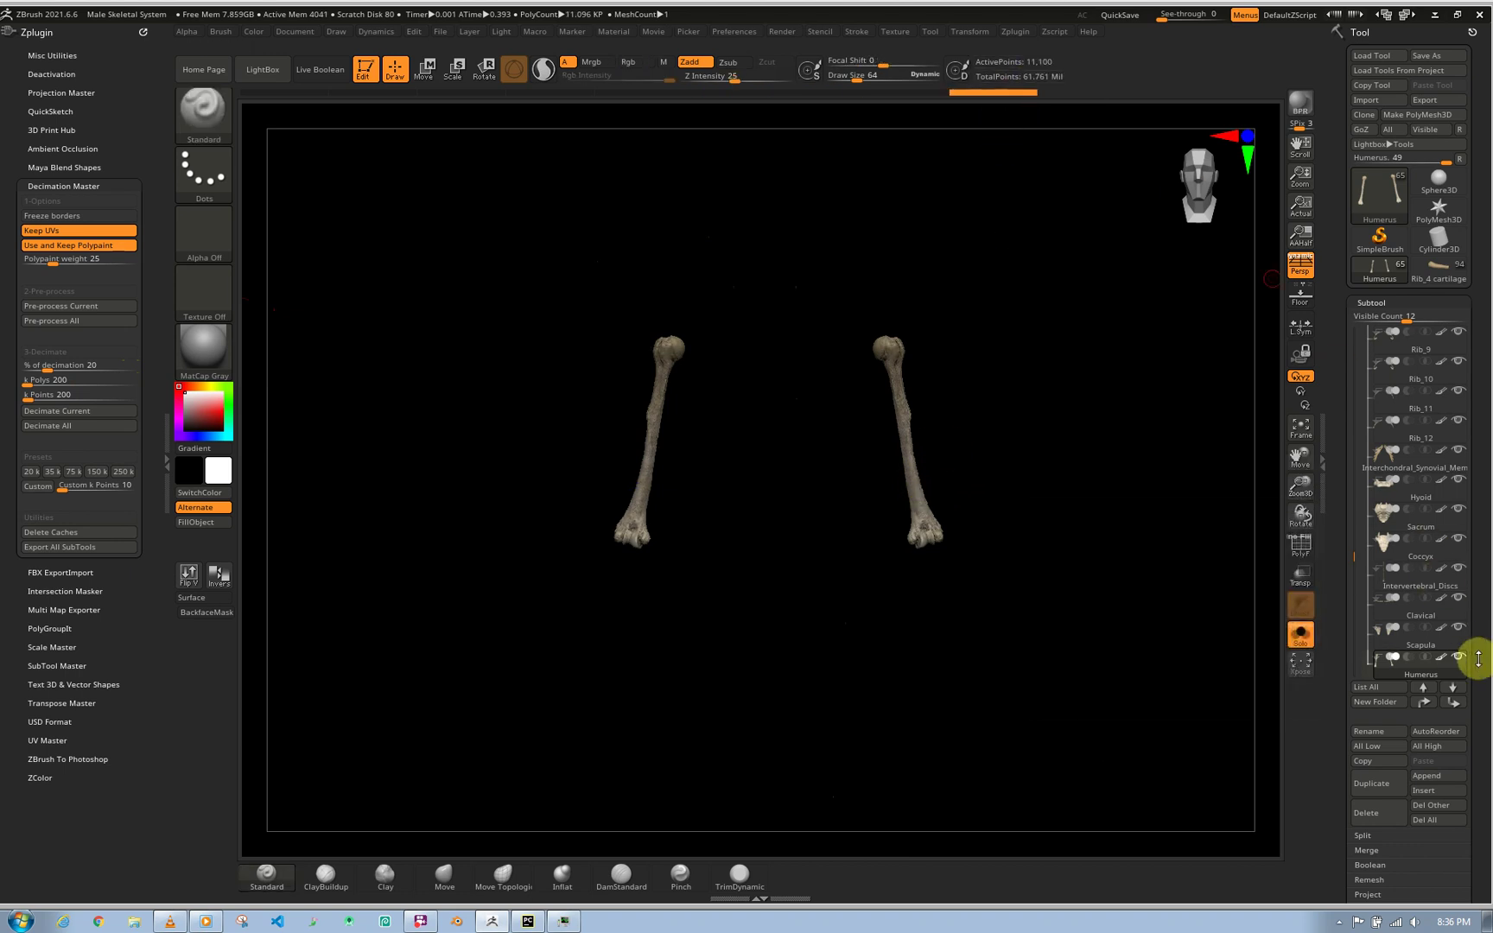
# - View the humerus UV layout with Morph UV and the wireframe shown, then hide the wireframe
pyautogui.moveTo(1483, 693); pyautogui.dragTo(1466, 493)
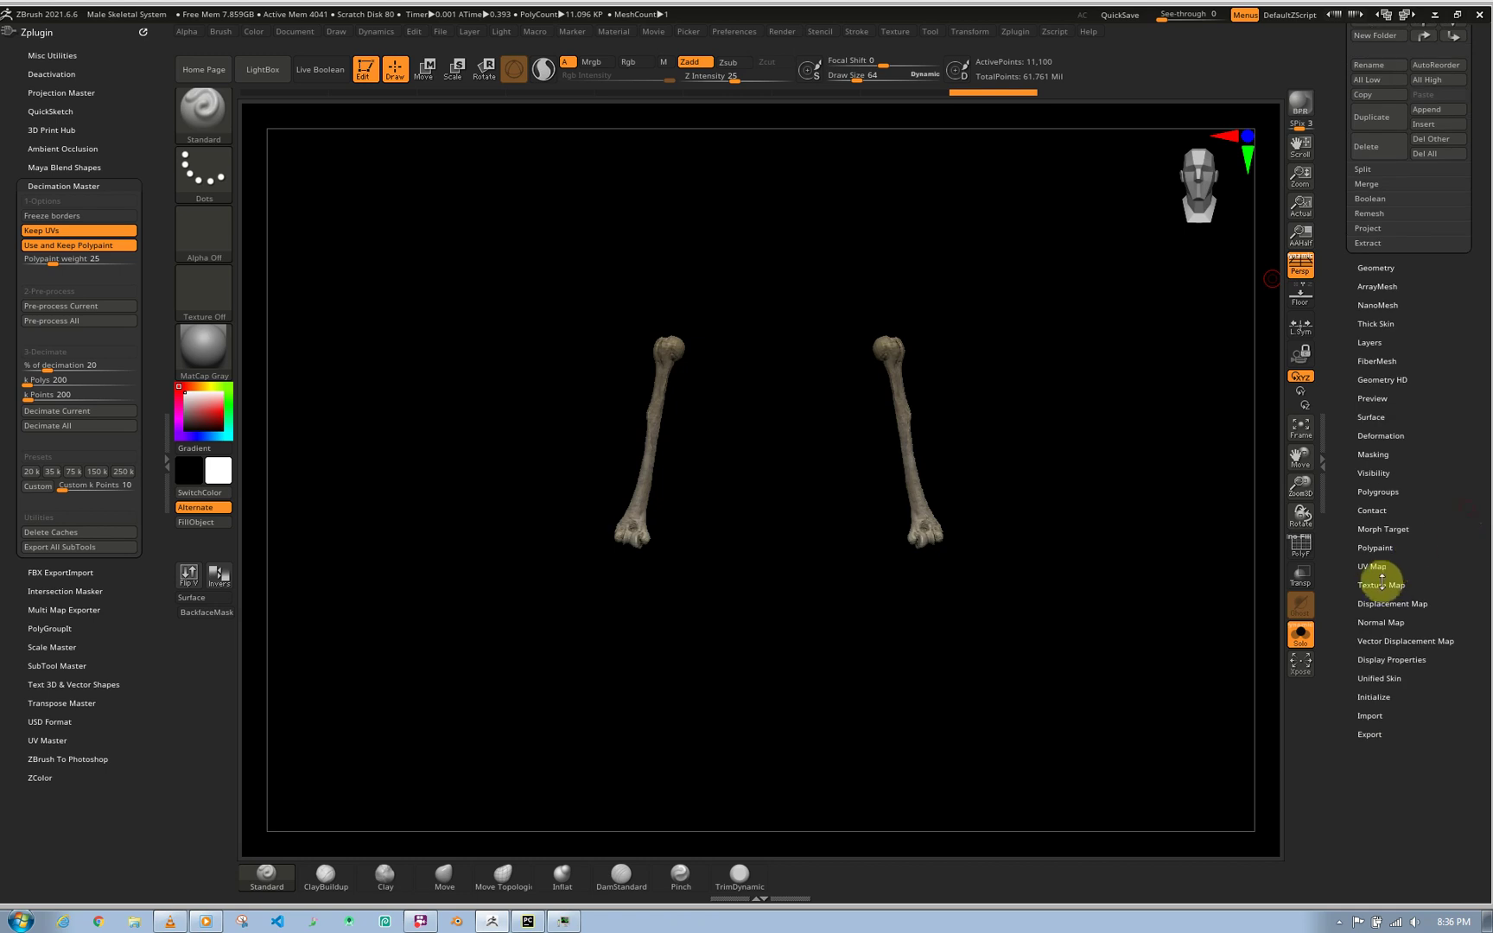
pyautogui.click(1395, 567)
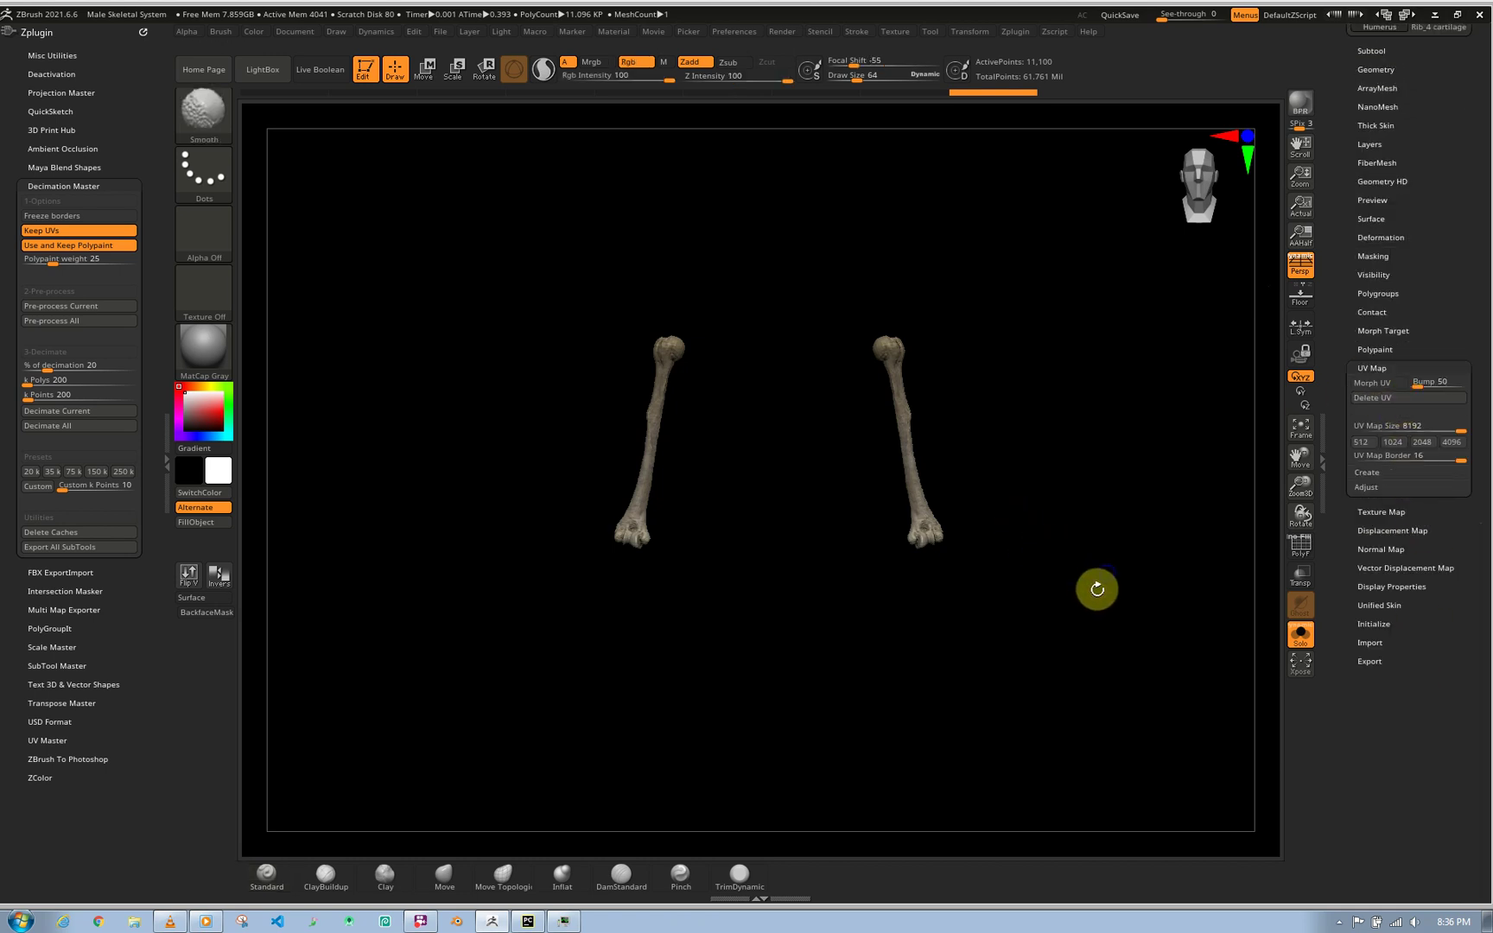
pyautogui.hotkey('shift', 'f')
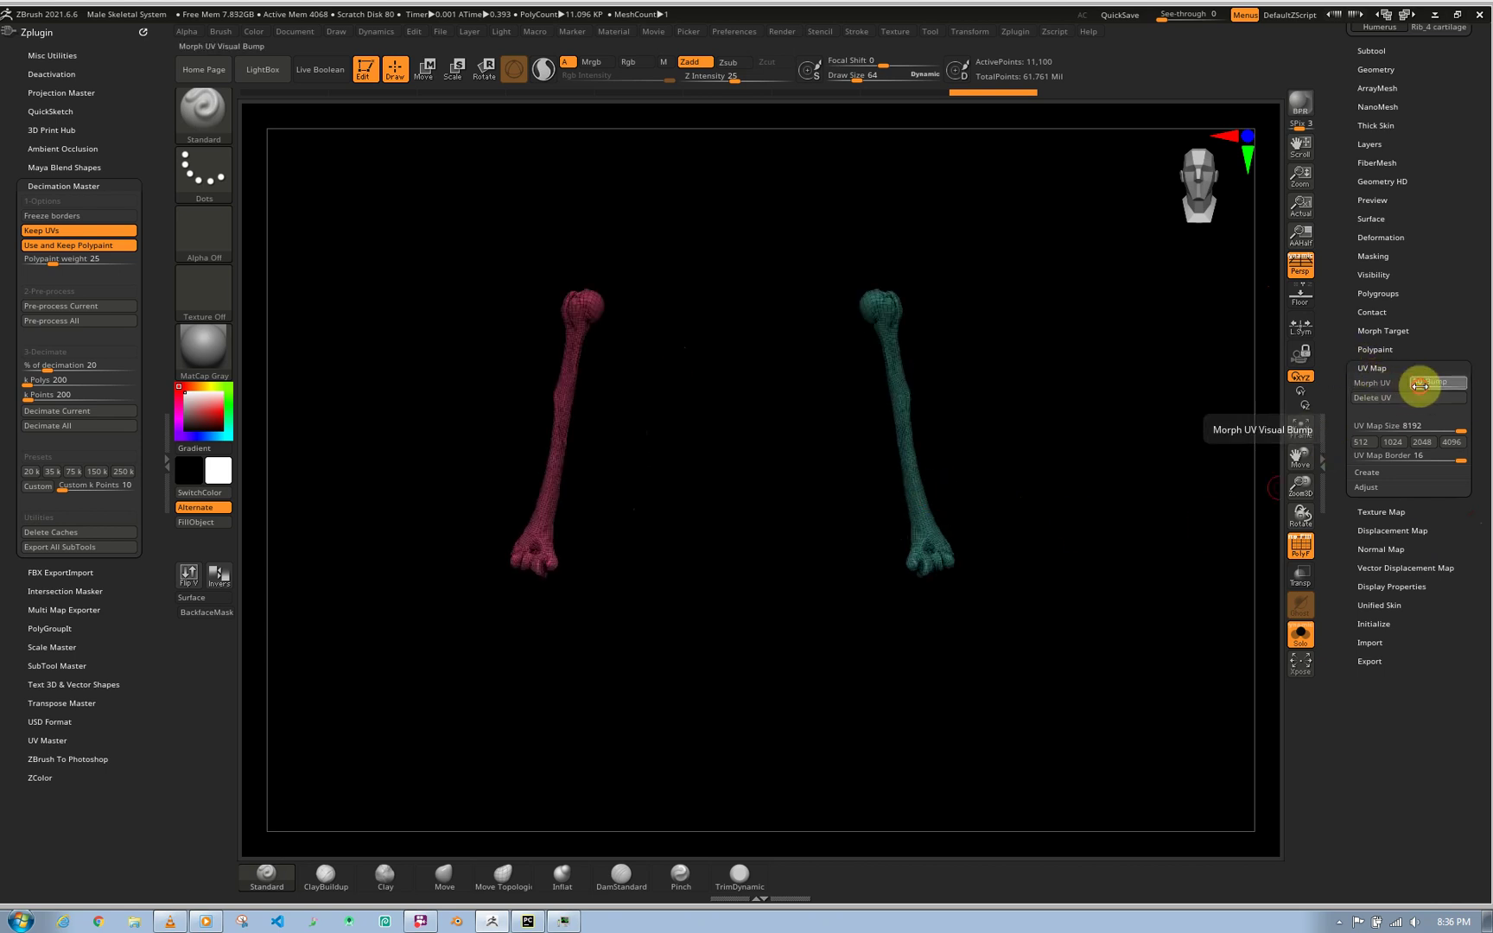
pyautogui.click(1374, 388)
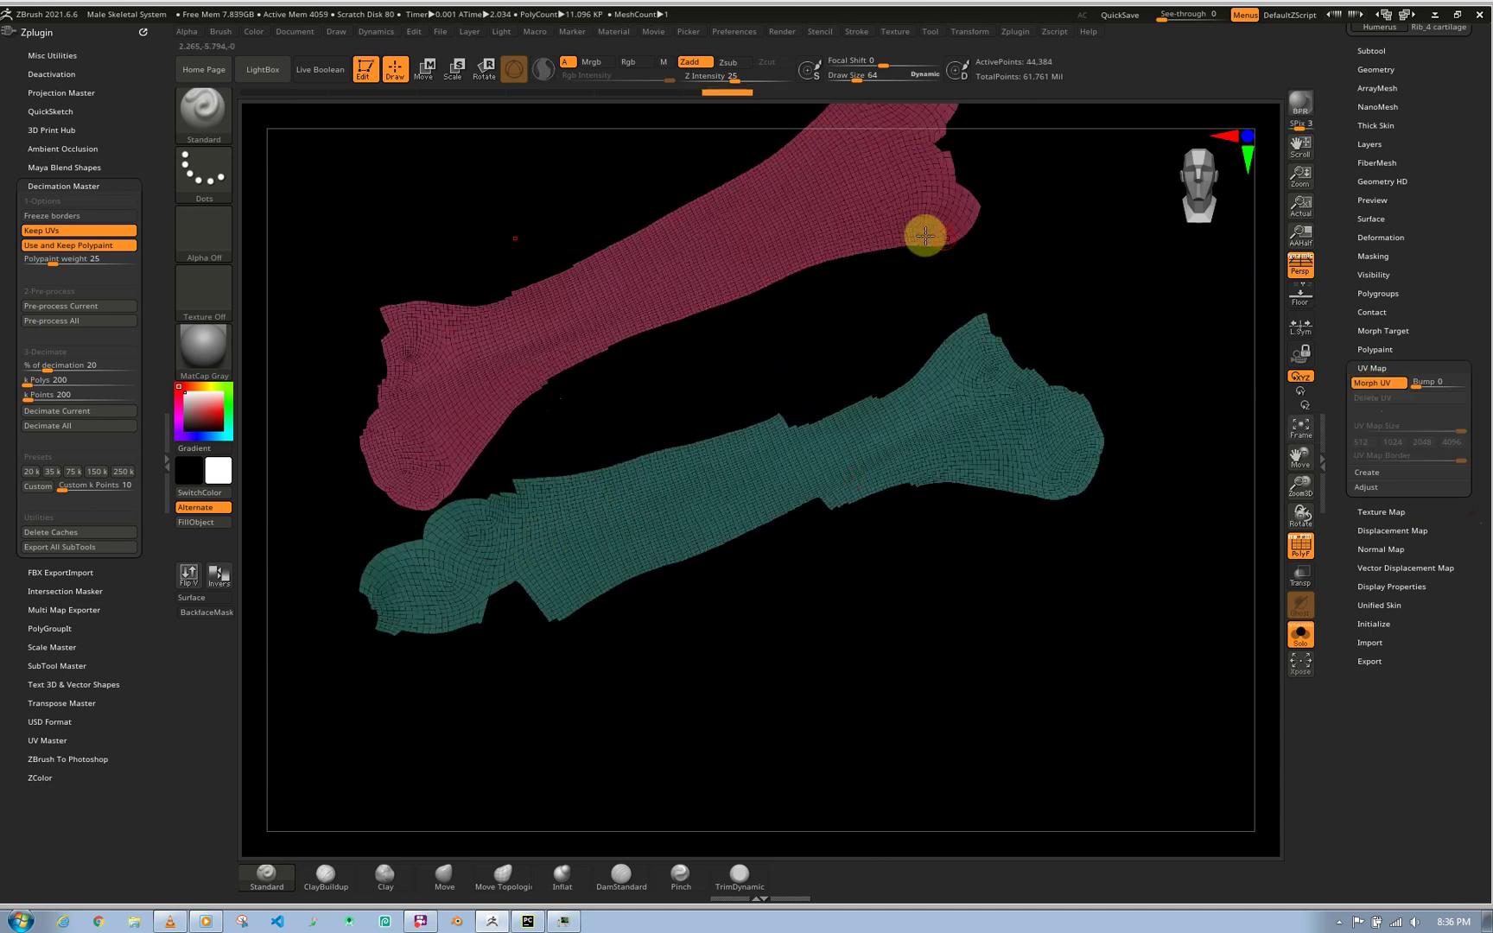
pyautogui.keyDown('alt'); pyautogui.moveTo(951, 321); pyautogui.dragTo(954, 326); pyautogui.keyUp('alt')
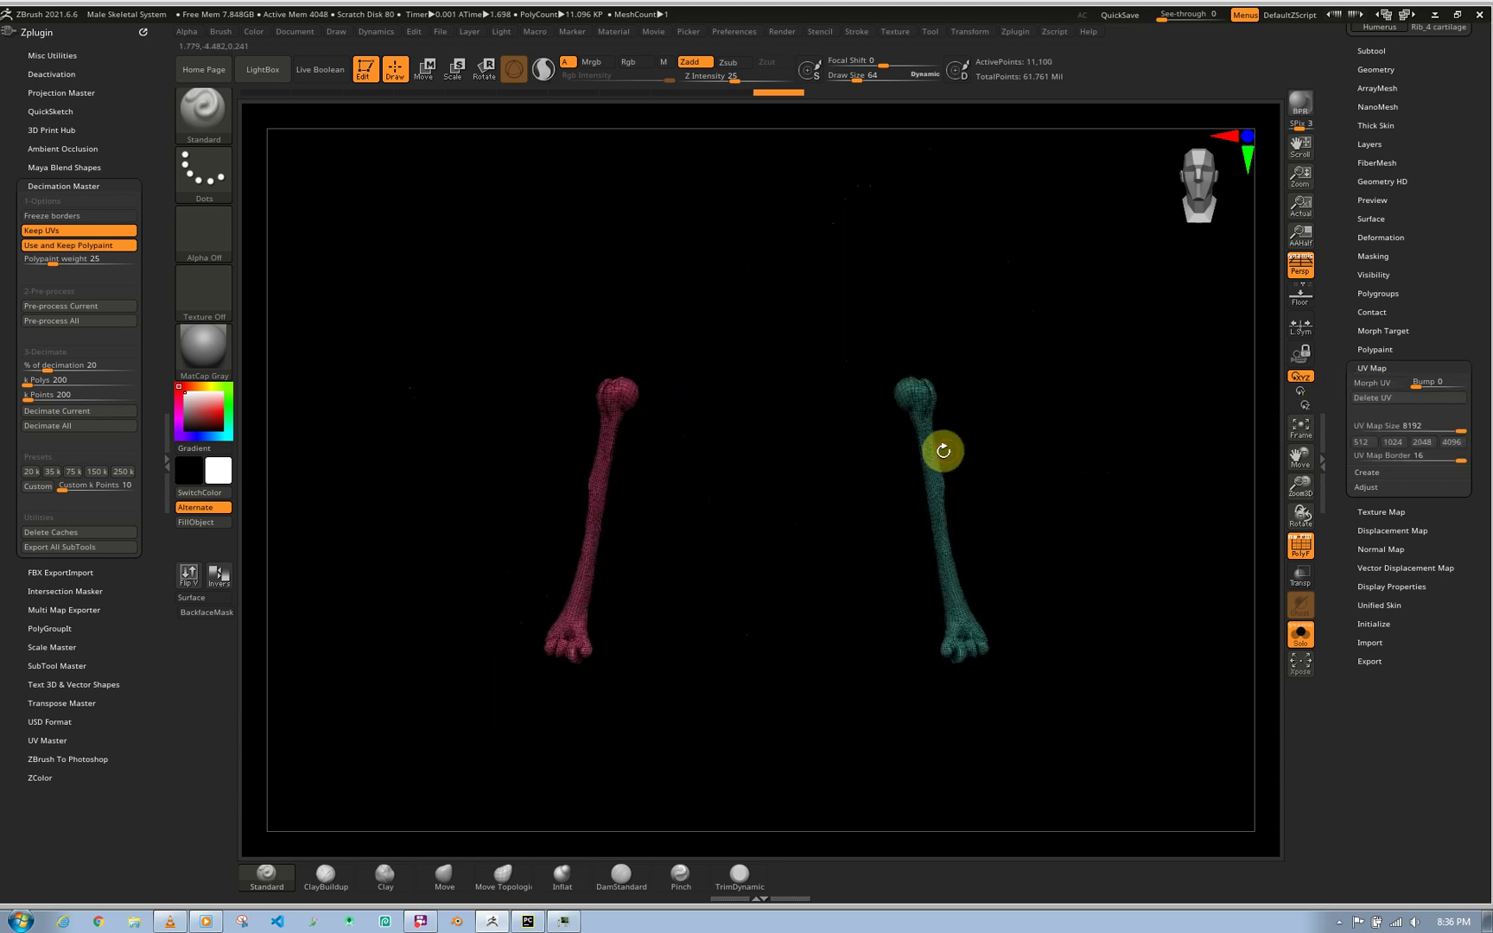
pyautogui.hotkey('shift', 'f')
# - Zoom and orbit around both full-detail humeri, the active one at 710,148 points
pyautogui.keyDown('ctrl'); pyautogui.moveTo(946, 466); pyautogui.dragTo(952, 480, button='right'); pyautogui.keyUp('ctrl')
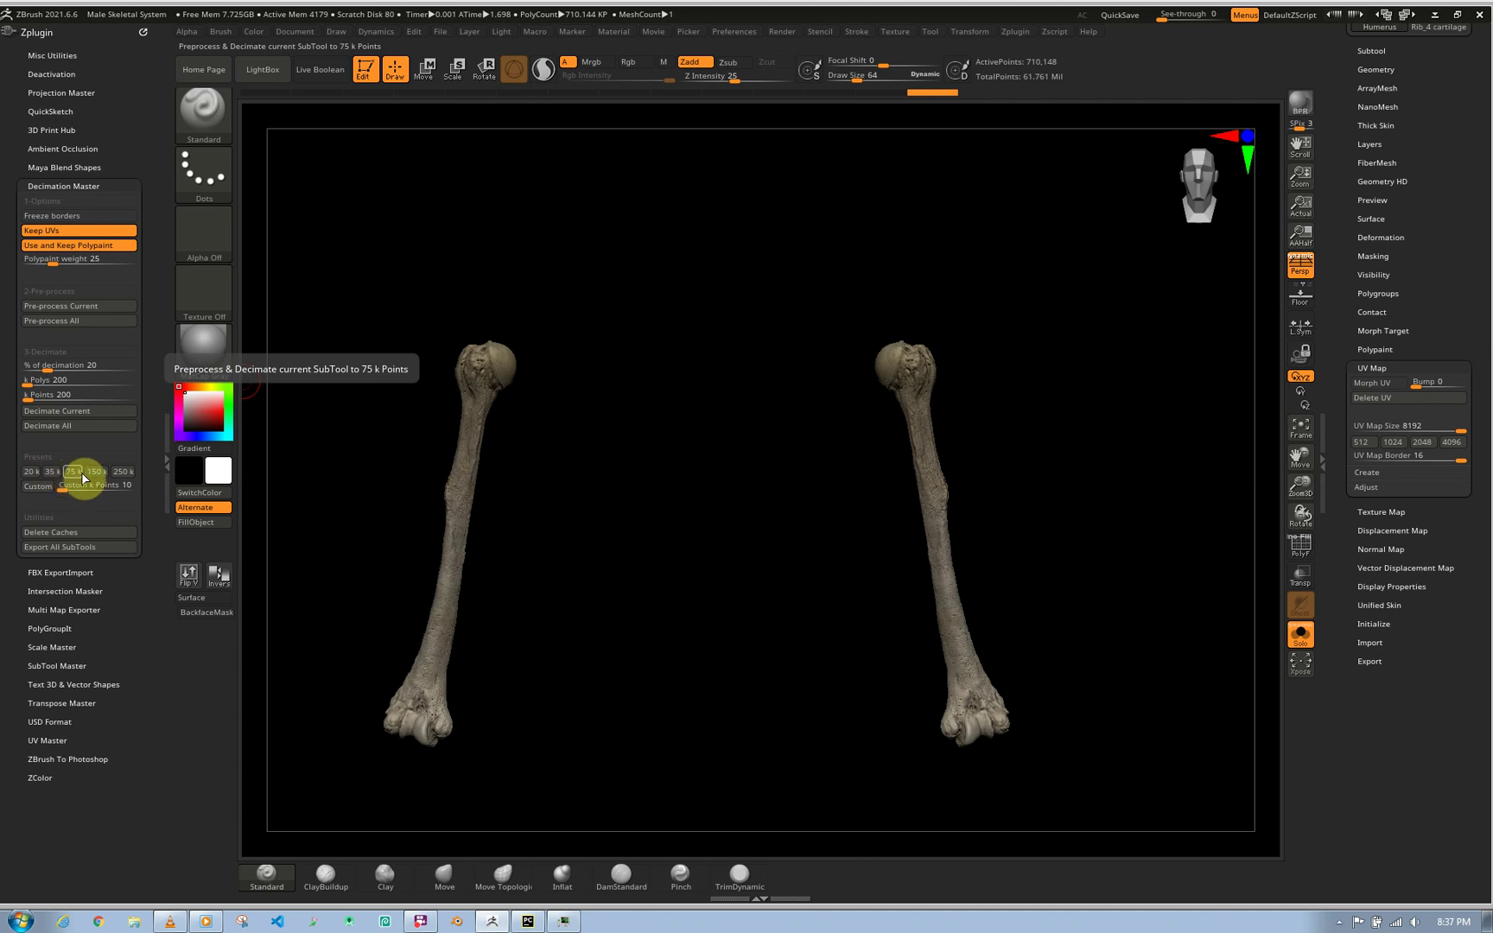
pyautogui.scroll(3, 495, 379)
pyautogui.moveTo(460, 360)
pyautogui.mouseDown(button='right')
pyautogui.moveTo(494, 367)
pyautogui.moveTo(447, 366)
pyautogui.moveTo(469, 374)
pyautogui.mouseUp(button='right')
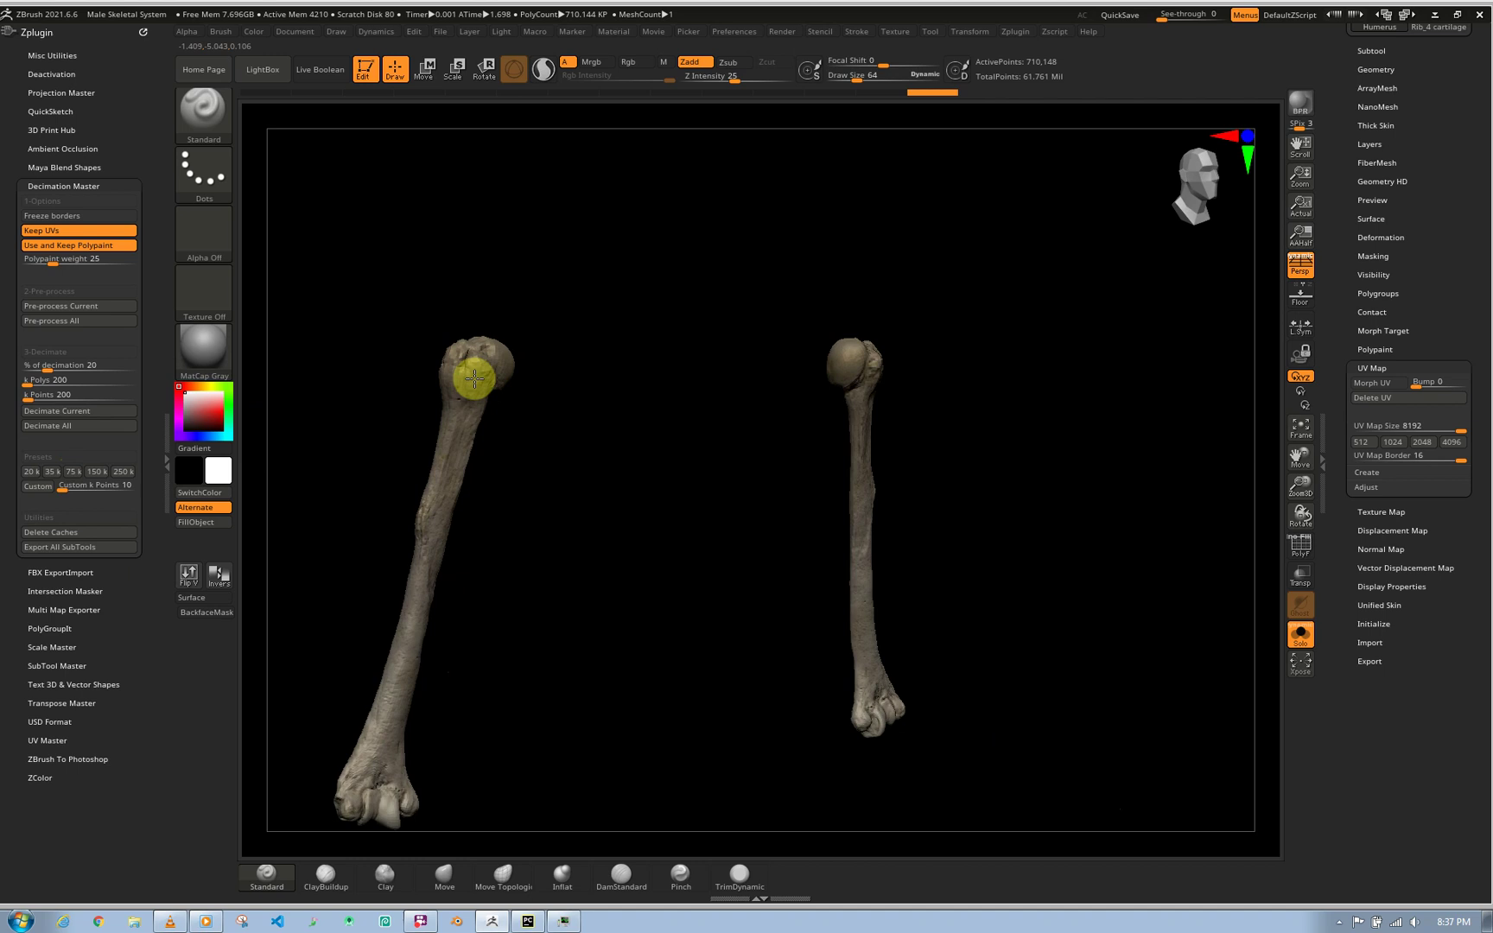
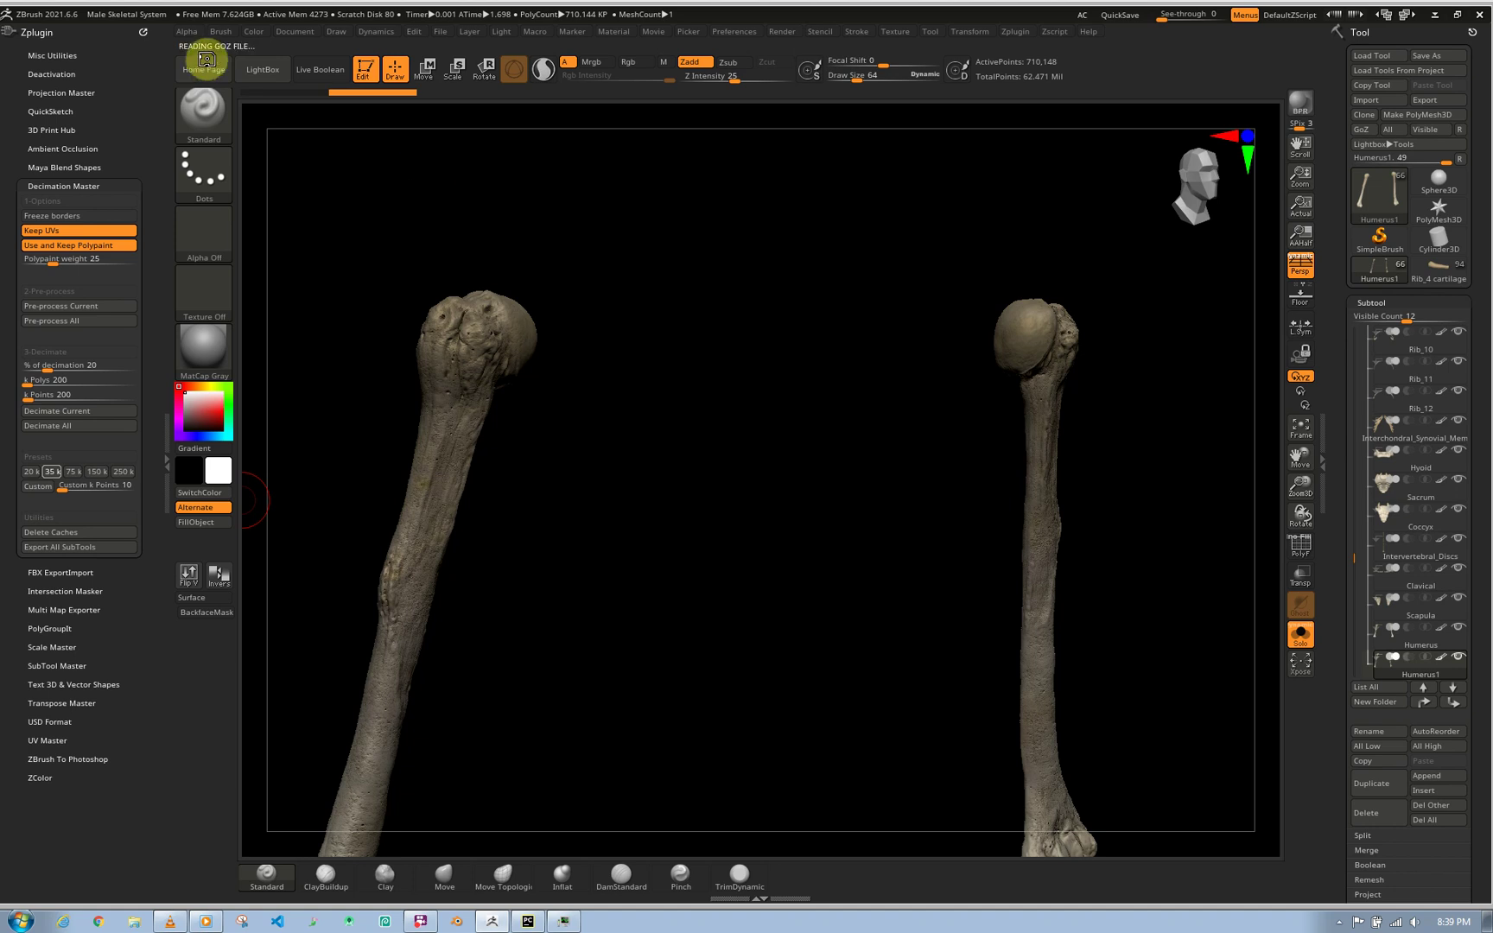
# - Confirm Humerus1 now reads 34,999 active points and orbit around the humerus bones
pyautogui.click(1088, 108)
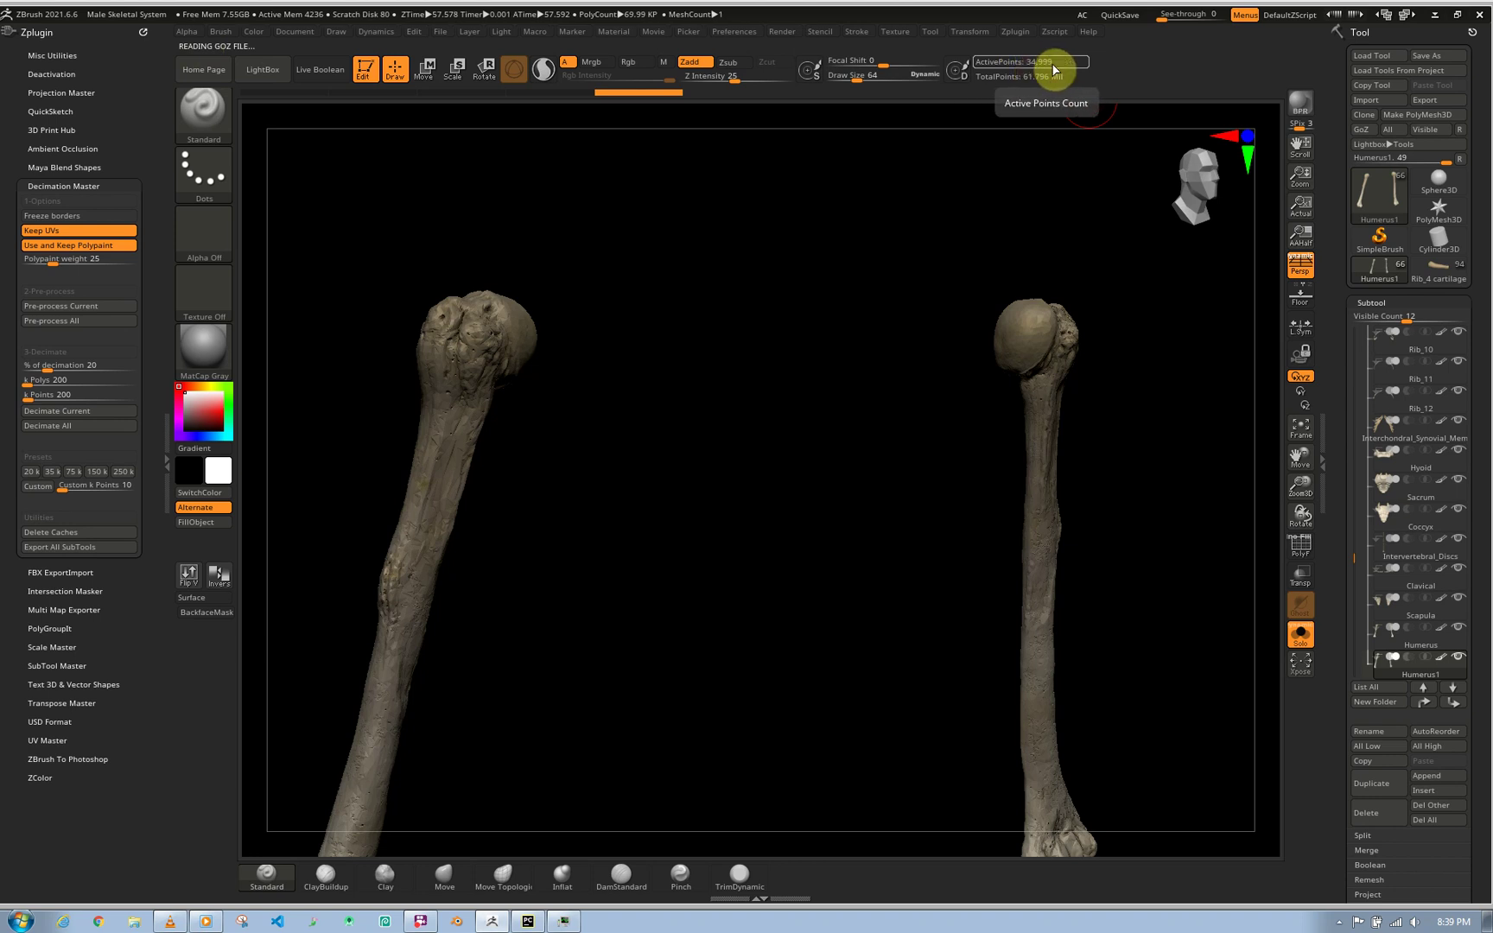
pyautogui.moveTo(1024, 358); pyautogui.dragTo(1013, 355, button='right')
pyautogui.moveTo(1070, 404); pyautogui.dragTo(1139, 526, button='right')
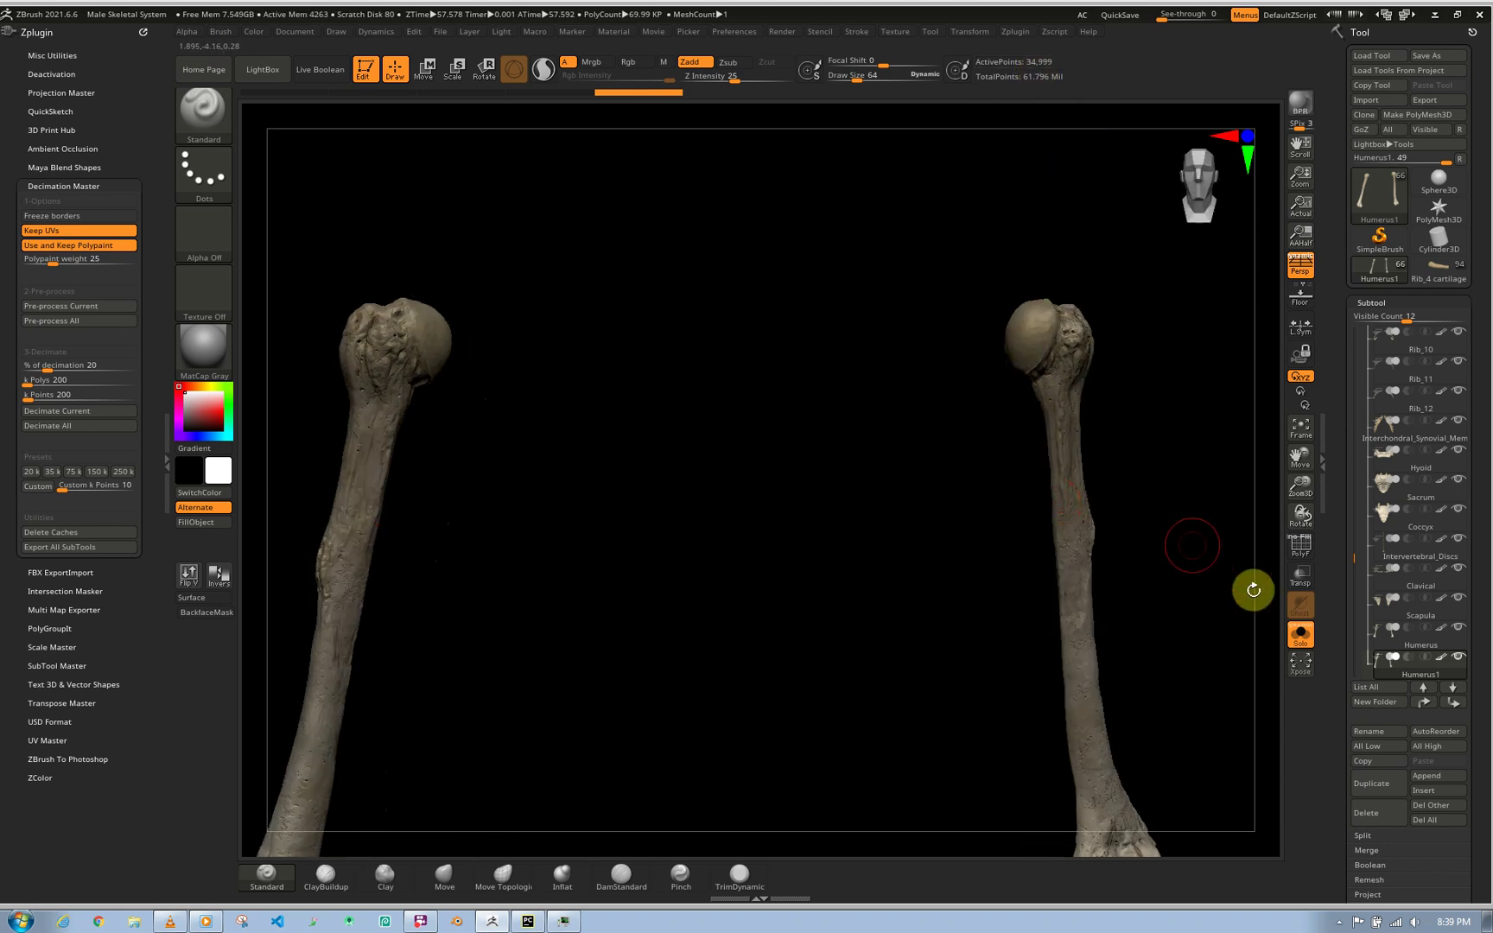
# - Switch between the Humerus and Humerus1 subtools and turn off Solo to show the whole skeleton
pyautogui.moveTo(1417, 681)
pyautogui.click(1460, 641)
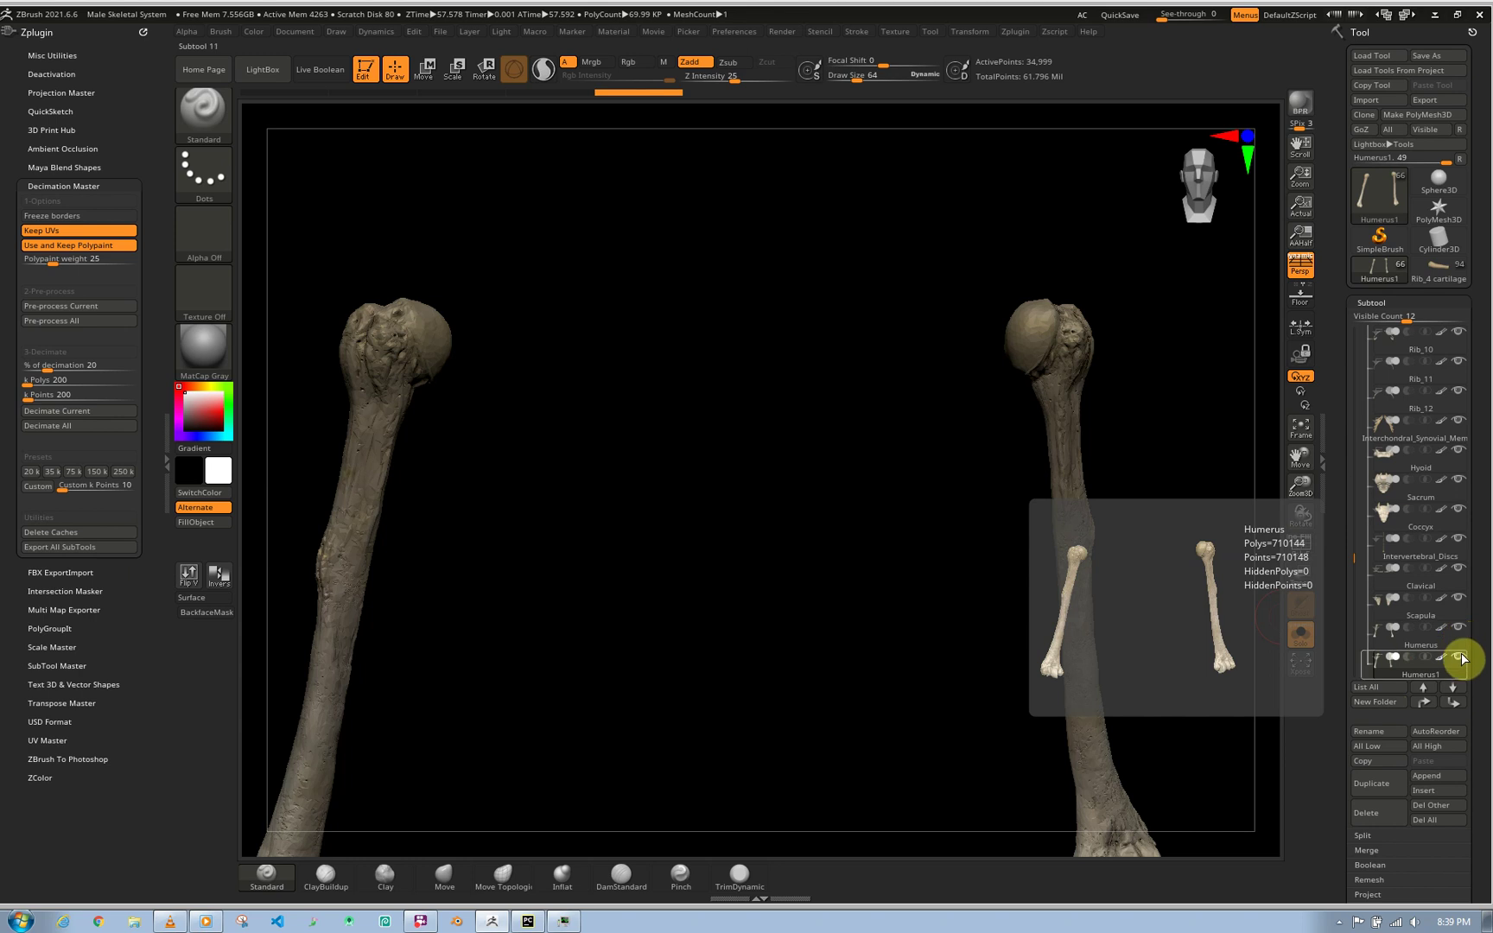
pyautogui.click(1460, 655)
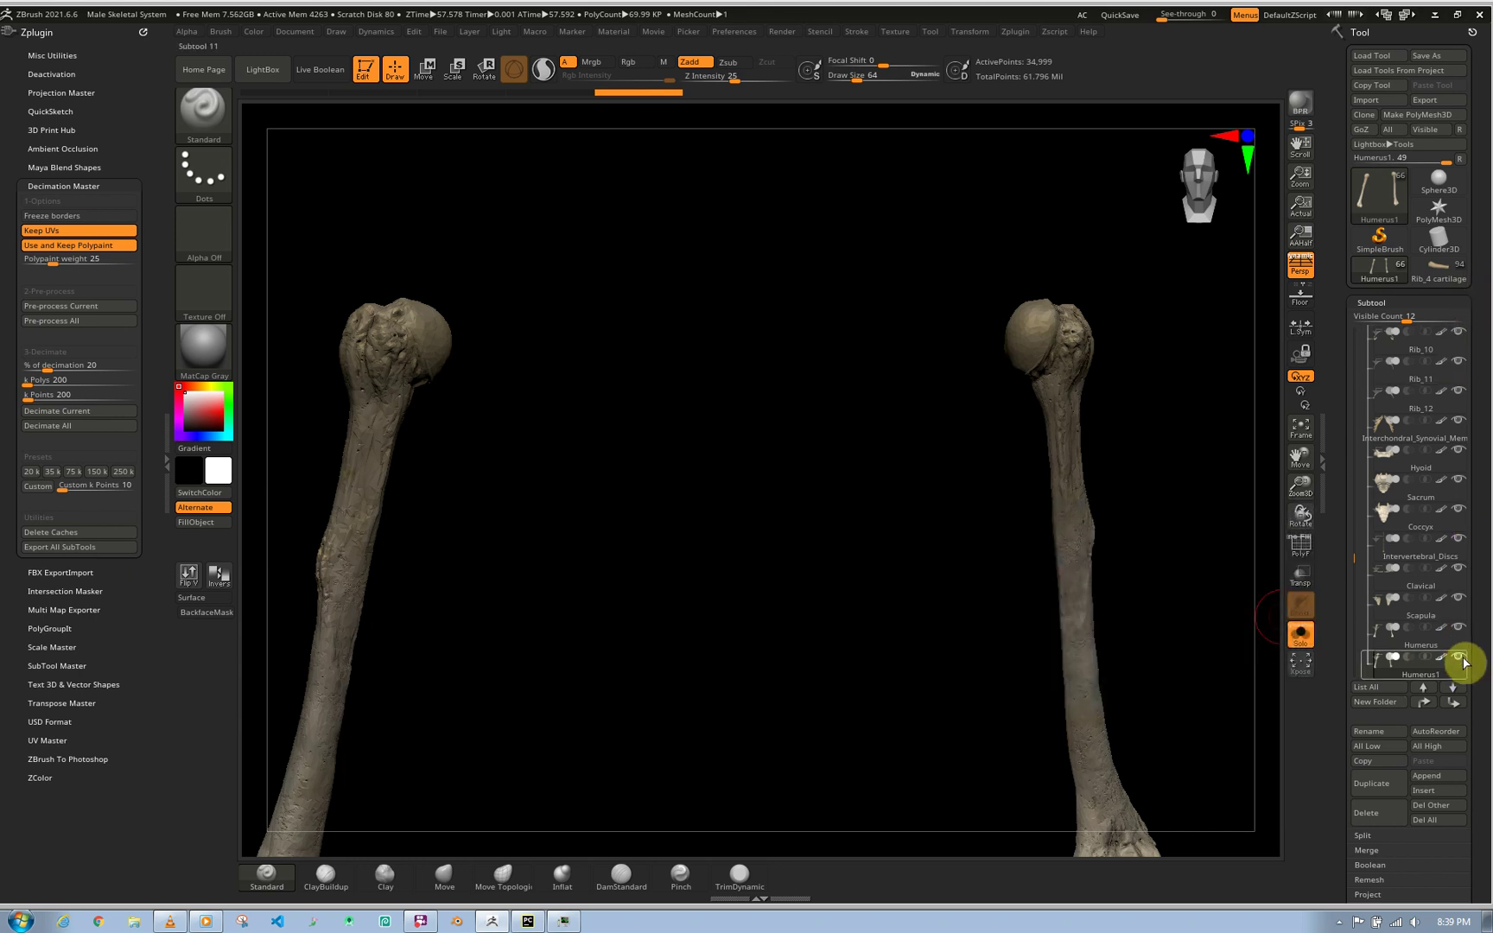
pyautogui.click(1317, 643)
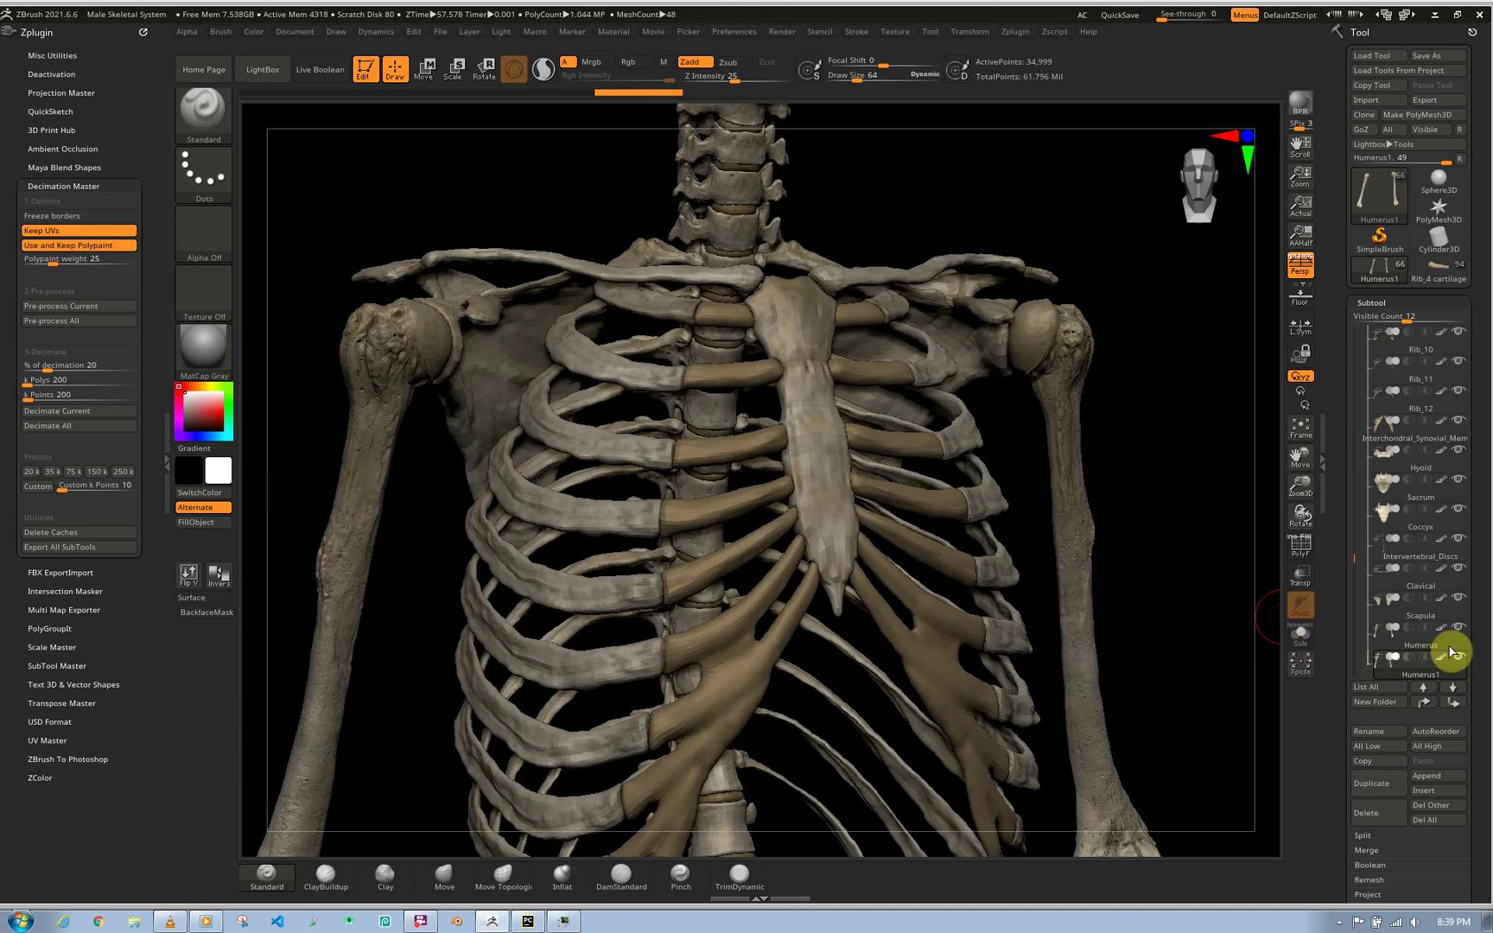
# - Hide every subtool except Humerus1, then unhide the original Humerus alongside it
pyautogui.moveTo(1460, 663)
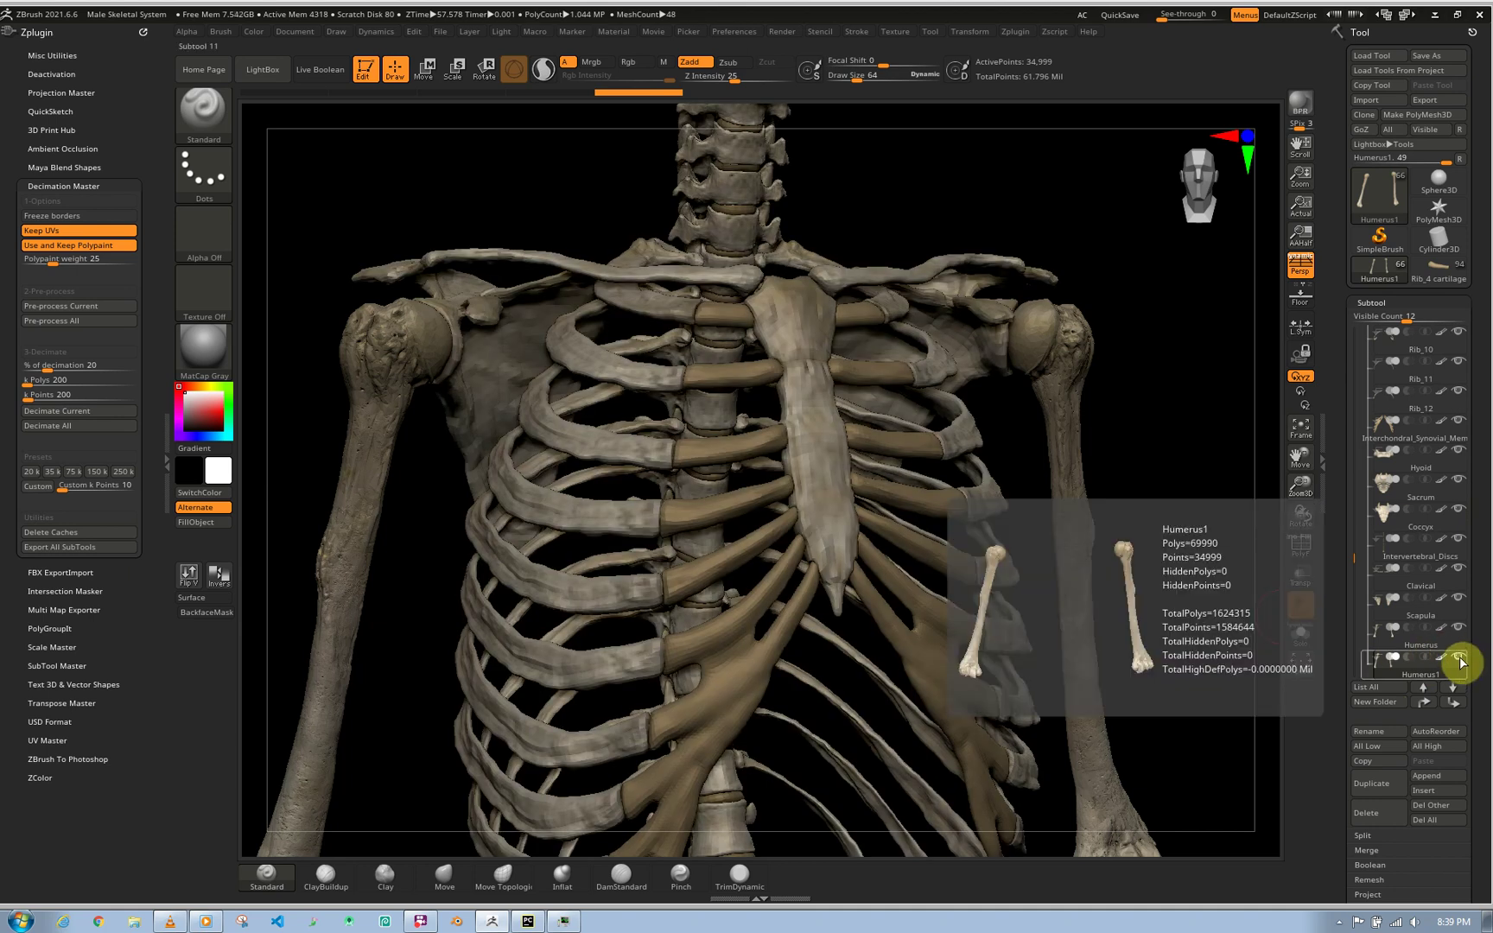
pyautogui.press('shift')
pyautogui.keyDown('shift'); pyautogui.click(1461, 662); pyautogui.keyUp('shift')
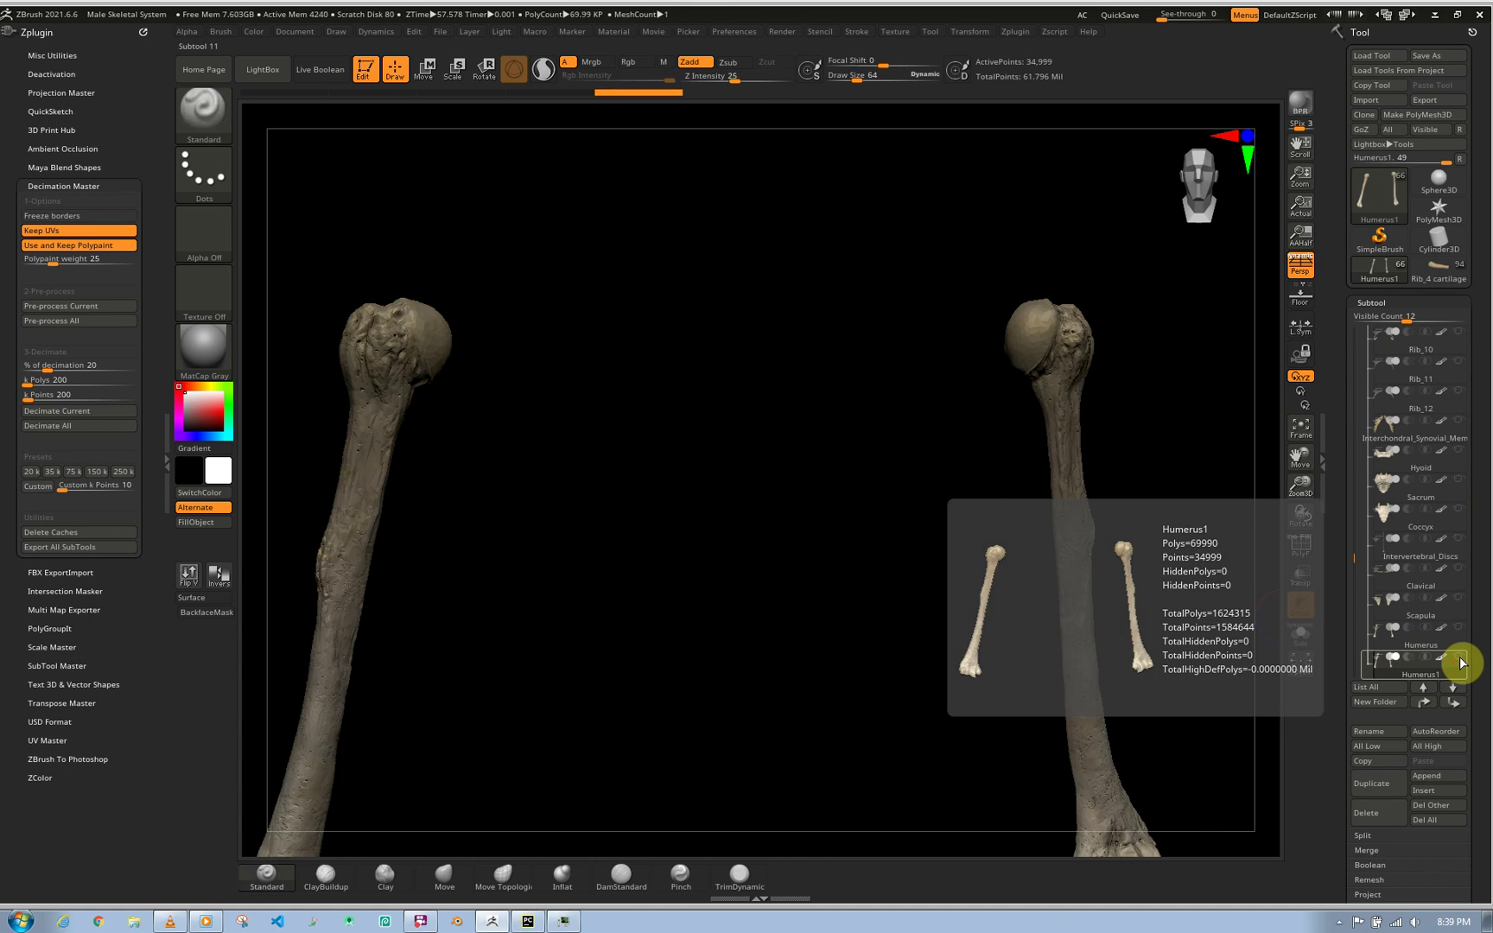
pyautogui.moveTo(1458, 632)
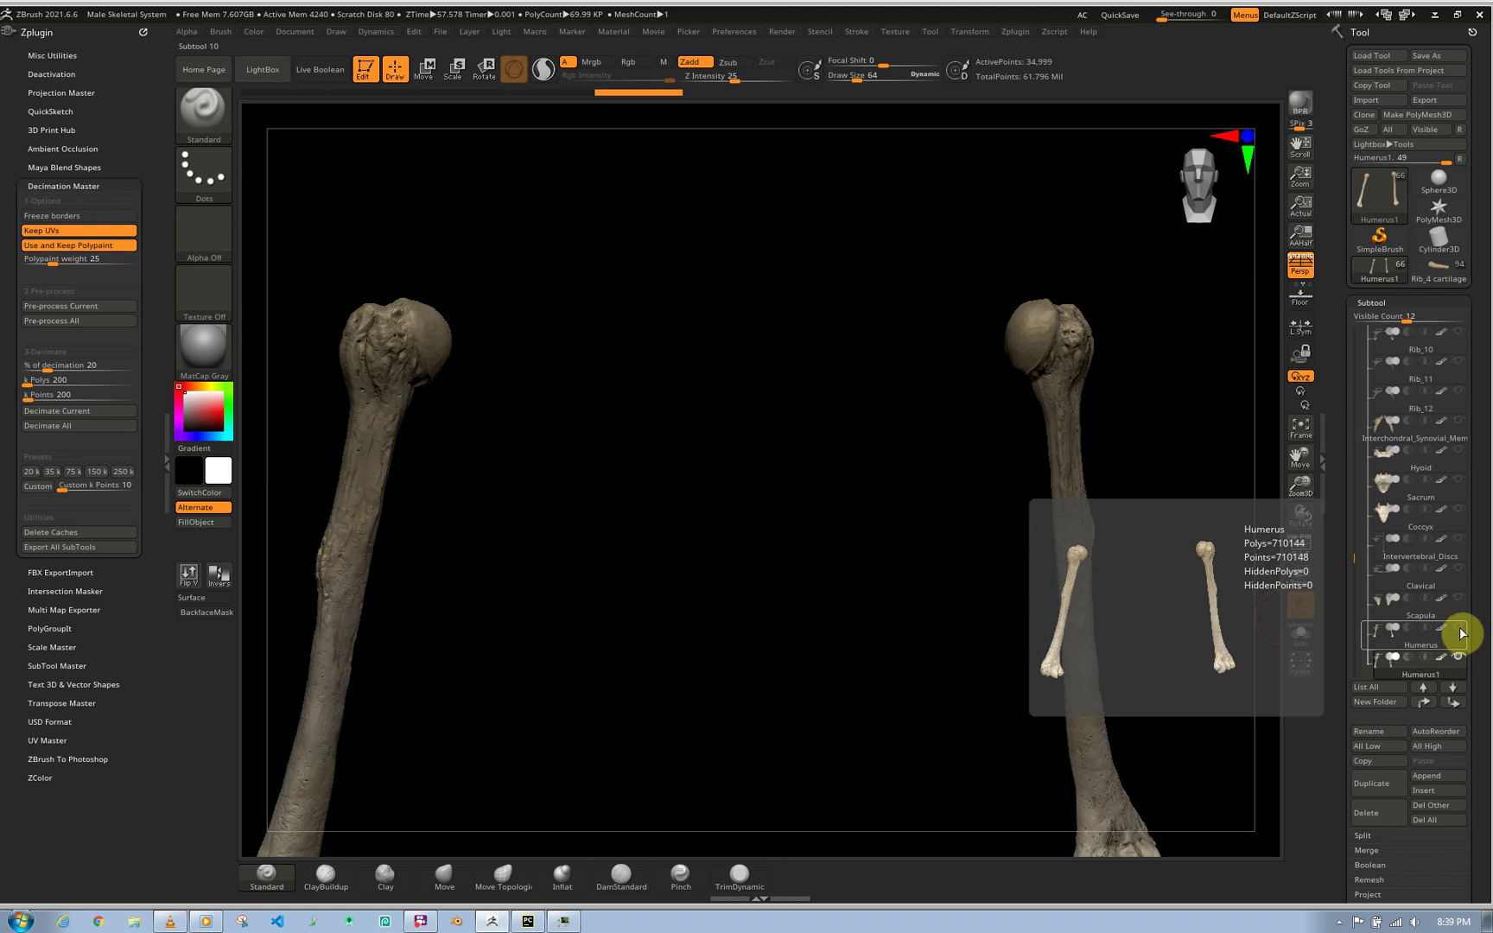
pyautogui.click(1460, 631)
pyautogui.press('shift')
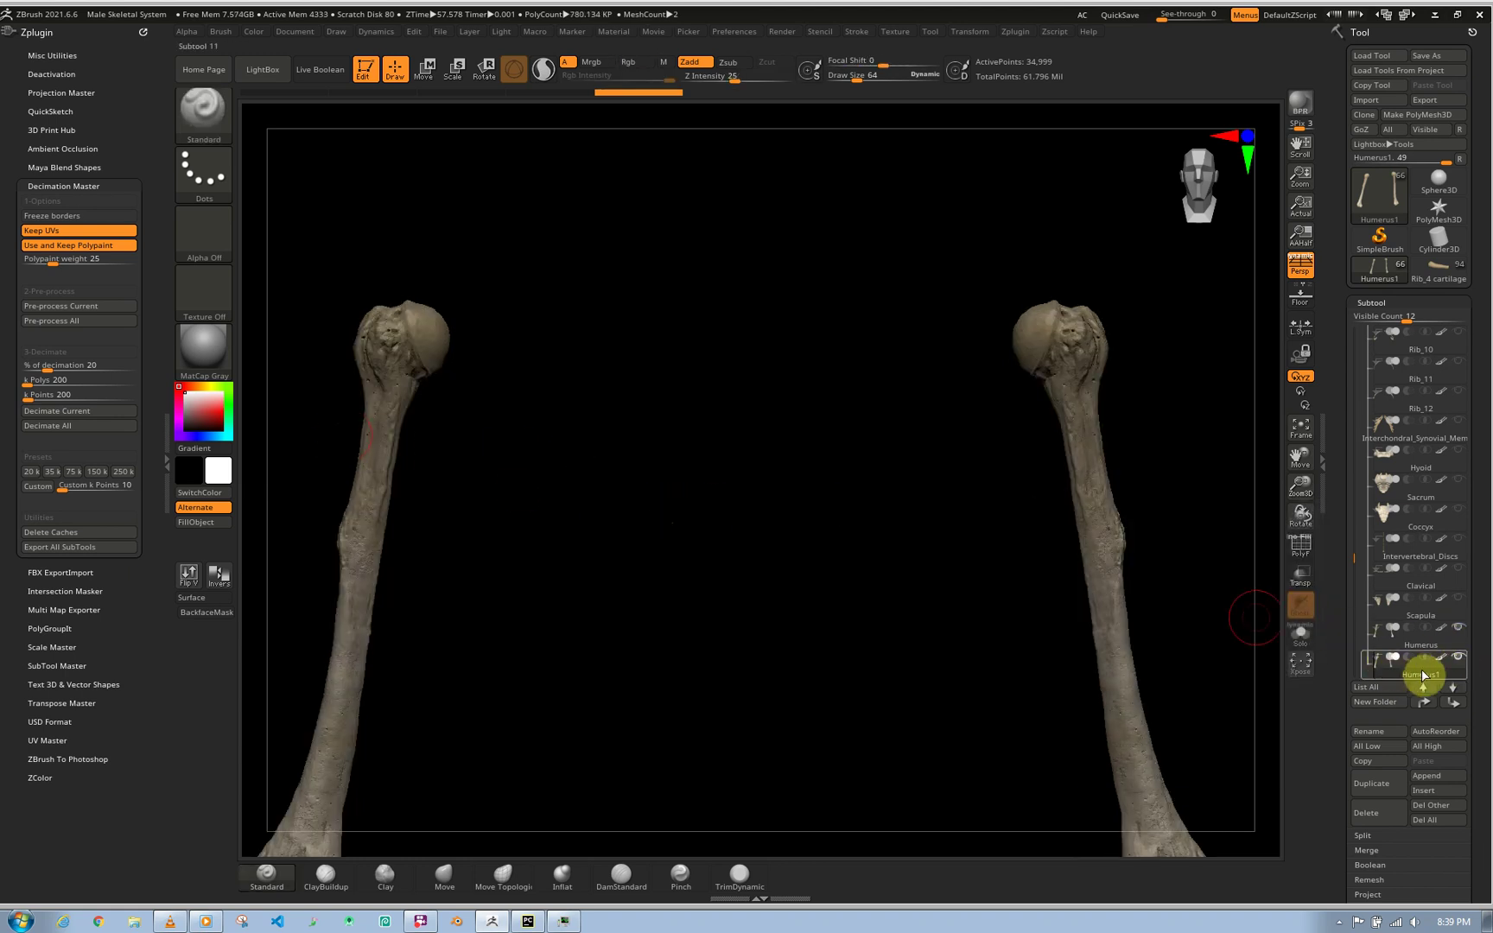
pyautogui.moveTo(1418, 681)
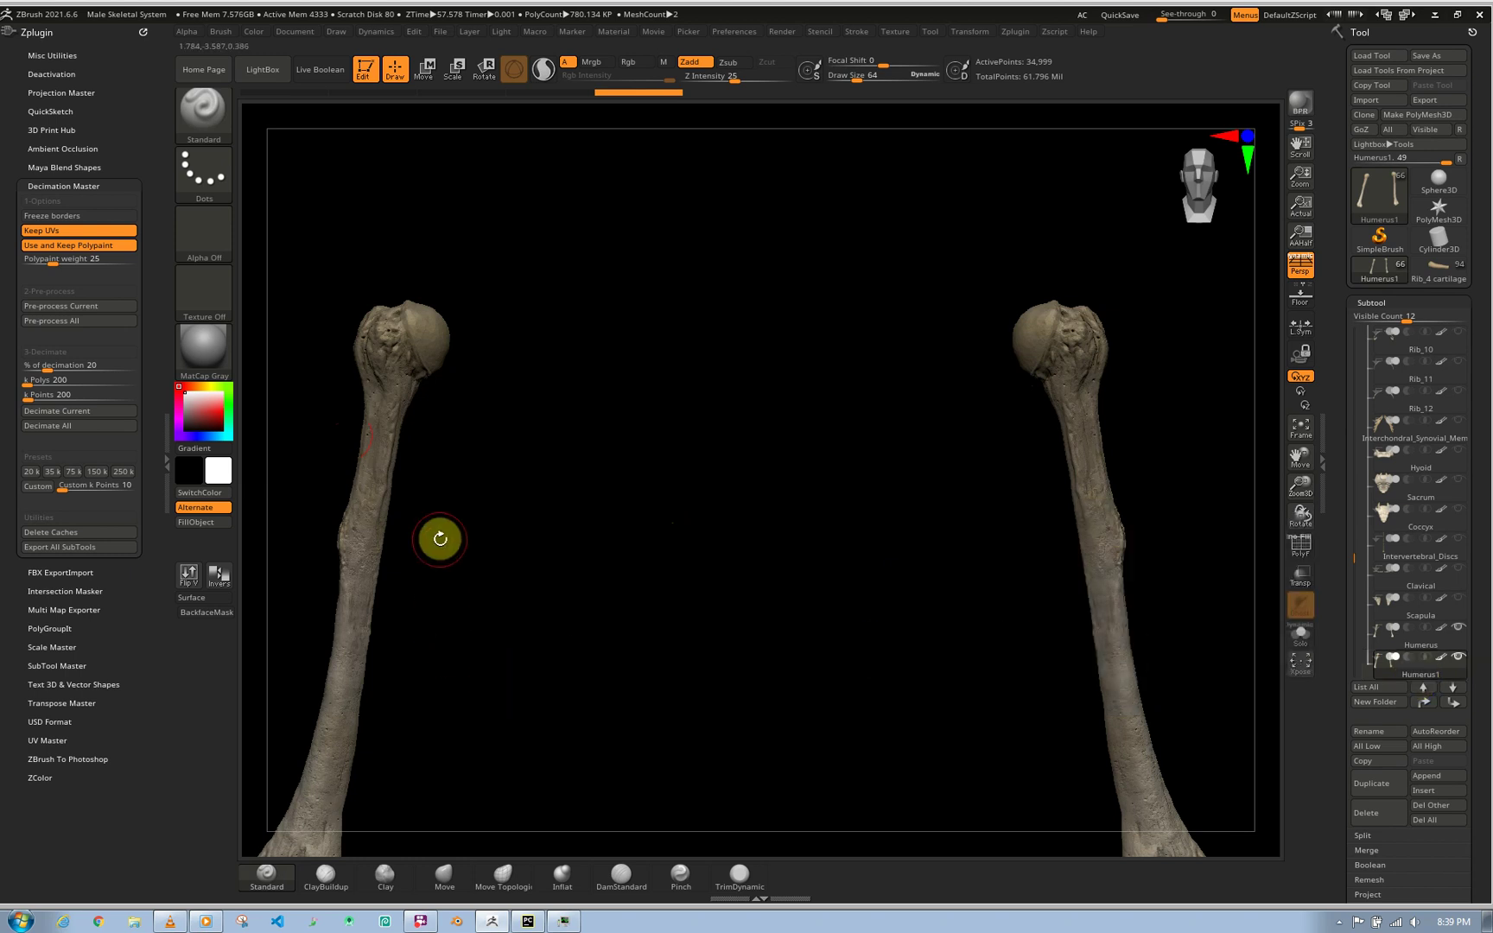
# - Reset the gizmo and slide the decimated Humerus1 sideways along X, beside the original
pyautogui.press('e')
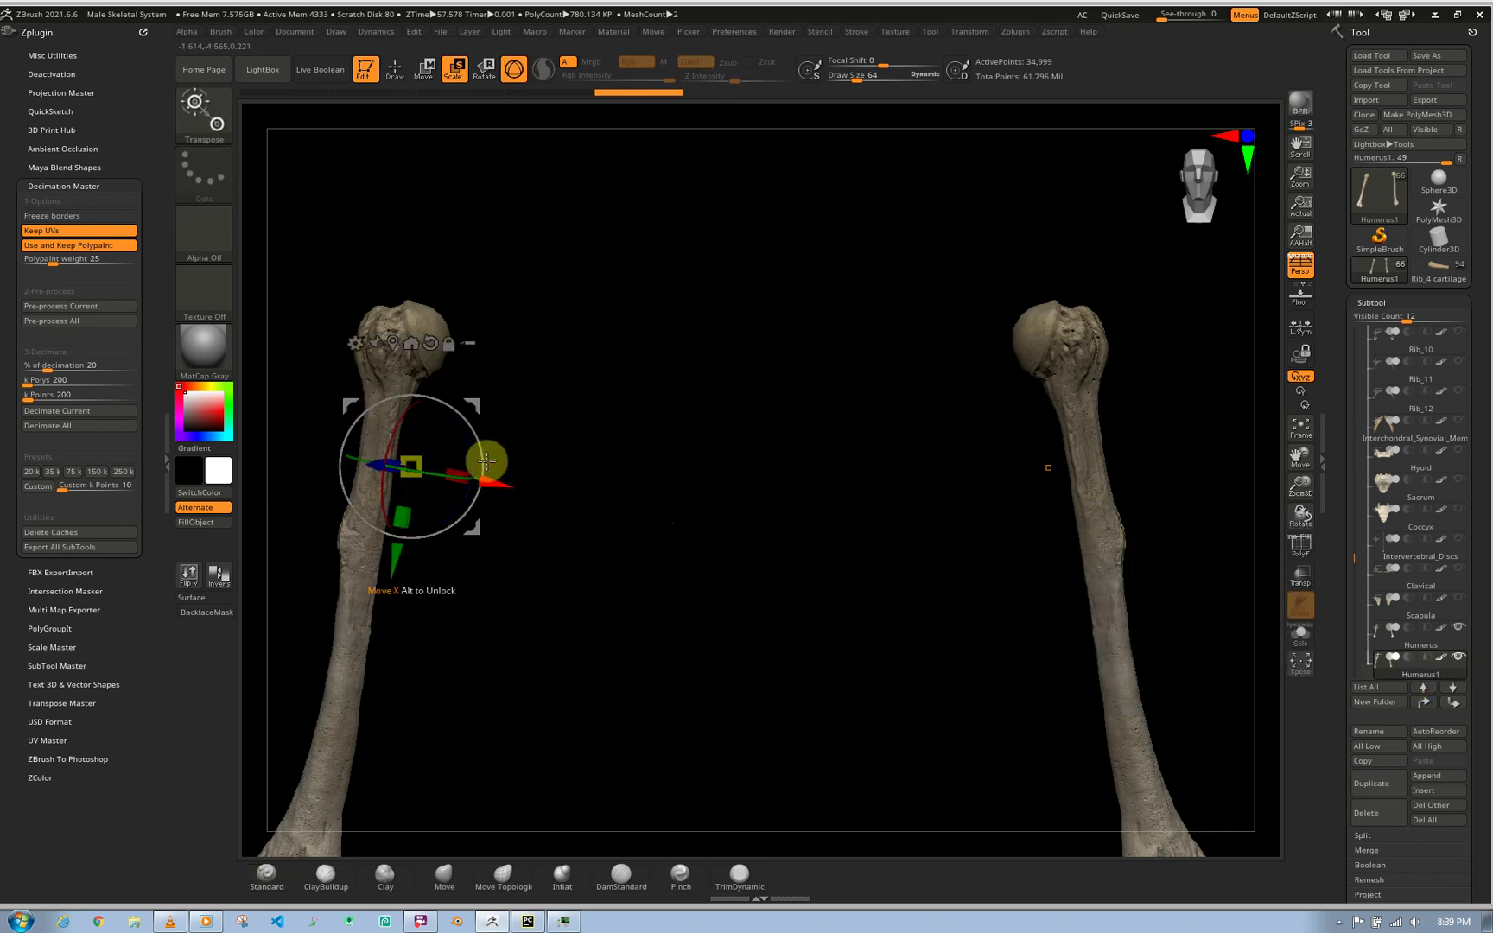
pyautogui.click(430, 342)
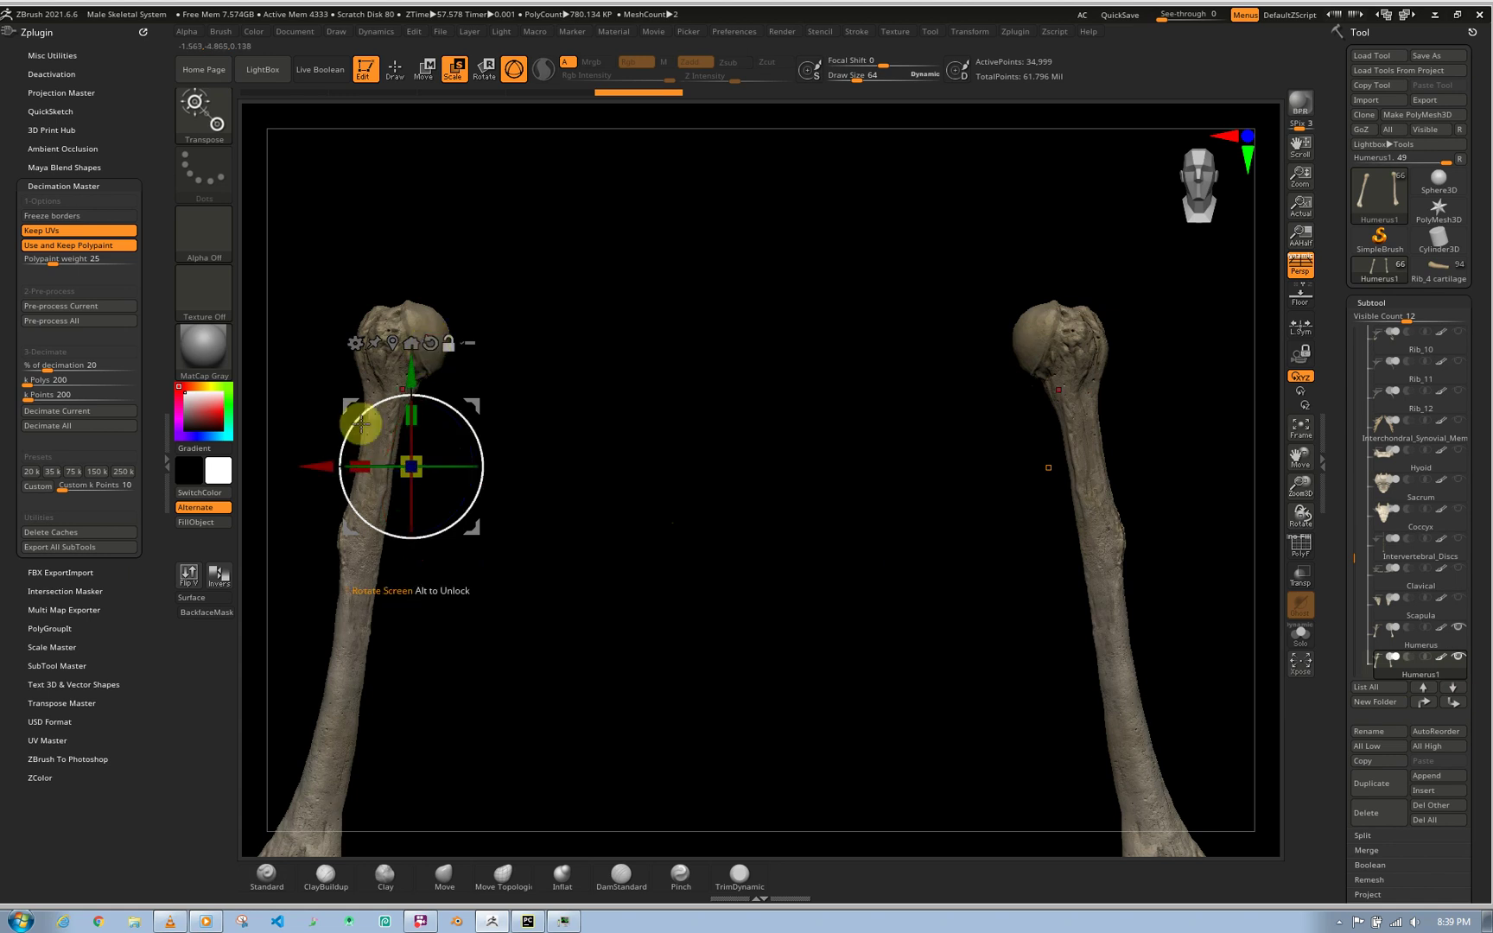
pyautogui.keyDown('ctrl'); pyautogui.moveTo(316, 465); pyautogui.dragTo(467, 473); pyautogui.keyUp('ctrl')
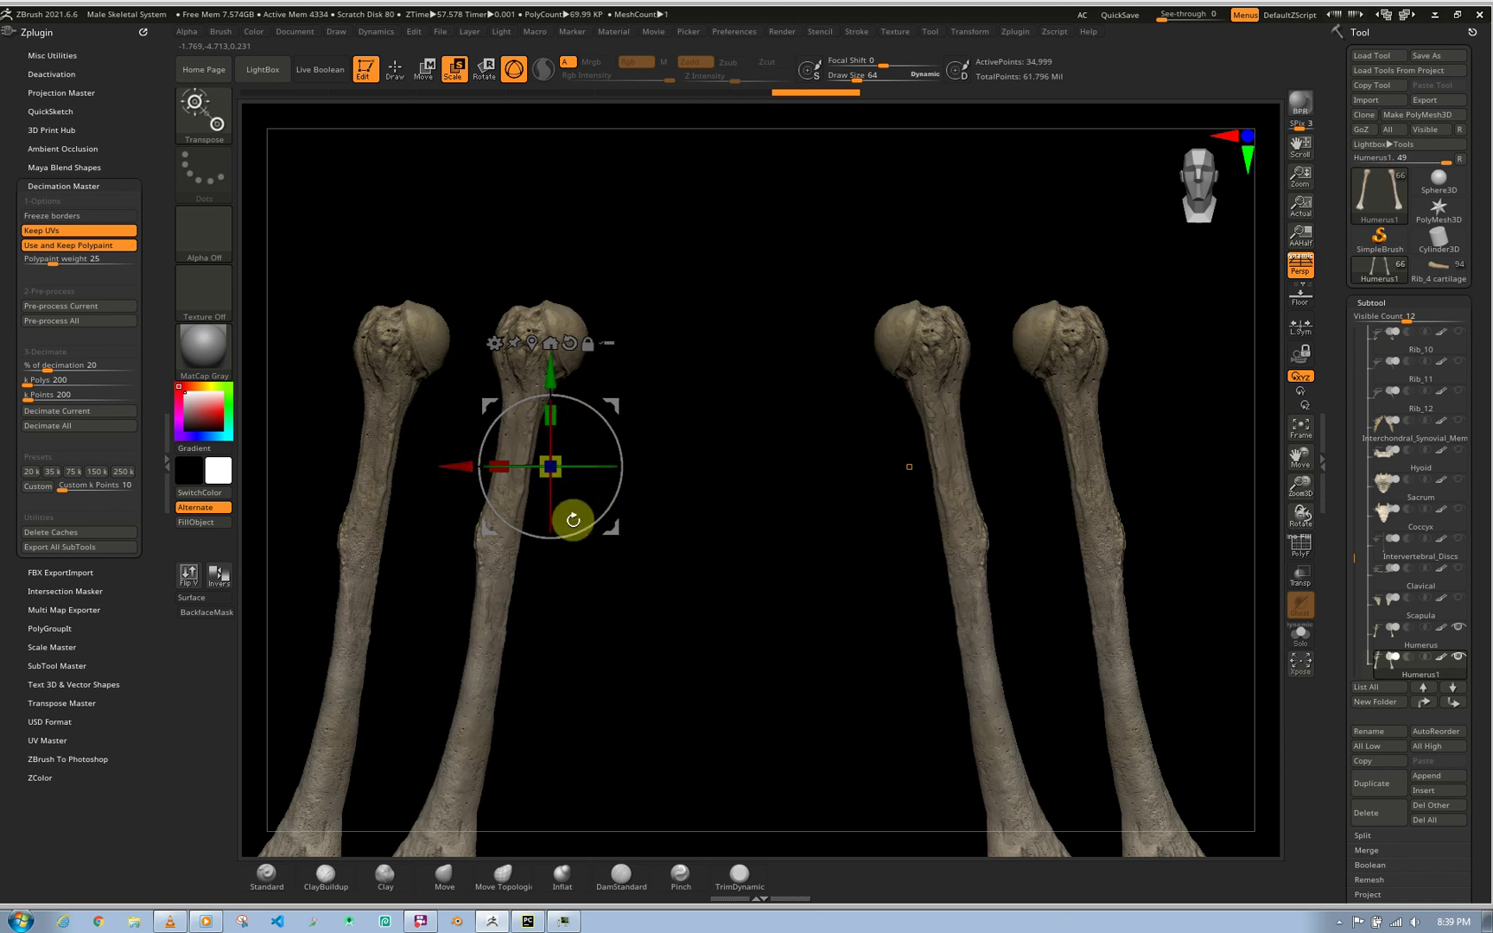
pyautogui.press('q')
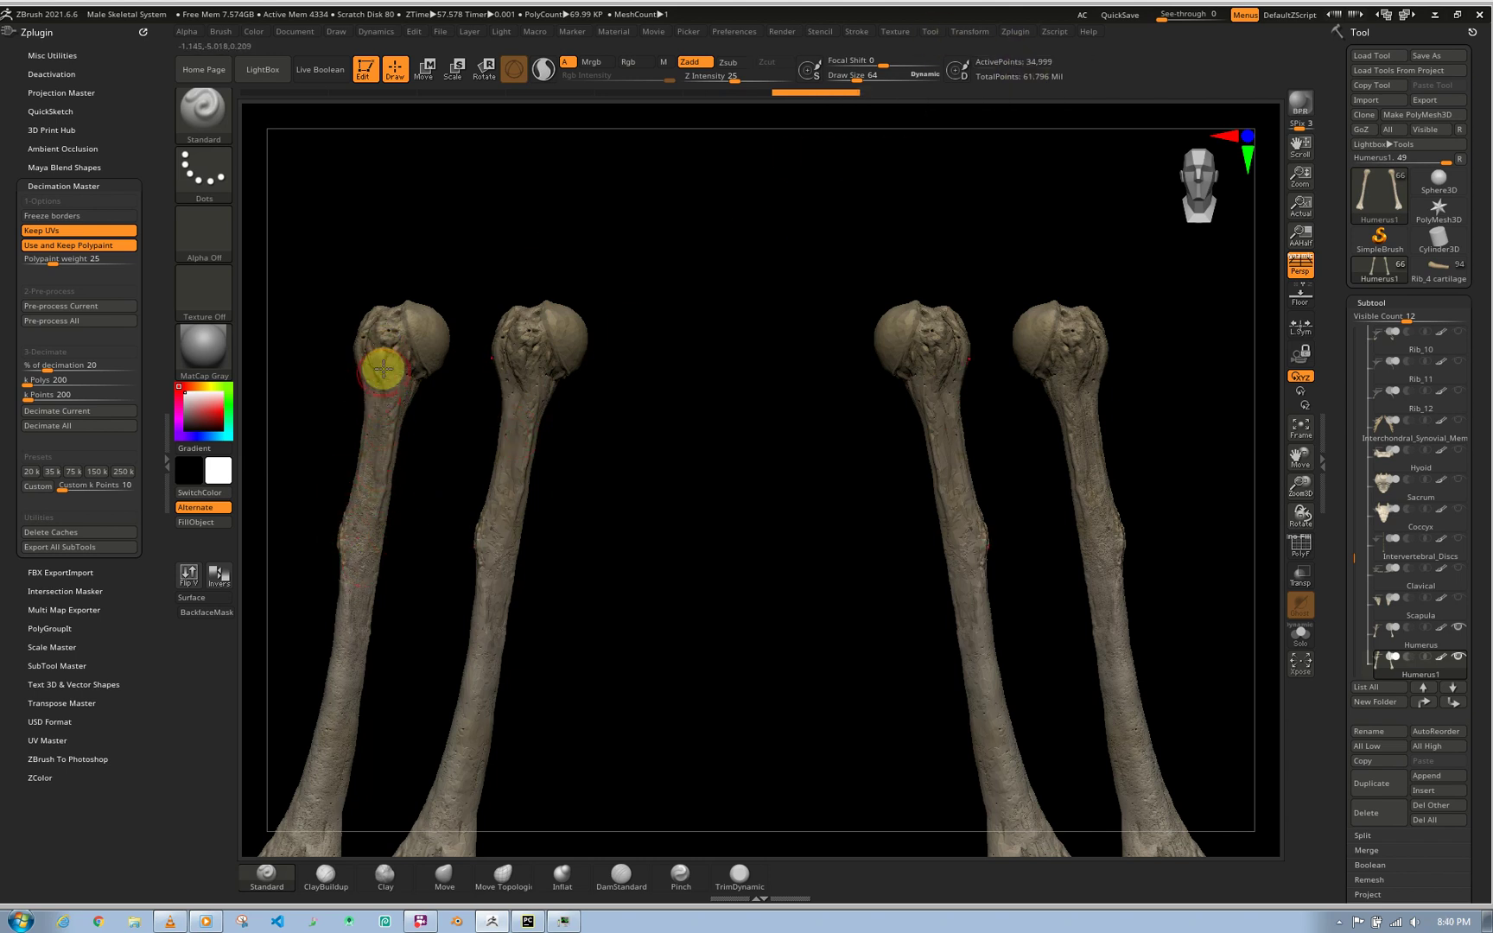
pyautogui.keyDown('alt'); pyautogui.moveTo(437, 363); pyautogui.dragTo(445, 370); pyautogui.keyUp('alt')
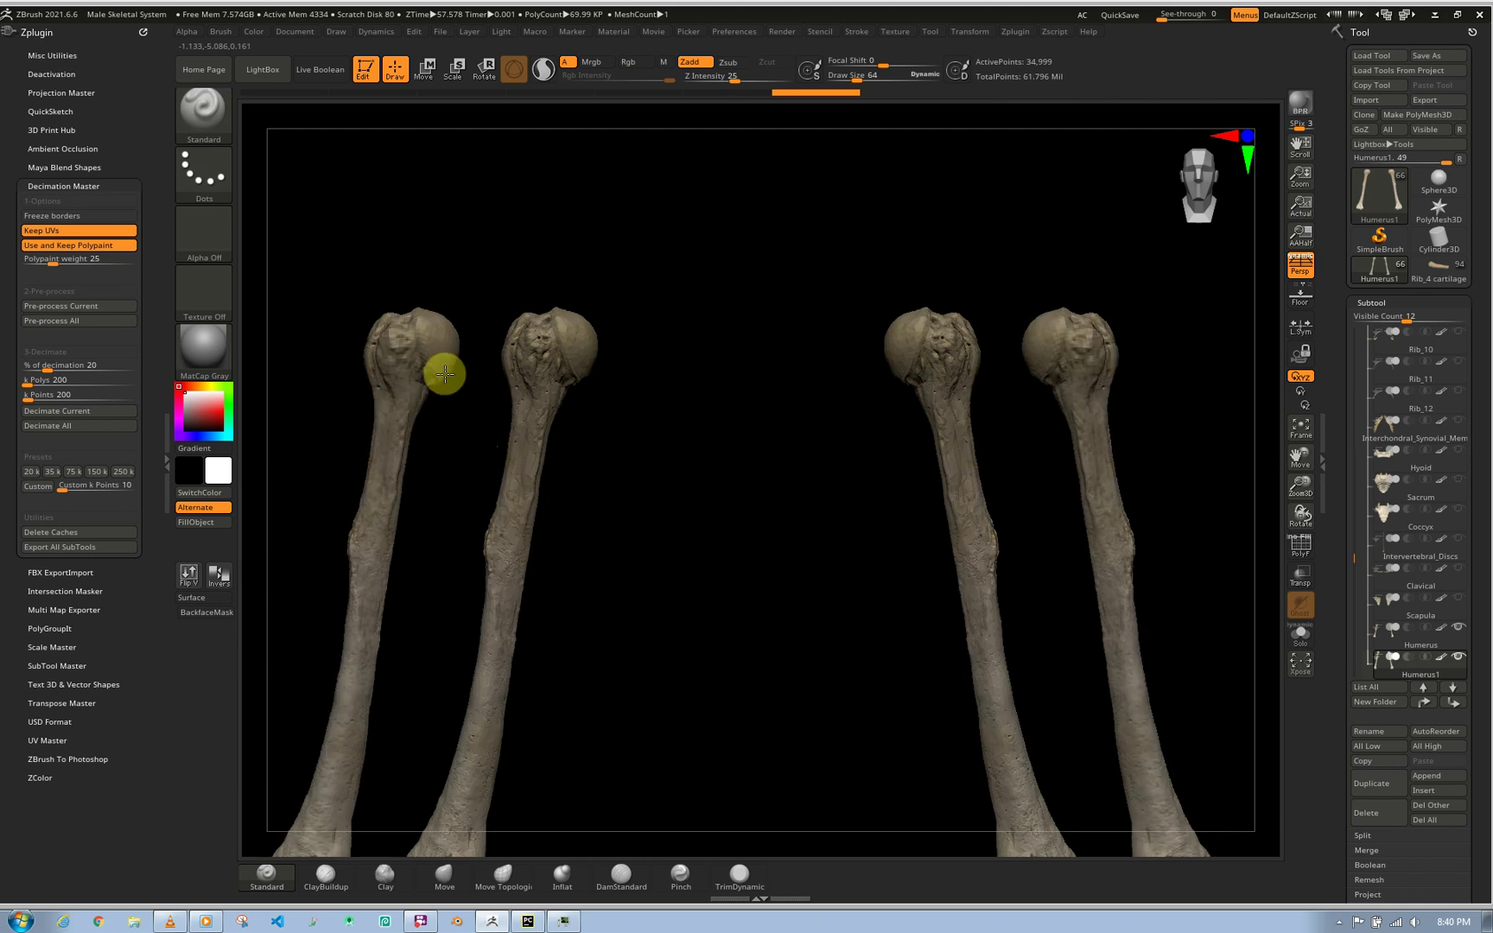
pyautogui.keyDown('ctrl'); pyautogui.moveTo(418, 377); pyautogui.dragTo(417, 376, button='right'); pyautogui.keyUp('ctrl')
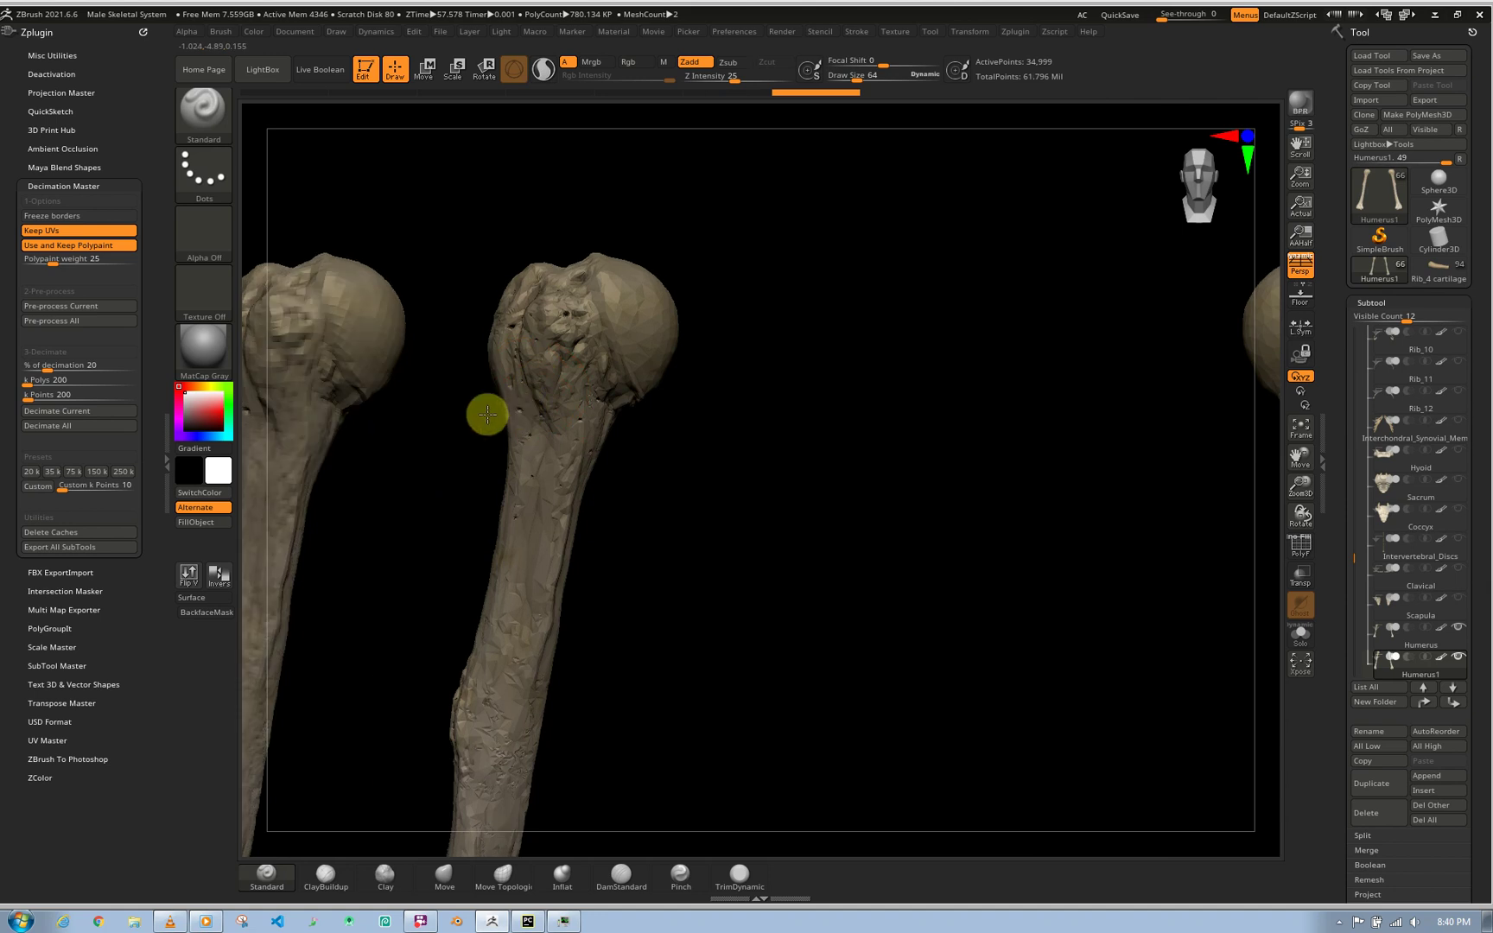
pyautogui.scroll(-3, 481, 417)
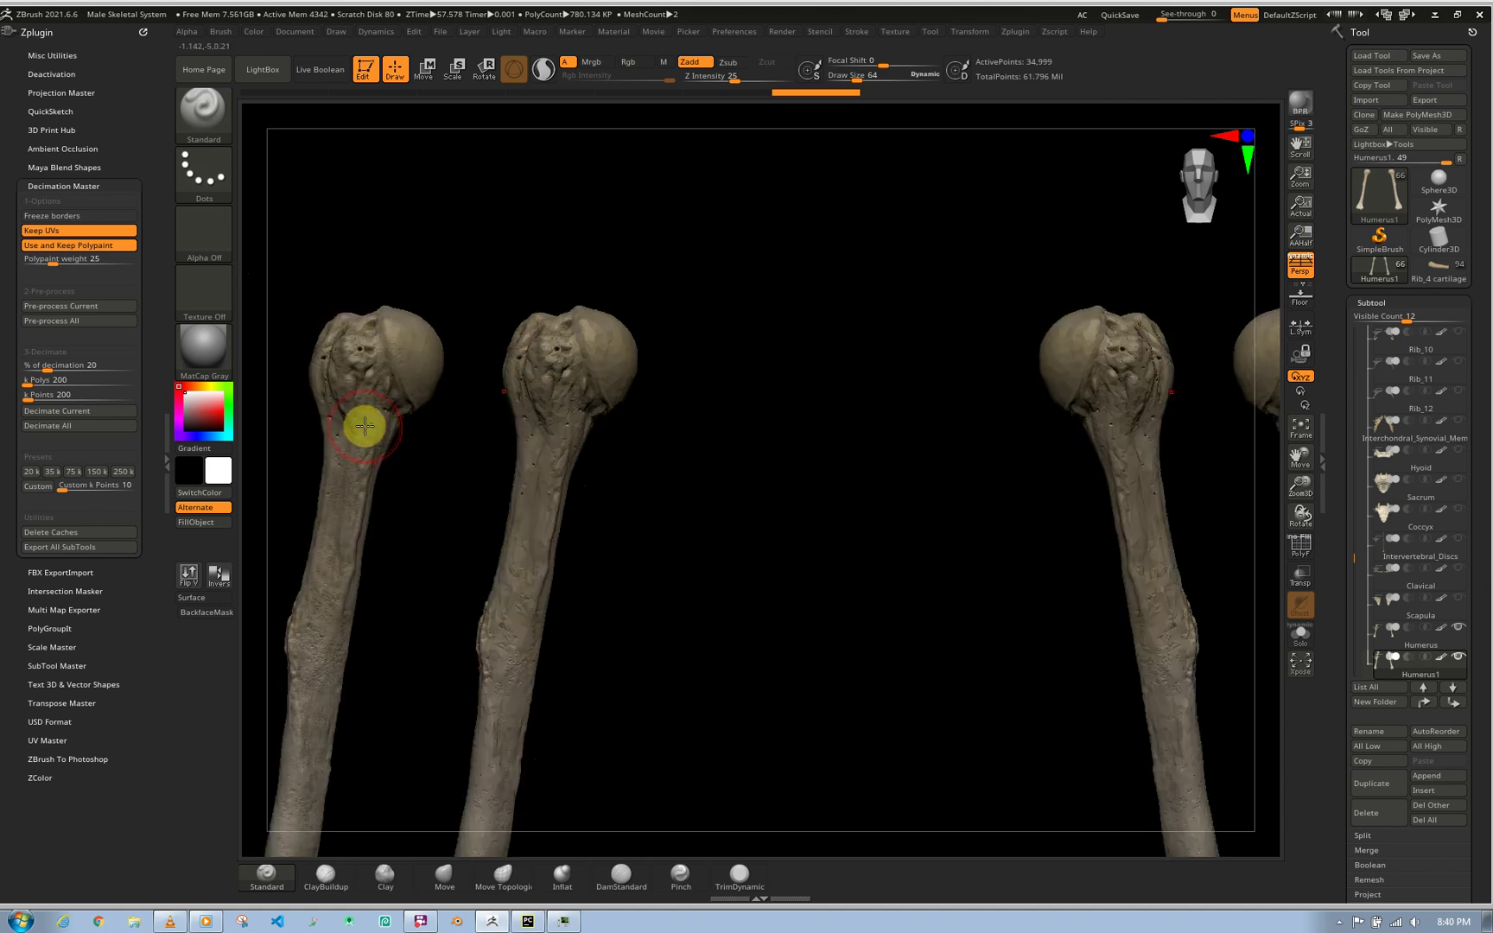
pyautogui.moveTo(386, 426)
pyautogui.mouseDown(button='right')
pyautogui.moveTo(406, 426)
pyautogui.moveTo(363, 427)
pyautogui.moveTo(463, 470)
pyautogui.moveTo(464, 502)
pyautogui.moveTo(549, 506)
pyautogui.moveTo(677, 730)
pyautogui.mouseUp(button='right')
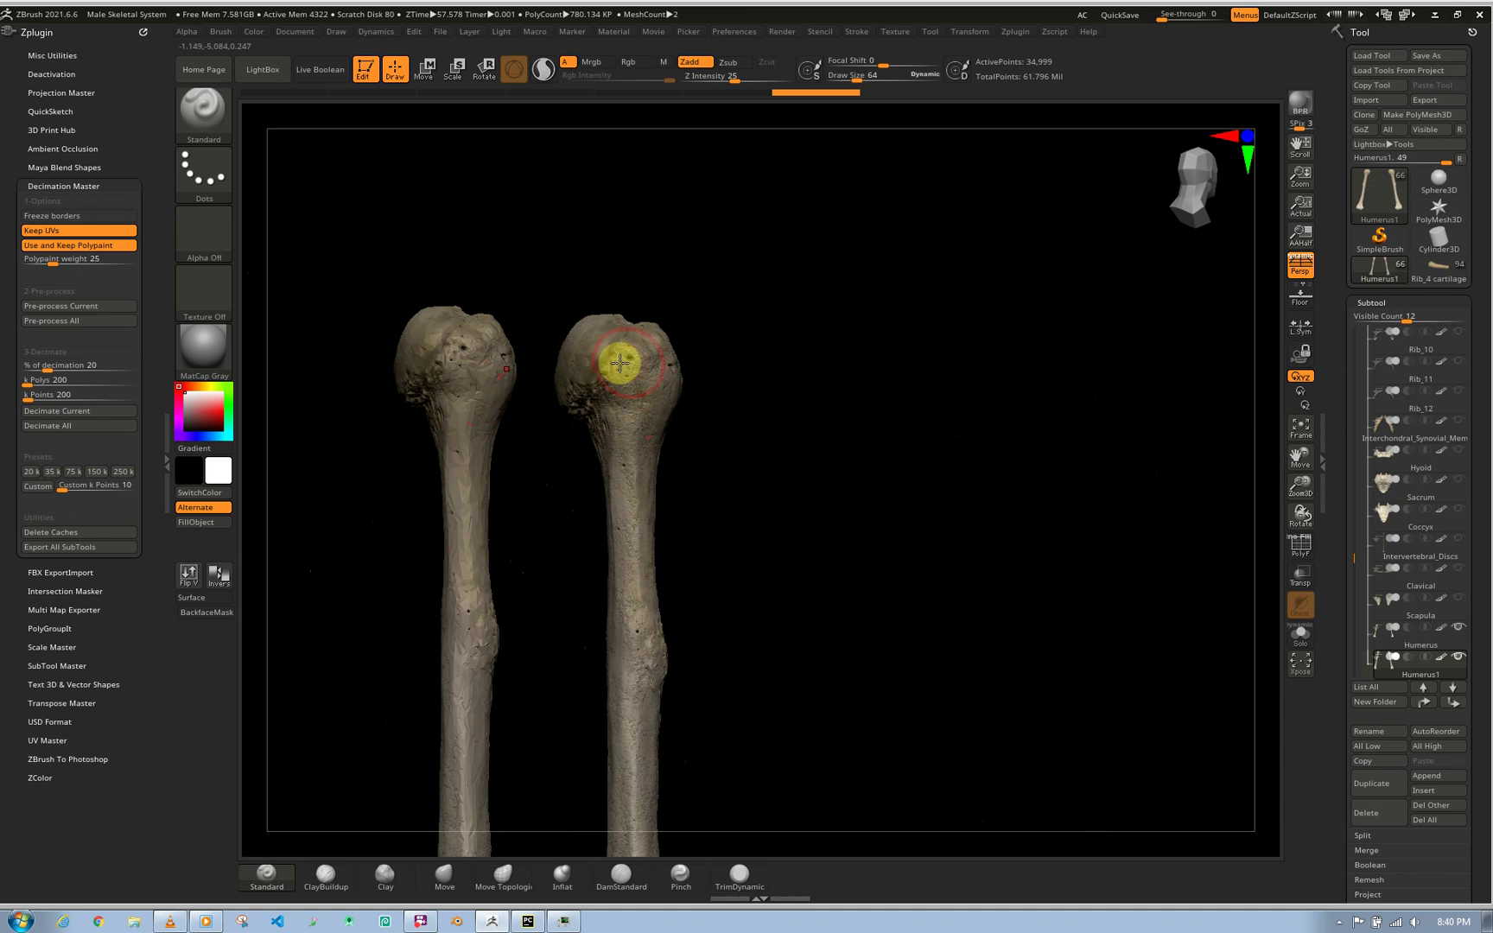
# - Turn off Humerus1's polypaint to show plain grey bone, and orbit to inspect both humeri
pyautogui.press('shift')
pyautogui.click(1442, 660)
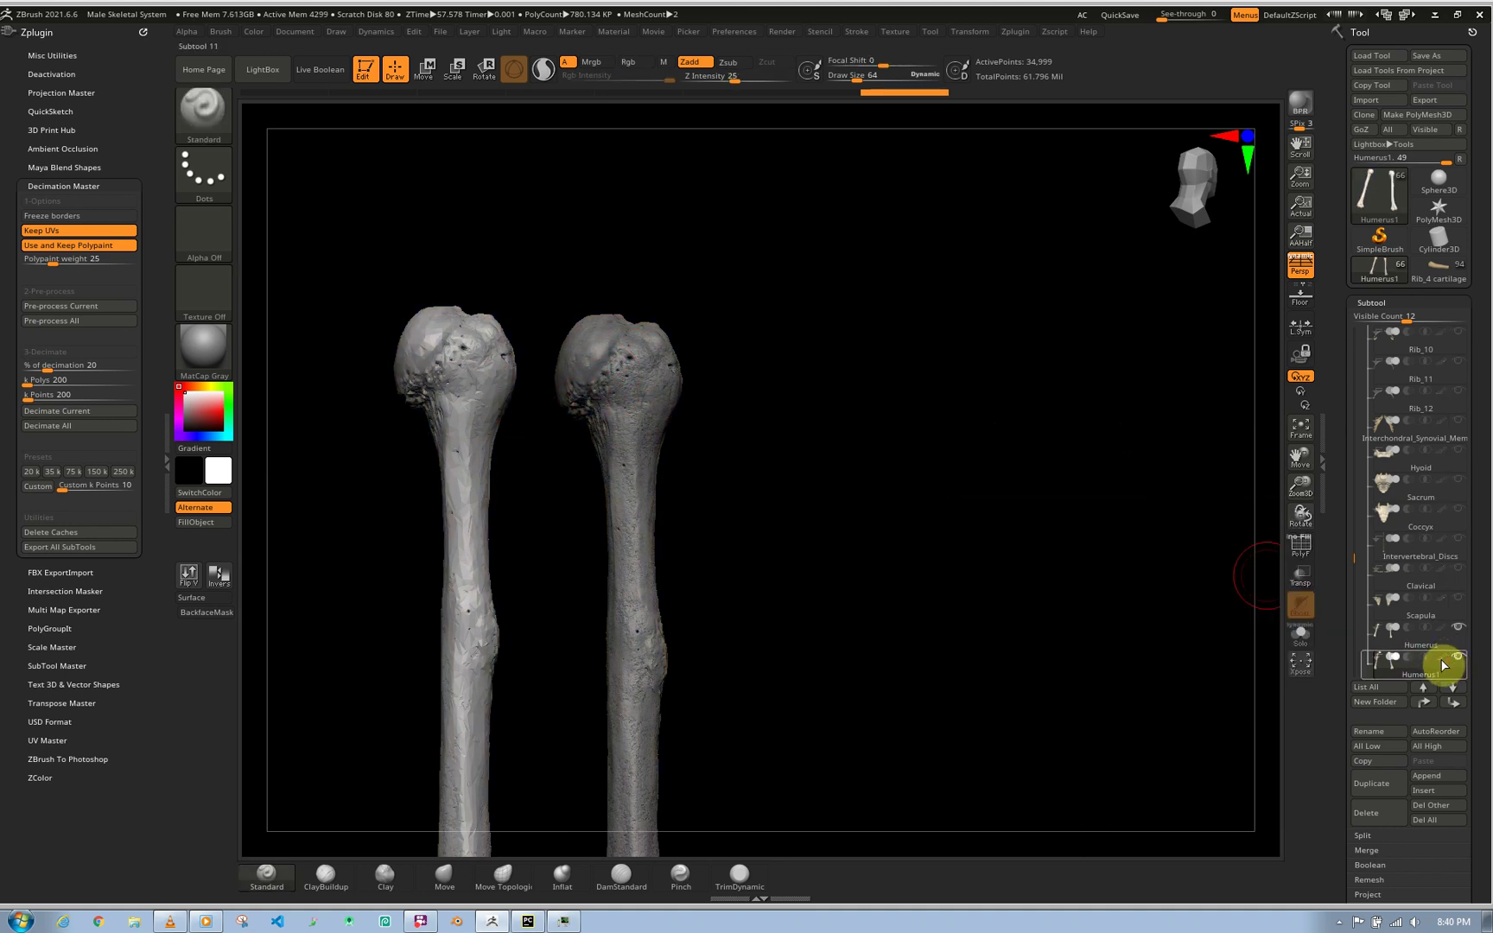
pyautogui.moveTo(691, 479)
pyautogui.mouseDown()
pyautogui.moveTo(703, 483)
pyautogui.moveTo(676, 500)
pyautogui.mouseUp()
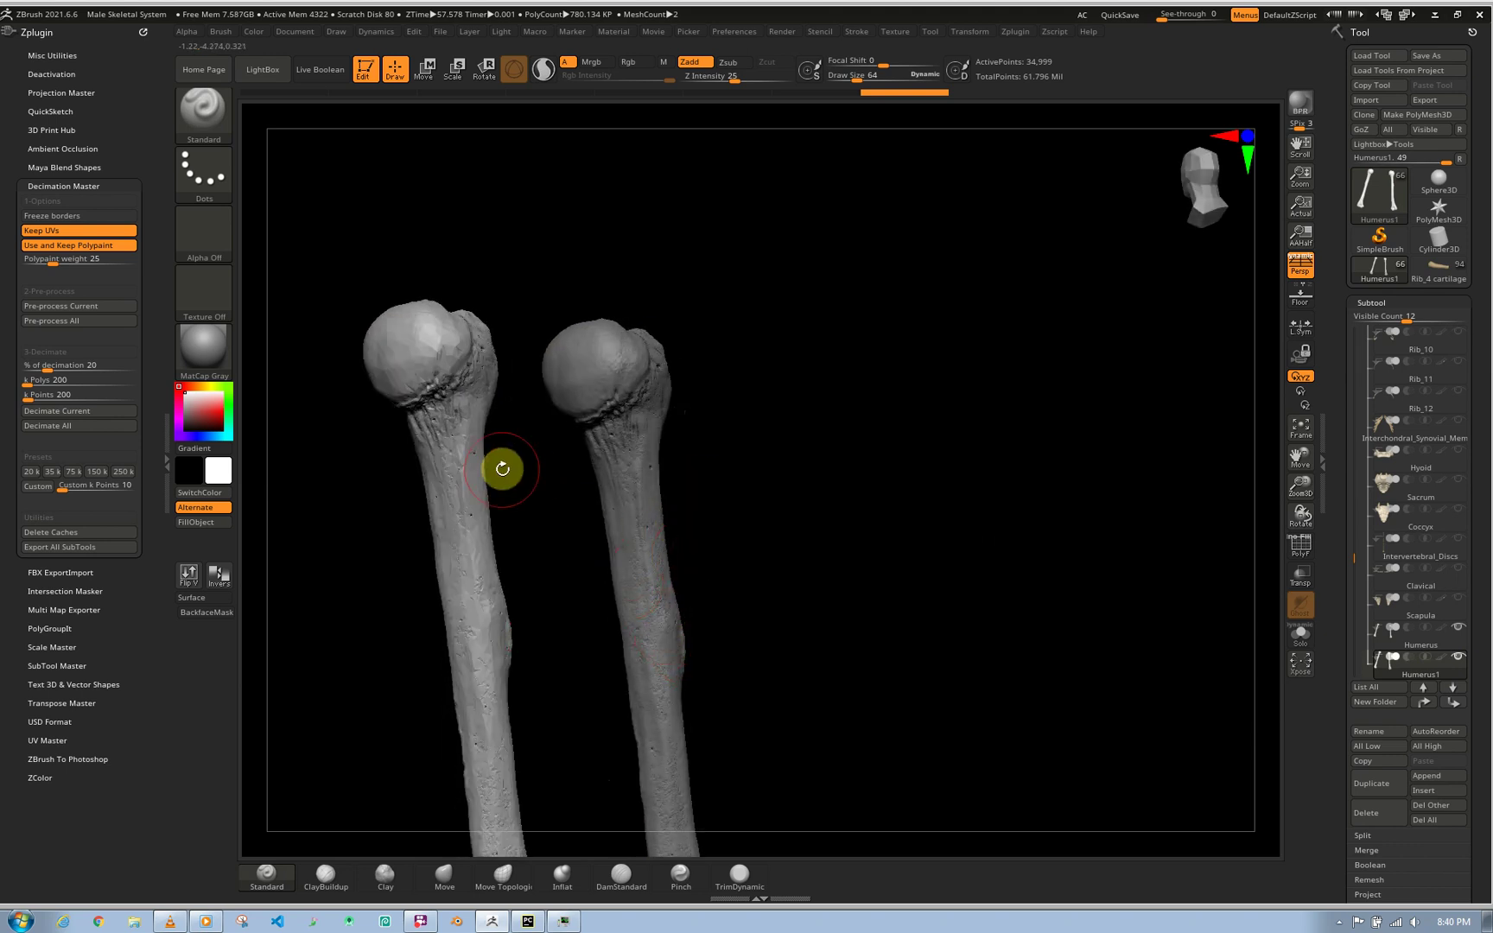
pyautogui.keyDown('alt'); pyautogui.moveTo(662, 647); pyautogui.dragTo(666, 288, button='right'); pyautogui.keyUp('alt')
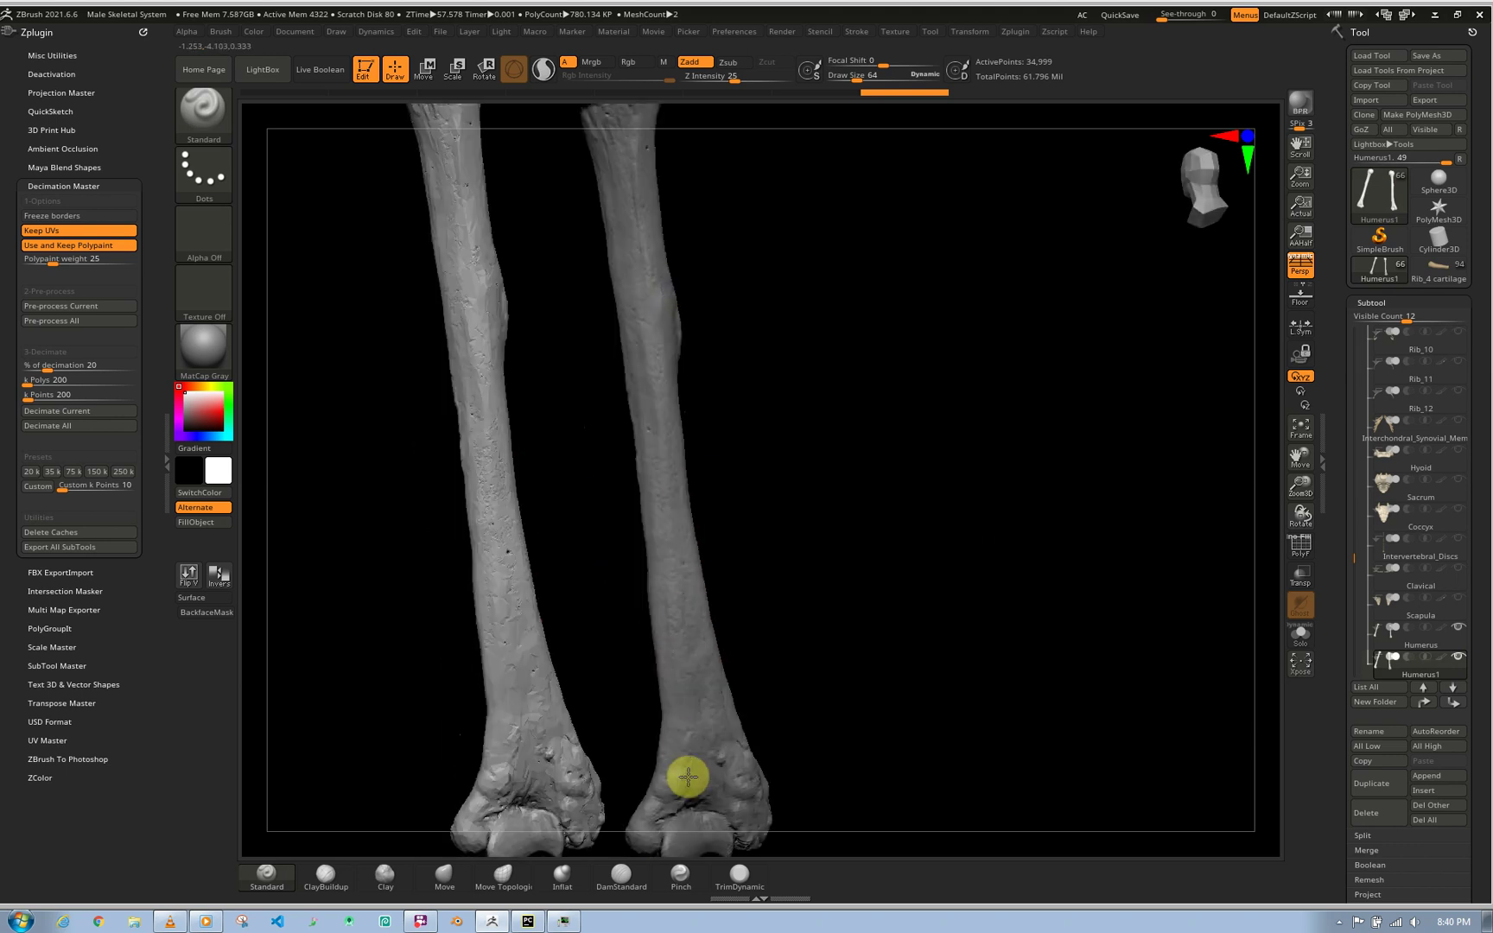
pyautogui.keyDown('alt'); pyautogui.moveTo(682, 852); pyautogui.dragTo(692, 799, button='right'); pyautogui.keyUp('alt')
pyautogui.moveTo(541, 703); pyautogui.dragTo(776, 706, button='right')
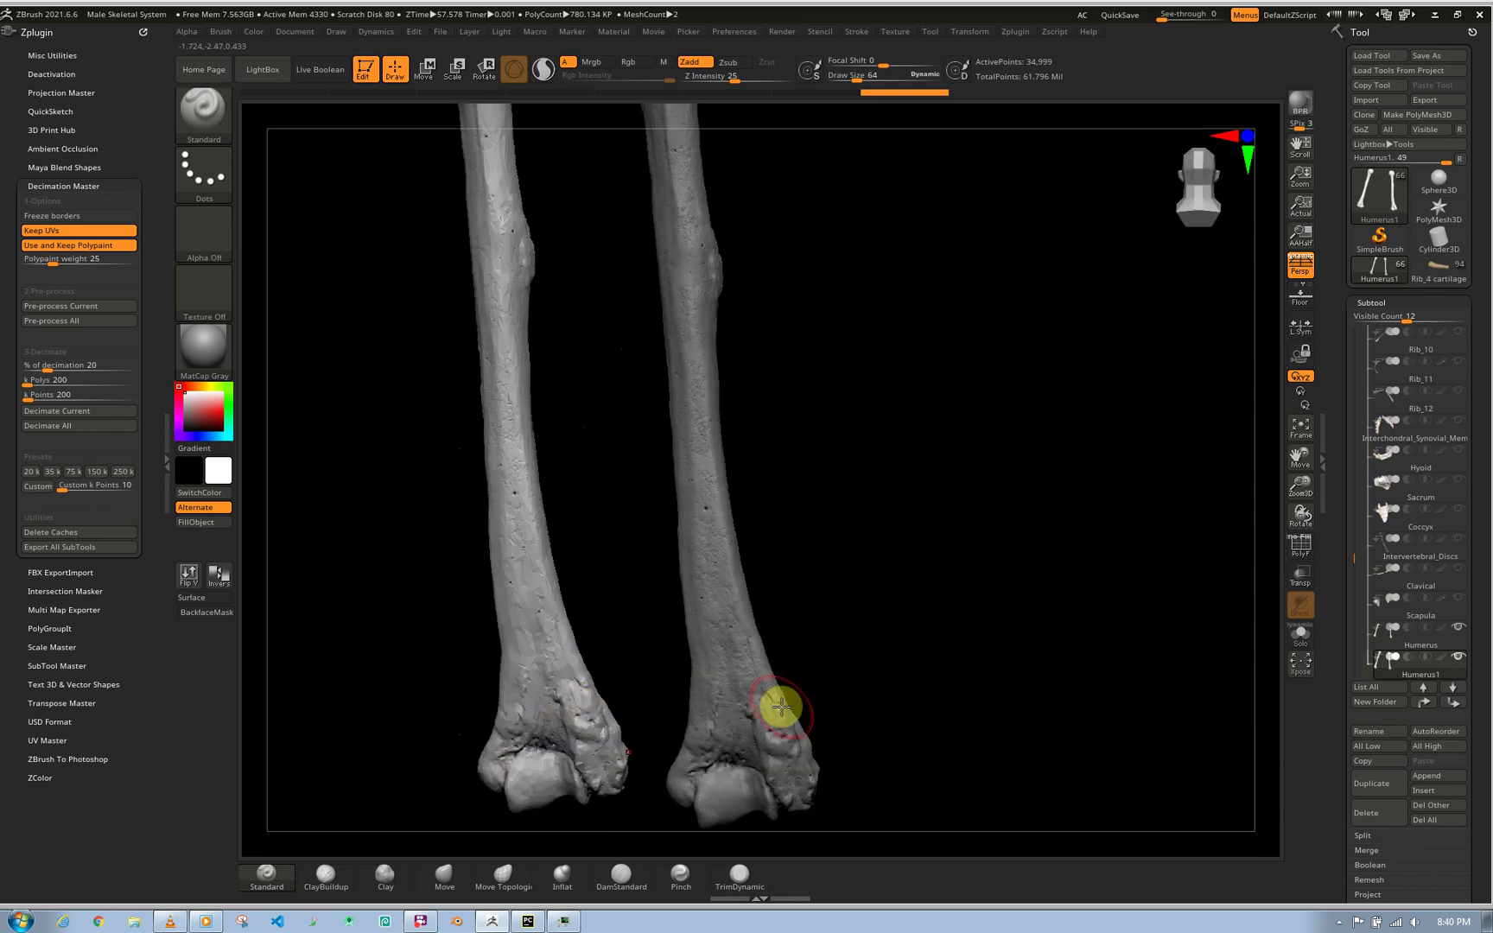
pyautogui.moveTo(587, 703); pyautogui.dragTo(793, 730, button='right')
pyautogui.moveTo(684, 231); pyautogui.dragTo(667, 310, button='right')
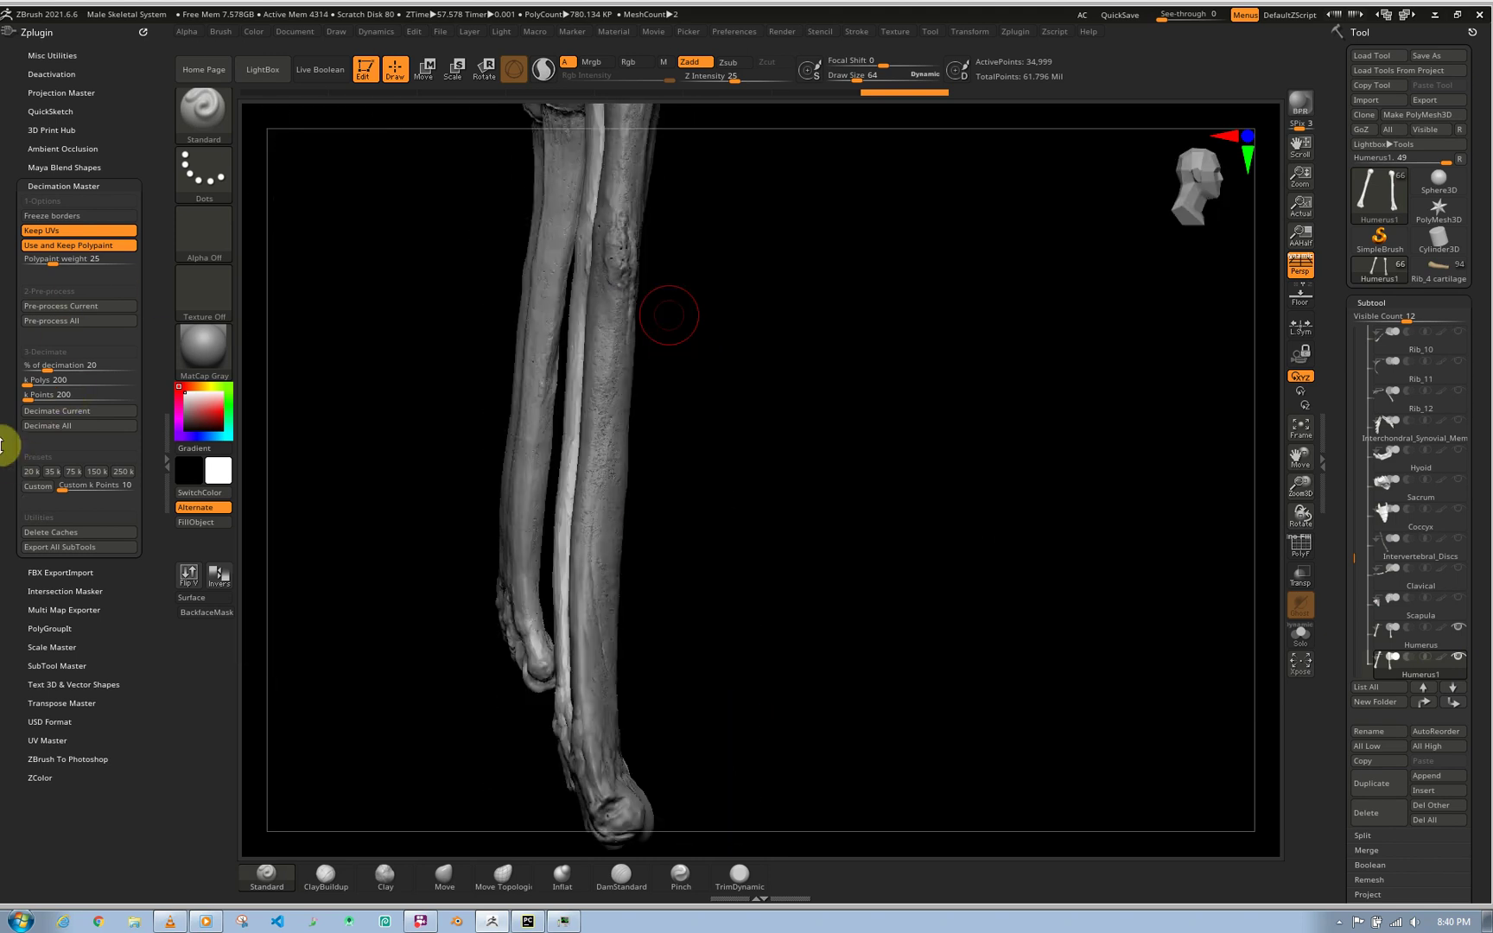
pyautogui.moveTo(647, 470)
pyautogui.mouseDown(button='right')
pyautogui.moveTo(574, 460)
pyautogui.moveTo(618, 460)
pyautogui.moveTo(616, 419)
pyautogui.moveTo(599, 486)
pyautogui.mouseUp(button='right')
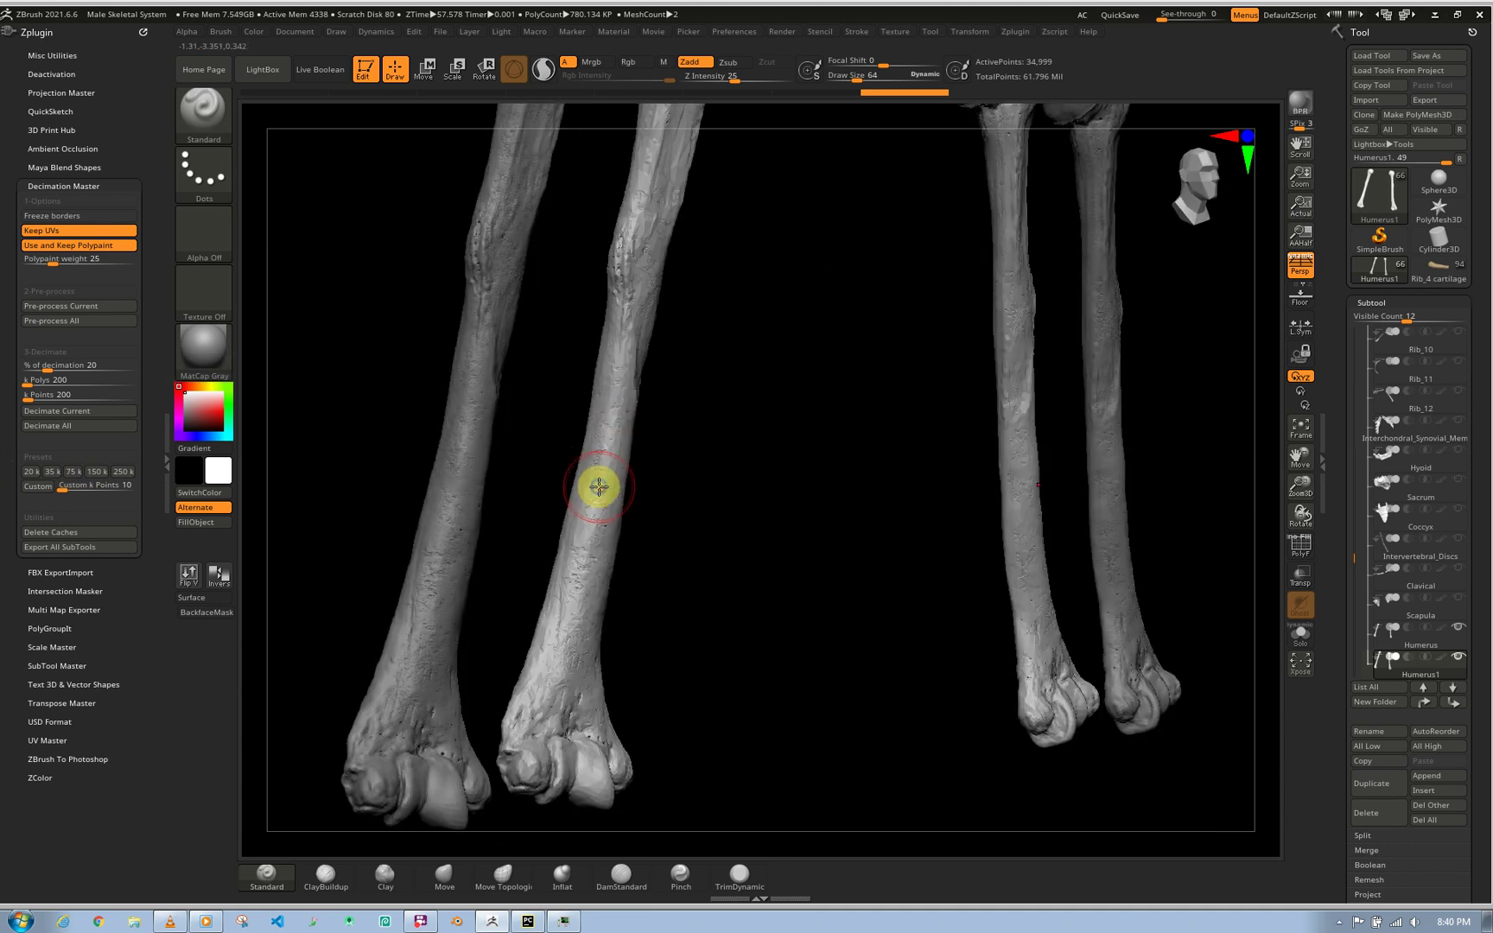
pyautogui.moveTo(753, 478)
pyautogui.mouseDown(button='right')
pyautogui.moveTo(687, 430)
pyautogui.moveTo(677, 454)
pyautogui.moveTo(698, 222)
pyautogui.mouseUp(button='right')
# - Toggle the PolyF wireframe on and off, then view Humerus1 alone in Solo
pyautogui.hotkey('shift', 'f')
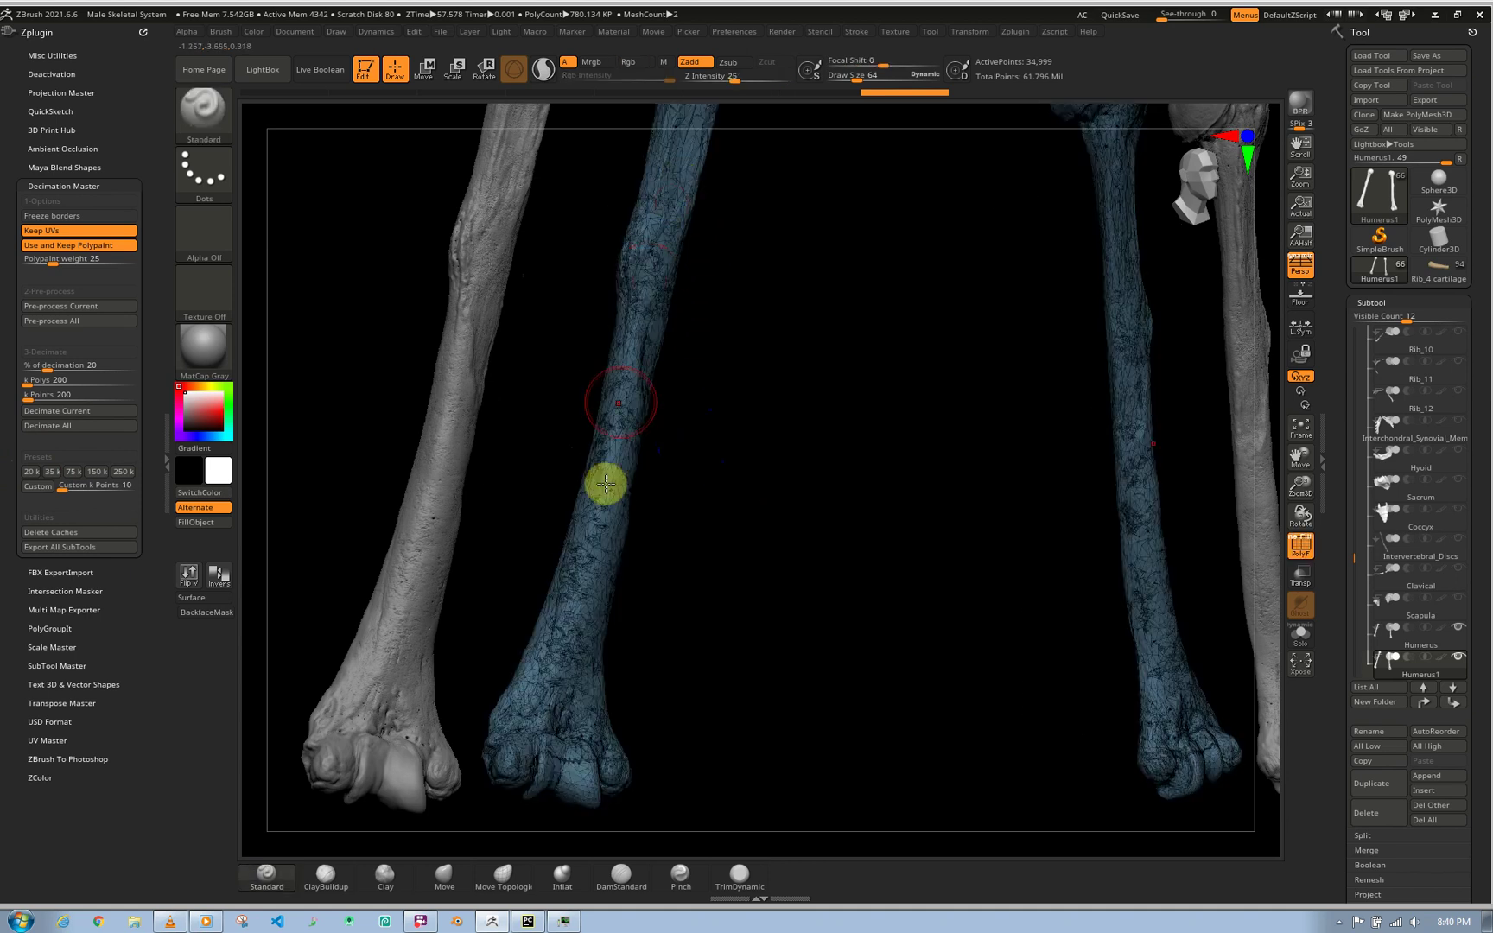
pyautogui.press('shift')
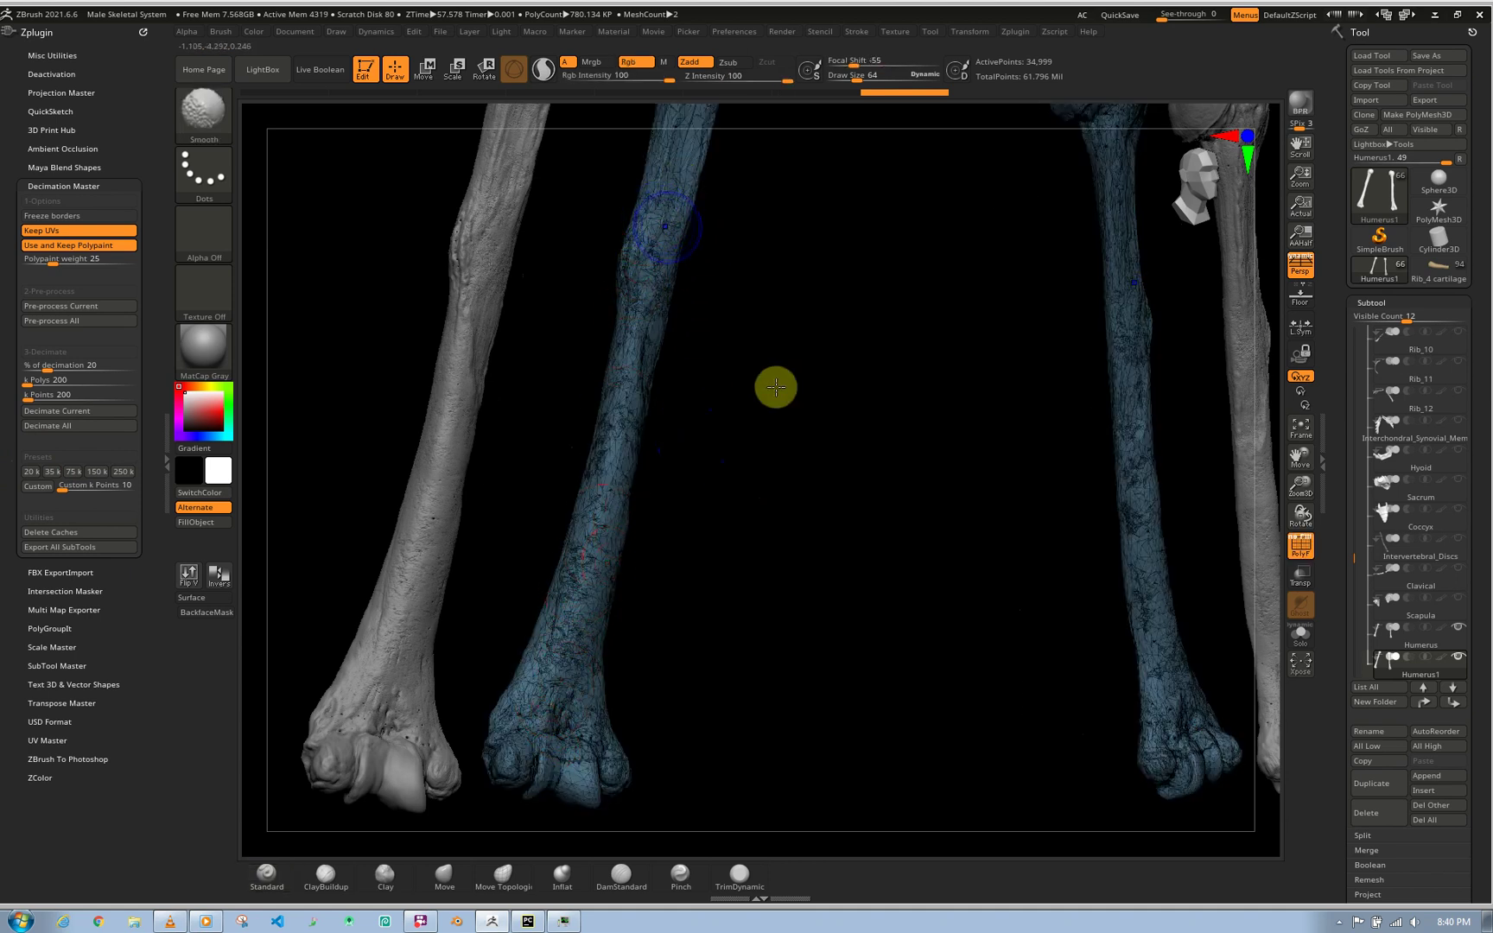
pyautogui.hotkey('shift', 'f')
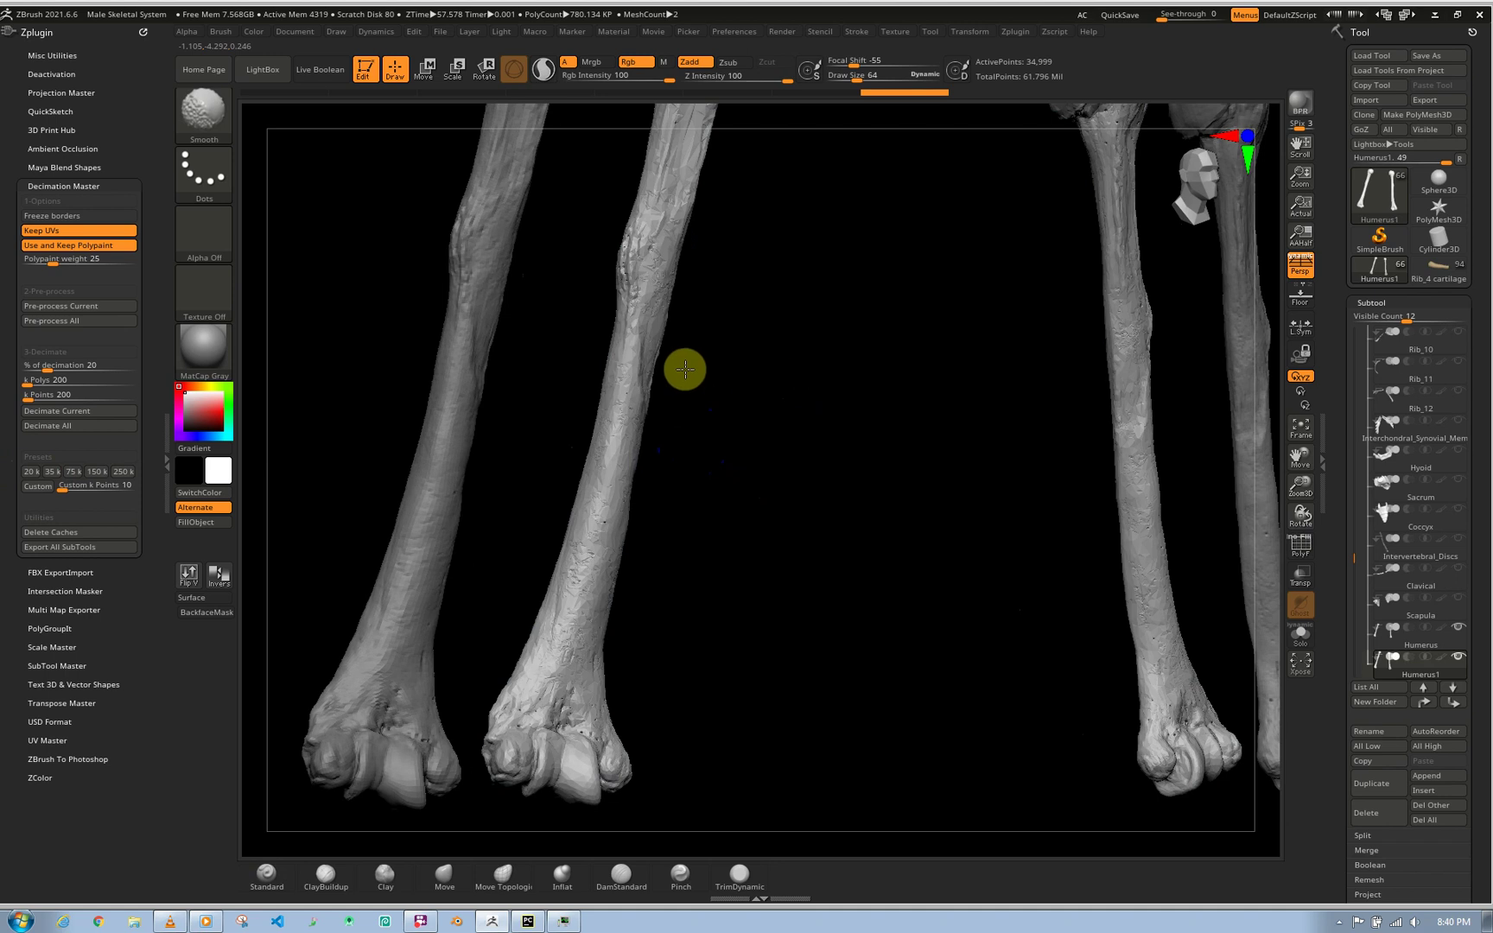
pyautogui.moveTo(676, 471)
pyautogui.mouseDown()
pyautogui.moveTo(594, 413)
pyautogui.moveTo(648, 403)
pyautogui.mouseUp()
pyautogui.moveTo(634, 404)
pyautogui.mouseDown(button='right')
pyautogui.moveTo(590, 396)
pyautogui.moveTo(666, 440)
pyautogui.moveTo(606, 533)
pyautogui.moveTo(626, 556)
pyautogui.moveTo(648, 559)
pyautogui.moveTo(660, 297)
pyautogui.moveTo(633, 477)
pyautogui.moveTo(704, 474)
pyautogui.moveTo(665, 398)
pyautogui.moveTo(643, 390)
pyautogui.moveTo(759, 427)
pyautogui.moveTo(640, 430)
pyautogui.moveTo(650, 416)
pyautogui.moveTo(687, 422)
pyautogui.mouseUp(button='right')
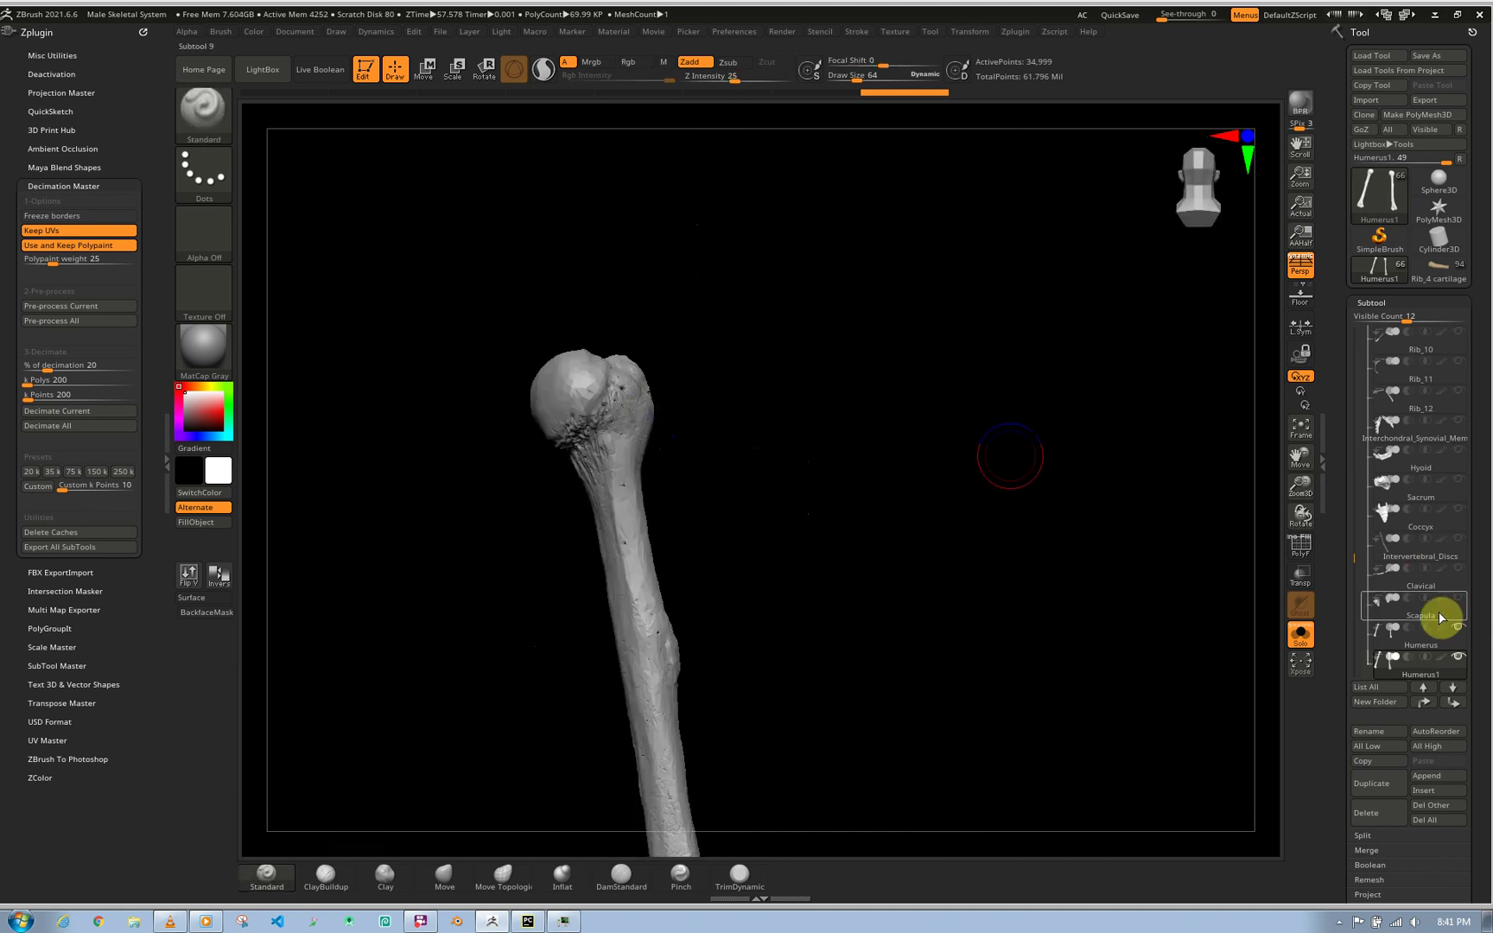
# - Turn Humerus1 polypaint back on and set Multi Map Exporter to Texture from Polypaint instead of Ambient Occlusion
pyautogui.click(1441, 660)
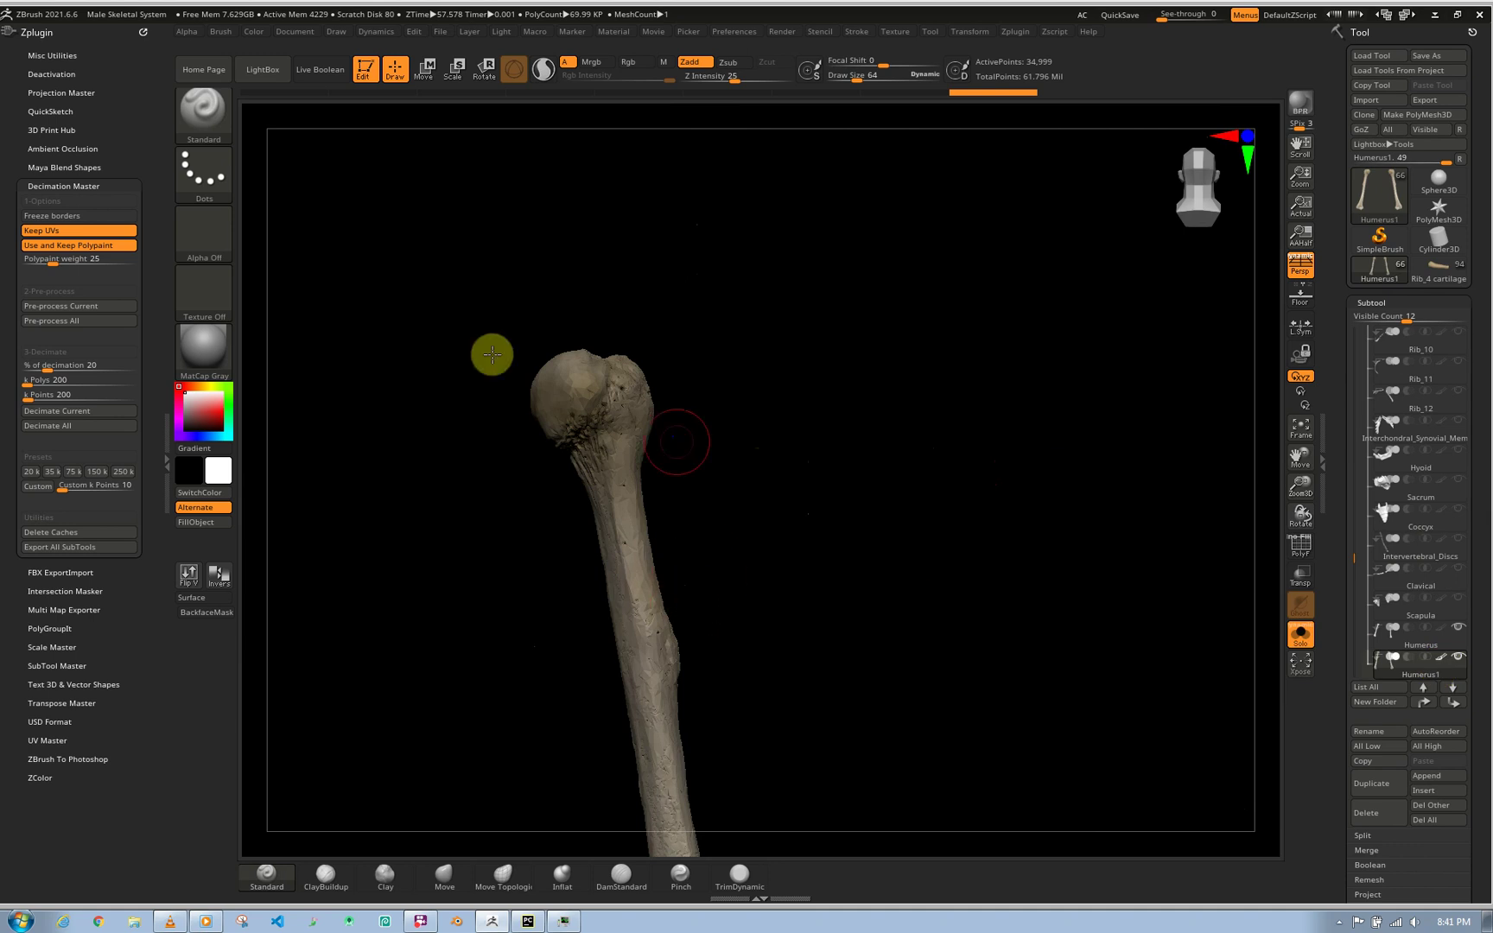
pyautogui.click(93, 608)
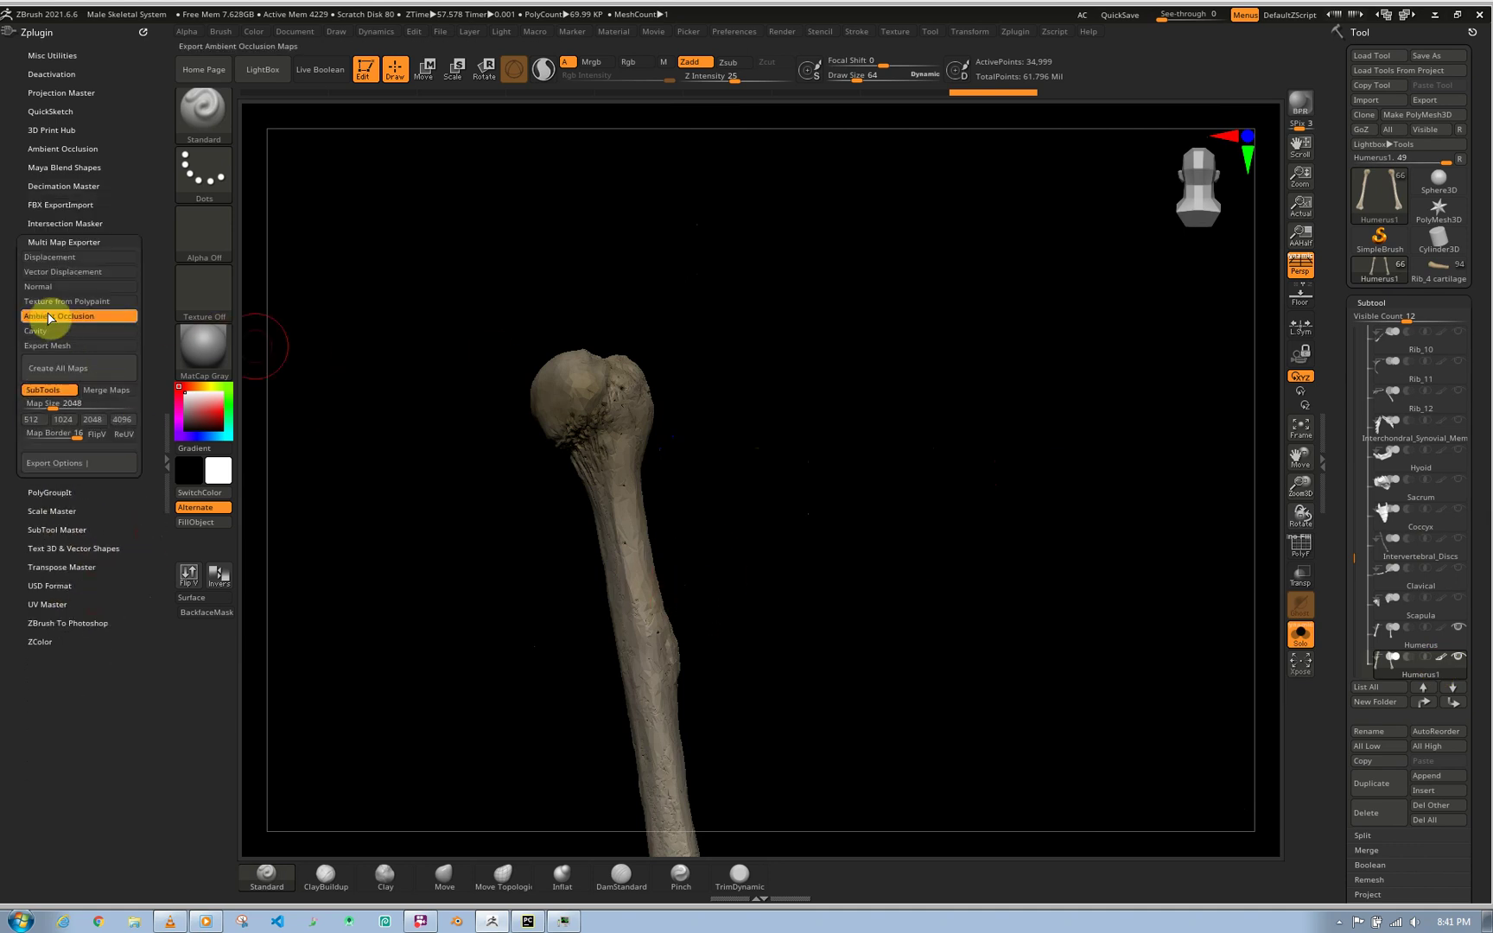
pyautogui.click(56, 316)
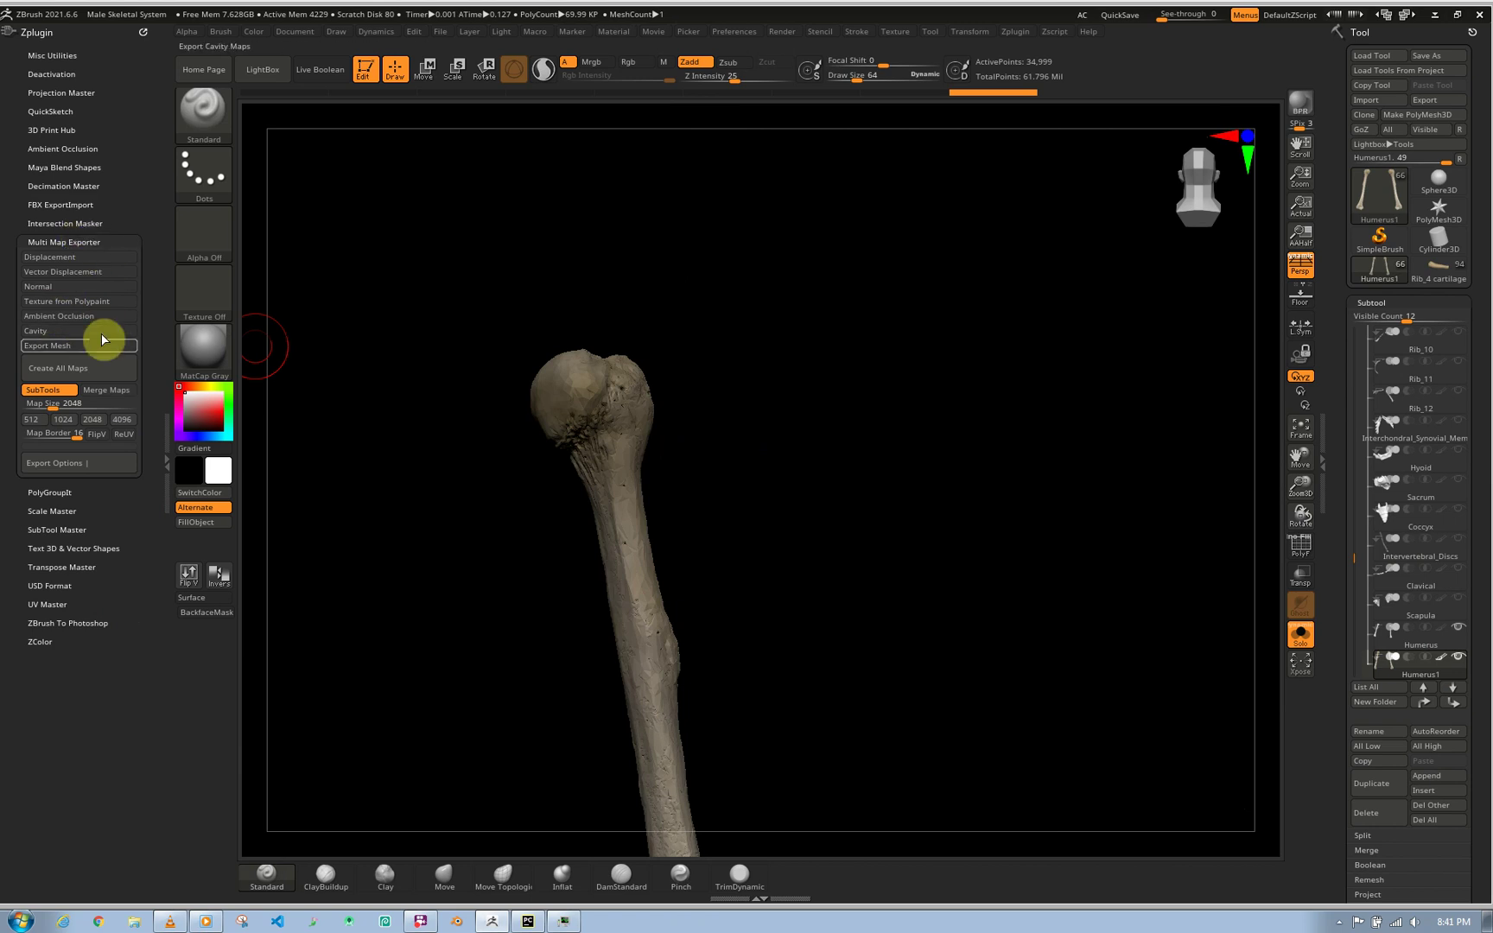
pyautogui.click(90, 304)
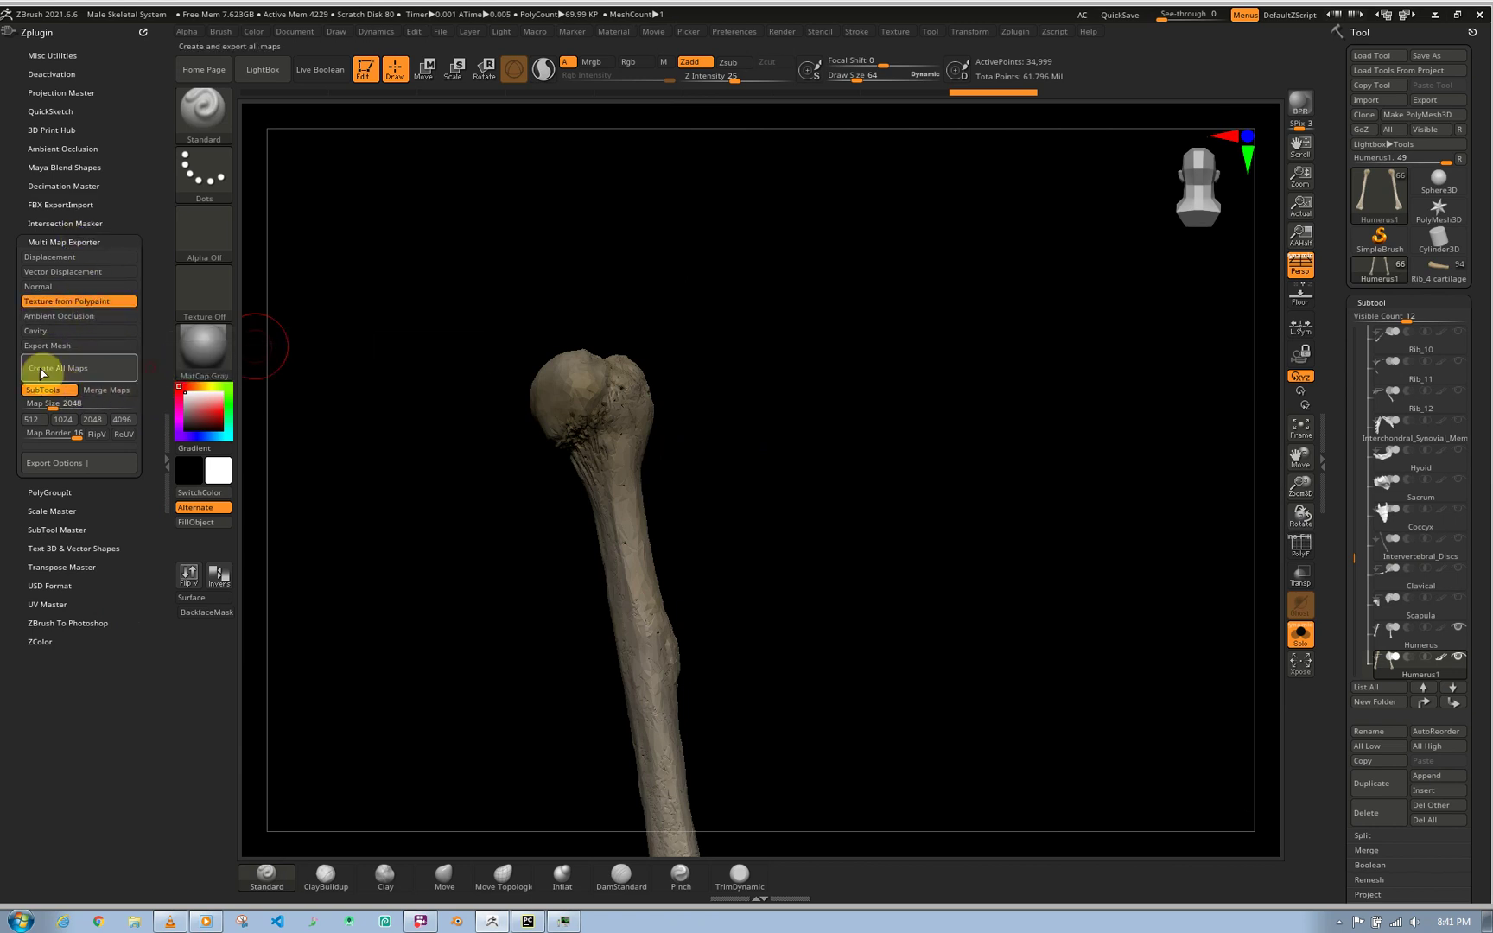
pyautogui.moveTo(518, 436)
pyautogui.mouseDown()
pyautogui.moveTo(450, 423)
pyautogui.moveTo(583, 393)
pyautogui.moveTo(543, 367)
pyautogui.moveTo(707, 426)
pyautogui.moveTo(667, 393)
pyautogui.moveTo(622, 389)
pyautogui.moveTo(636, 523)
pyautogui.moveTo(638, 477)
pyautogui.moveTo(674, 479)
pyautogui.moveTo(657, 518)
pyautogui.mouseUp()
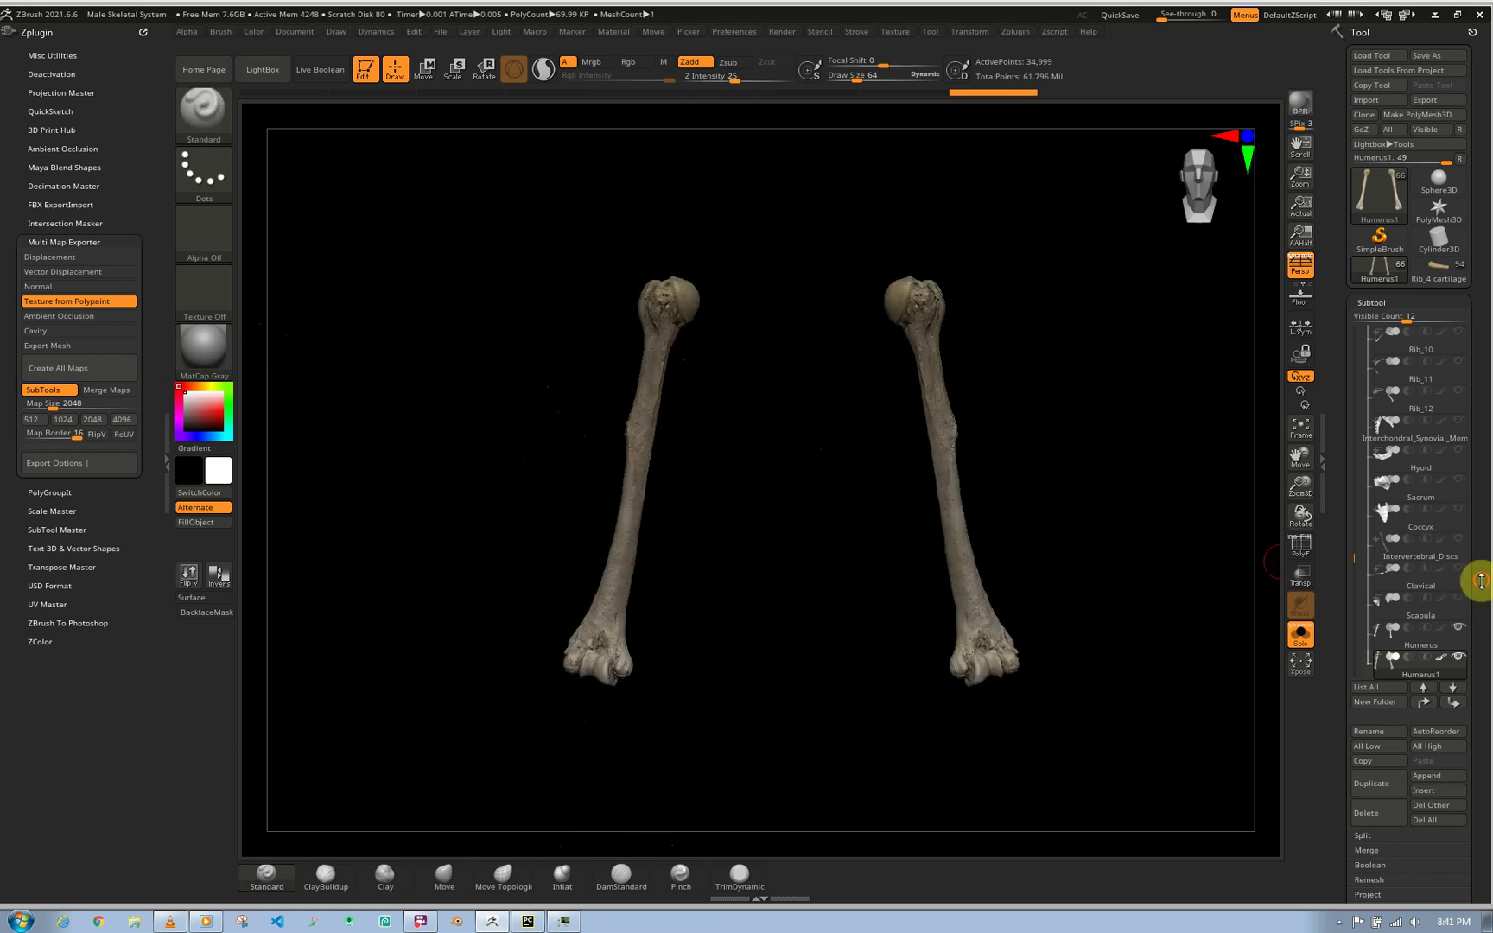
# - Turn the bones to front view and apply Morph UV to unfold them into flat UV islands
pyautogui.moveTo(1478, 648)
pyautogui.mouseDown()
pyautogui.moveTo(1476, 627)
pyautogui.moveTo(1480, 640)
pyautogui.mouseUp()
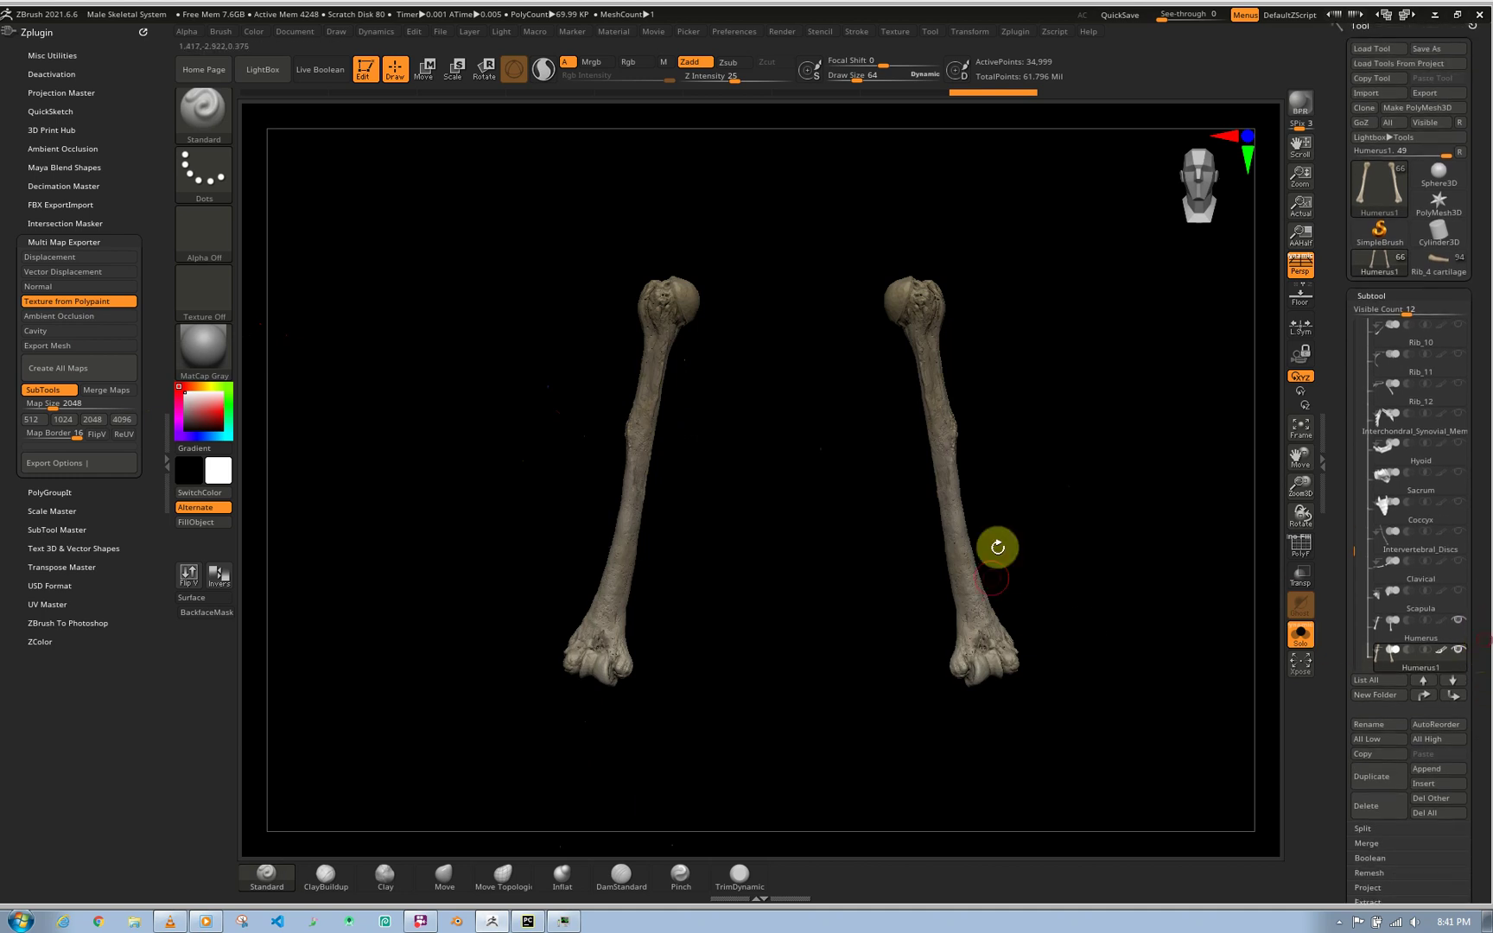
pyautogui.moveTo(950, 415); pyautogui.dragTo(928, 402, button='right')
pyautogui.scroll(-10, 1483, 627)
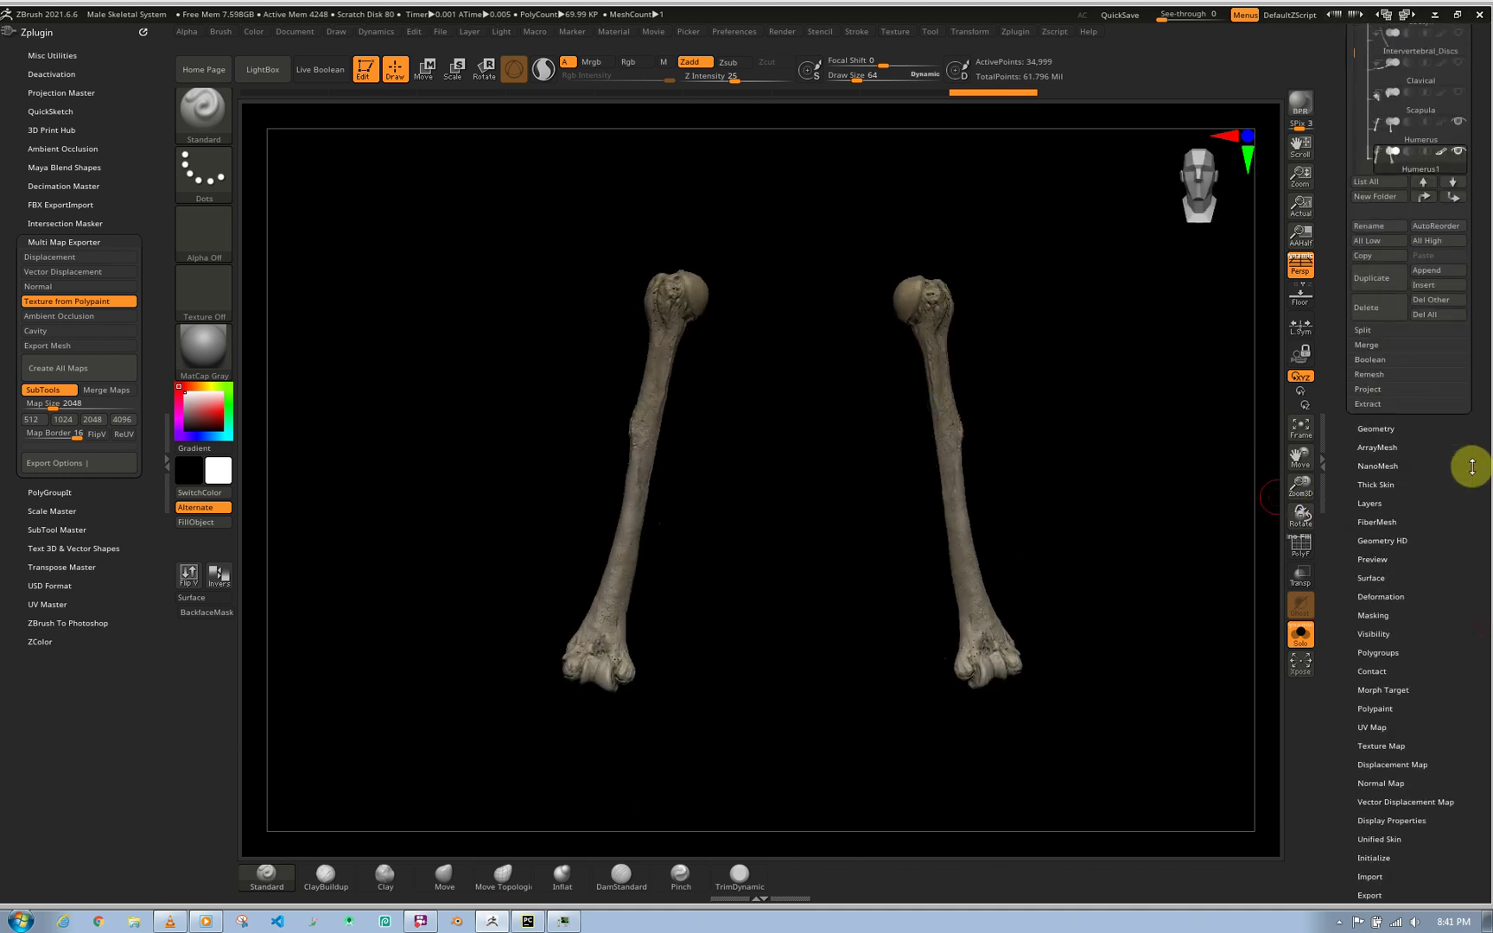
pyautogui.click(1373, 520)
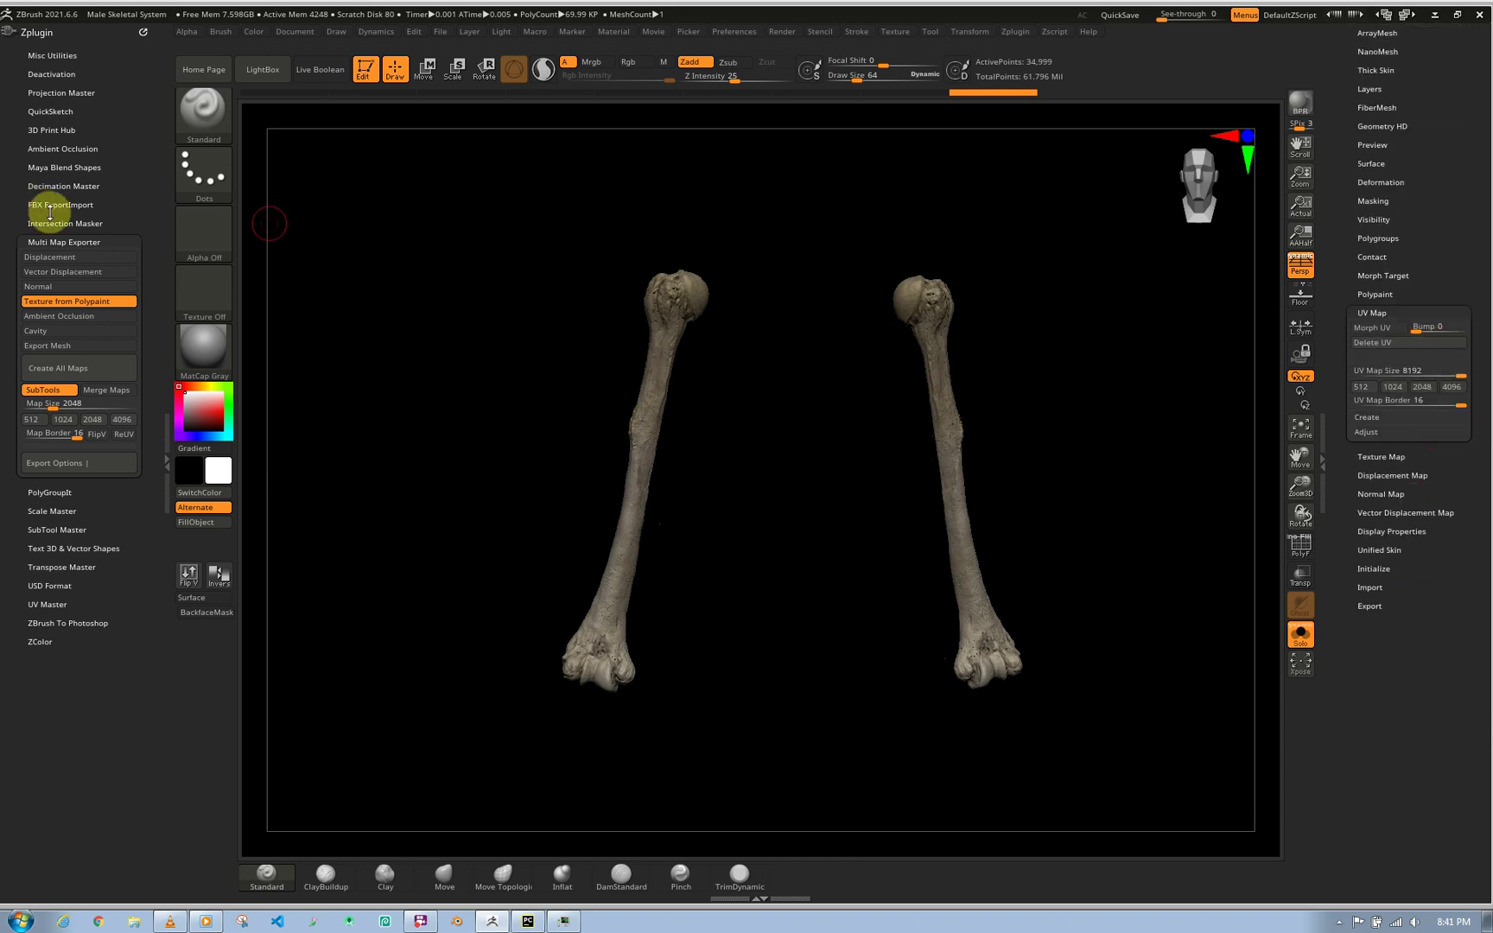
pyautogui.click(89, 185)
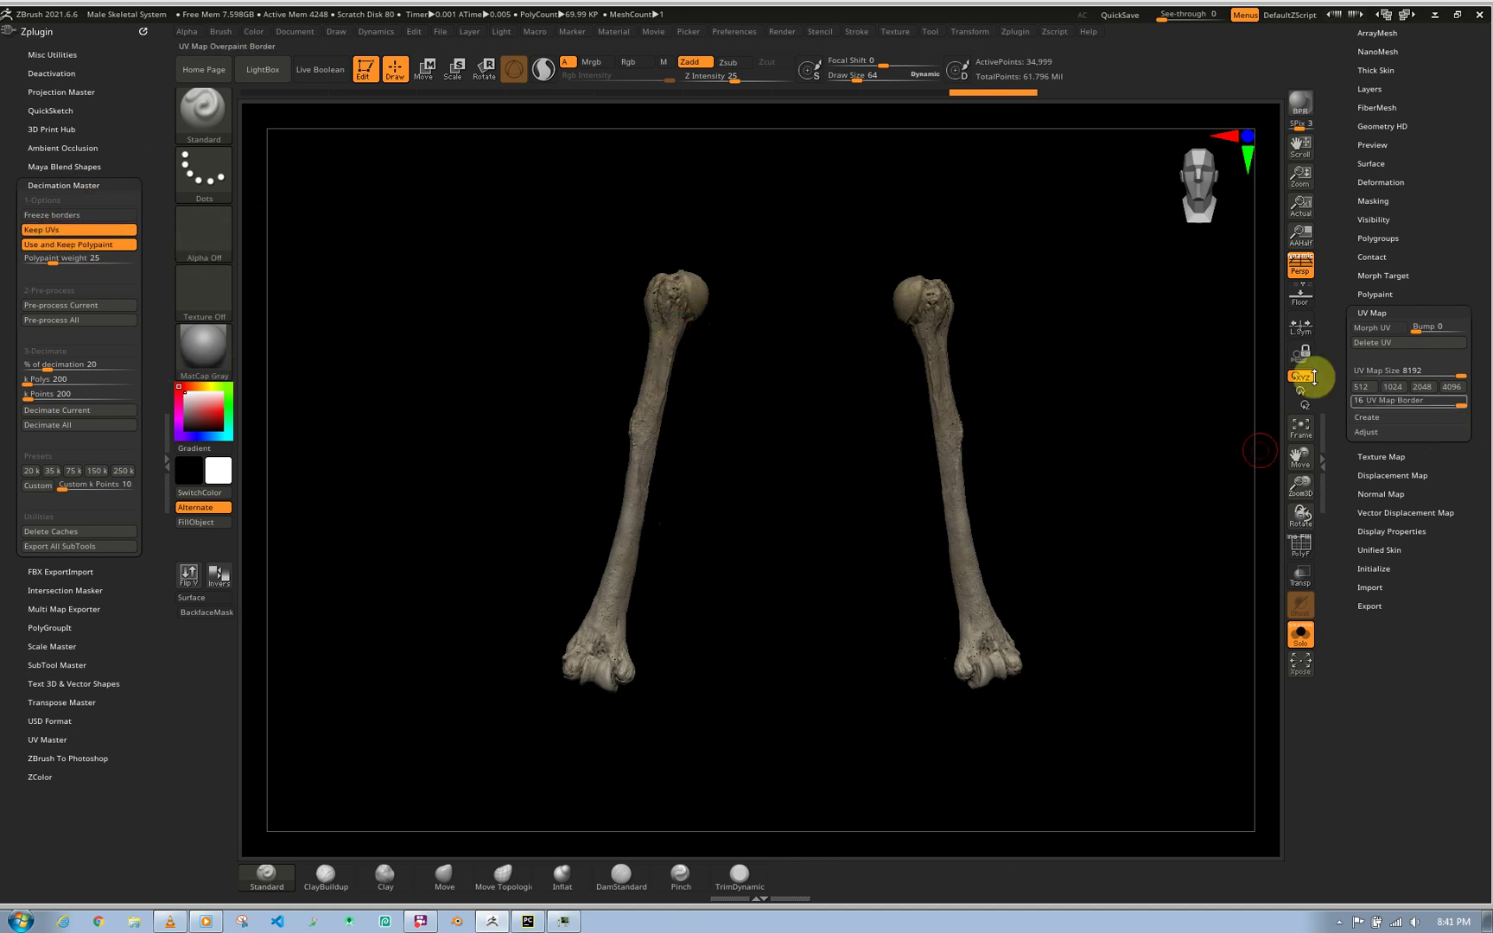
pyautogui.click(1379, 328)
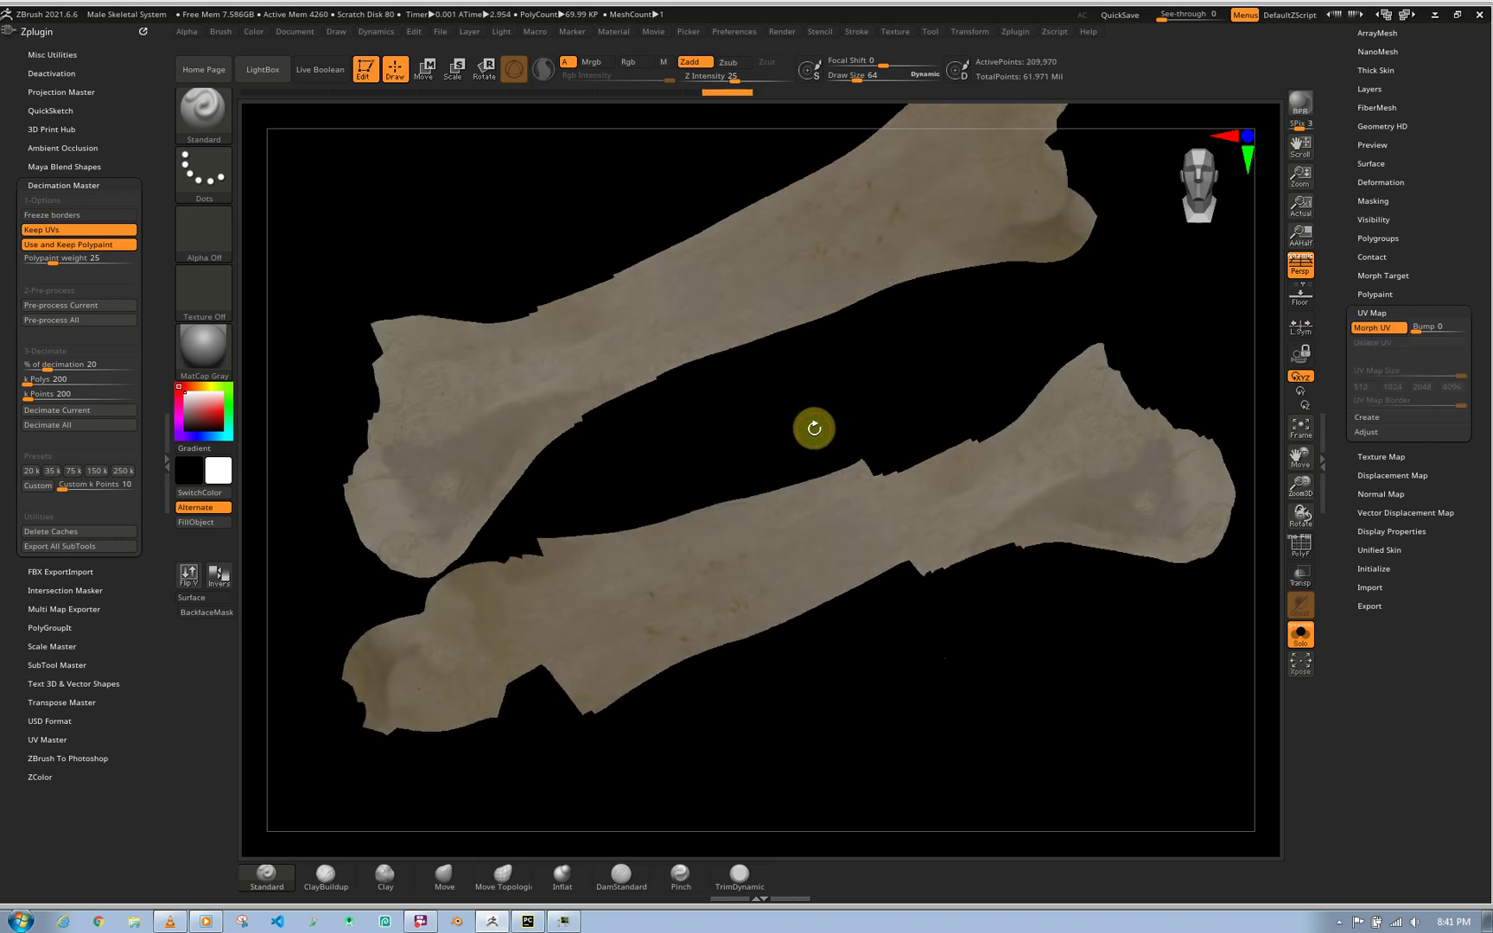
# - Turn off Morph UV and the wireframe so both humeri regain 3-D shape, then orbit them
pyautogui.hotkey('shift', 'f')
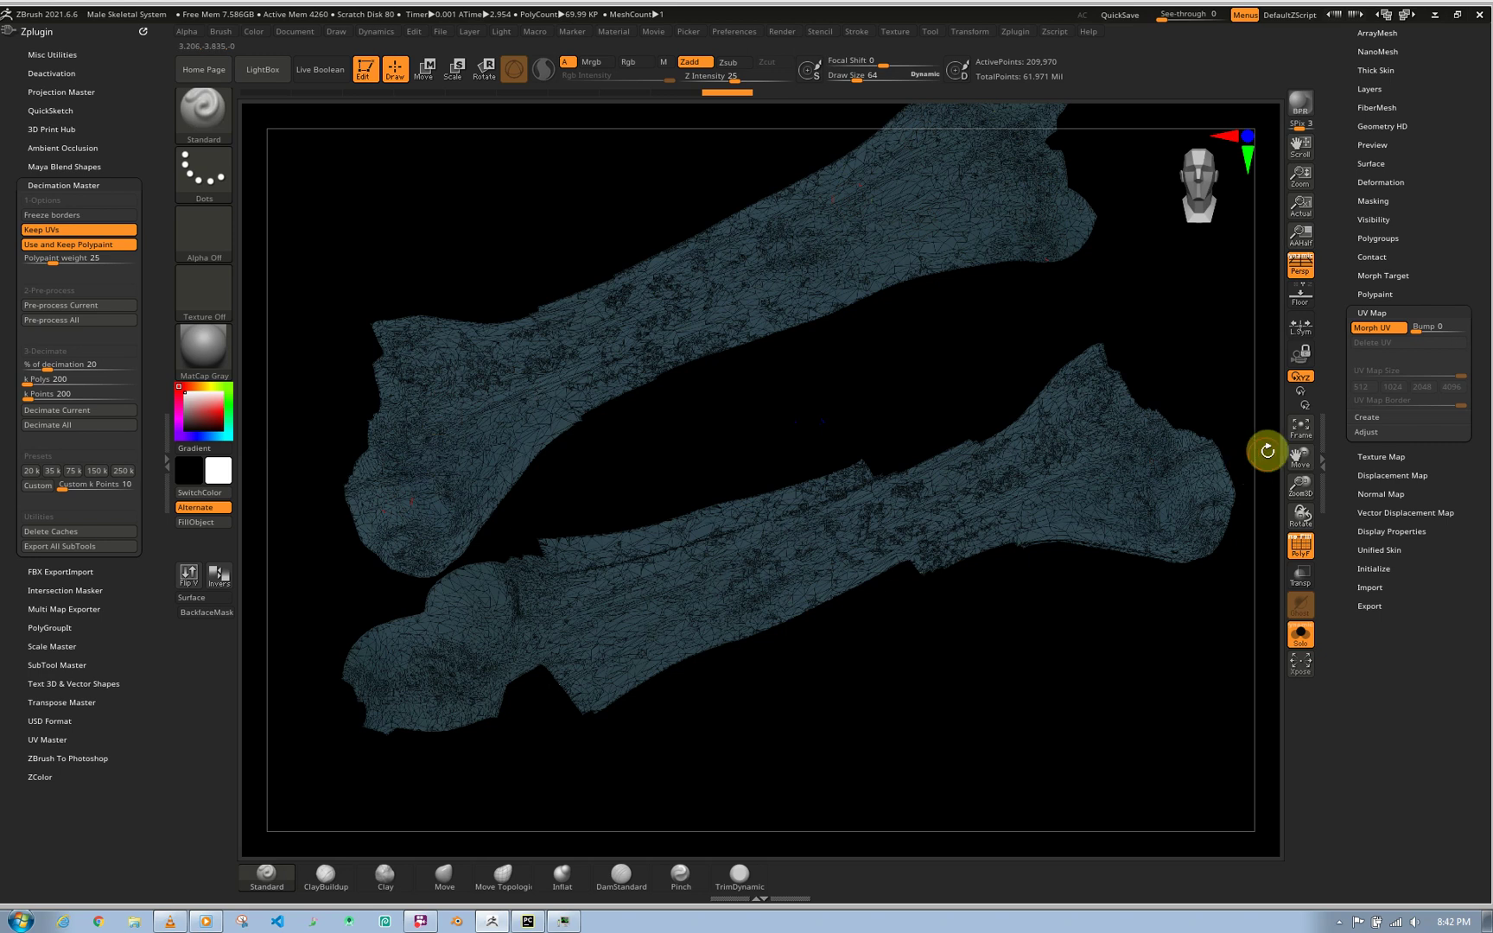
pyautogui.click(1379, 335)
pyautogui.click(1379, 328)
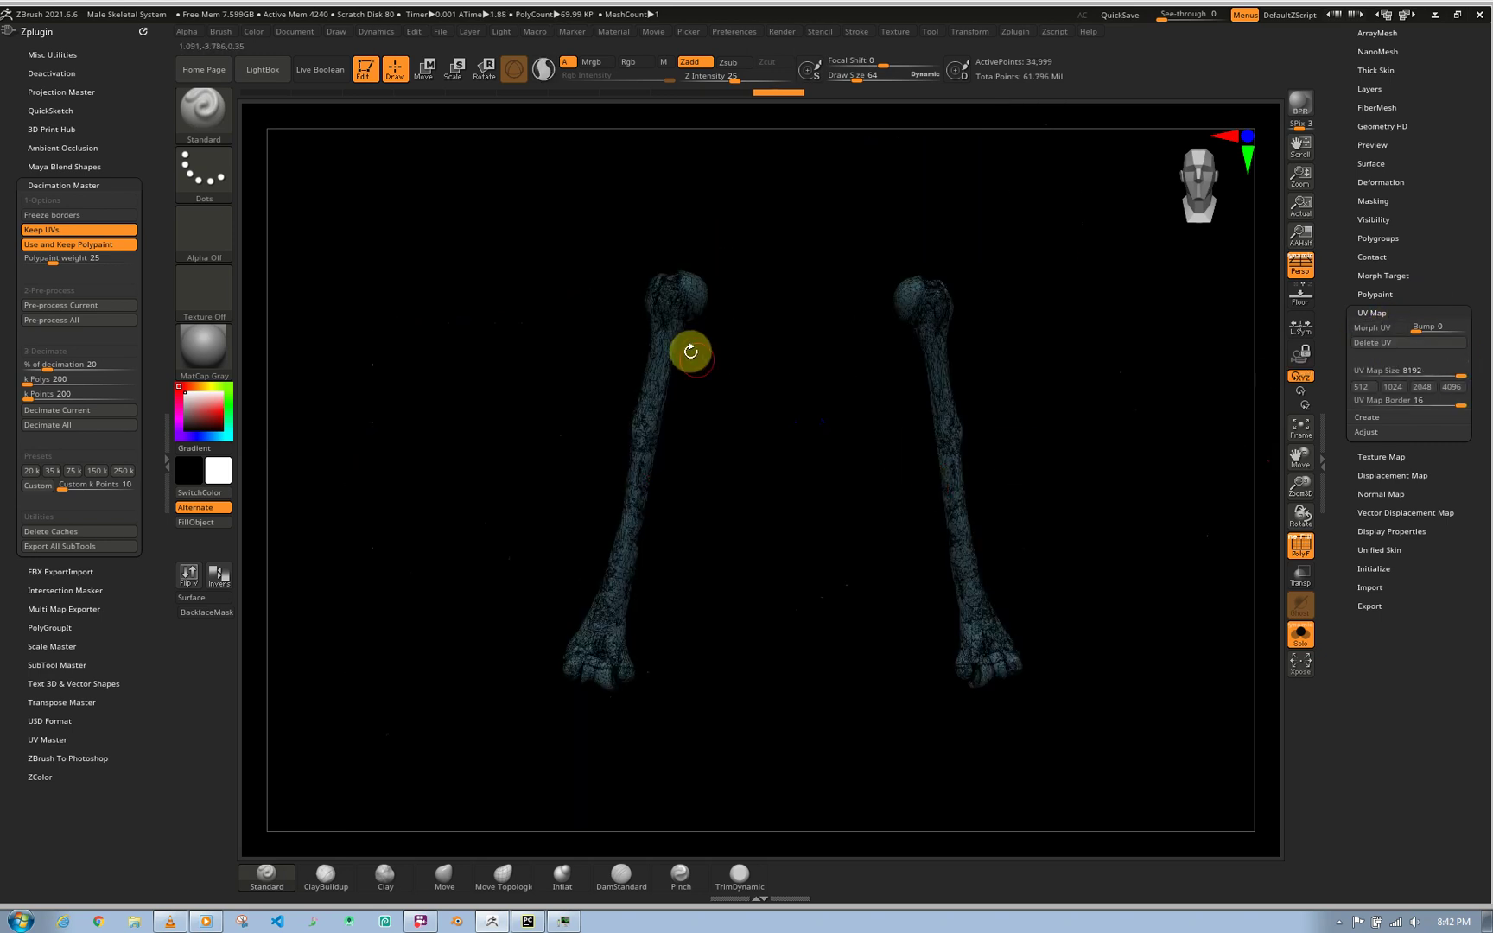
pyautogui.hotkey('shift', 'f')
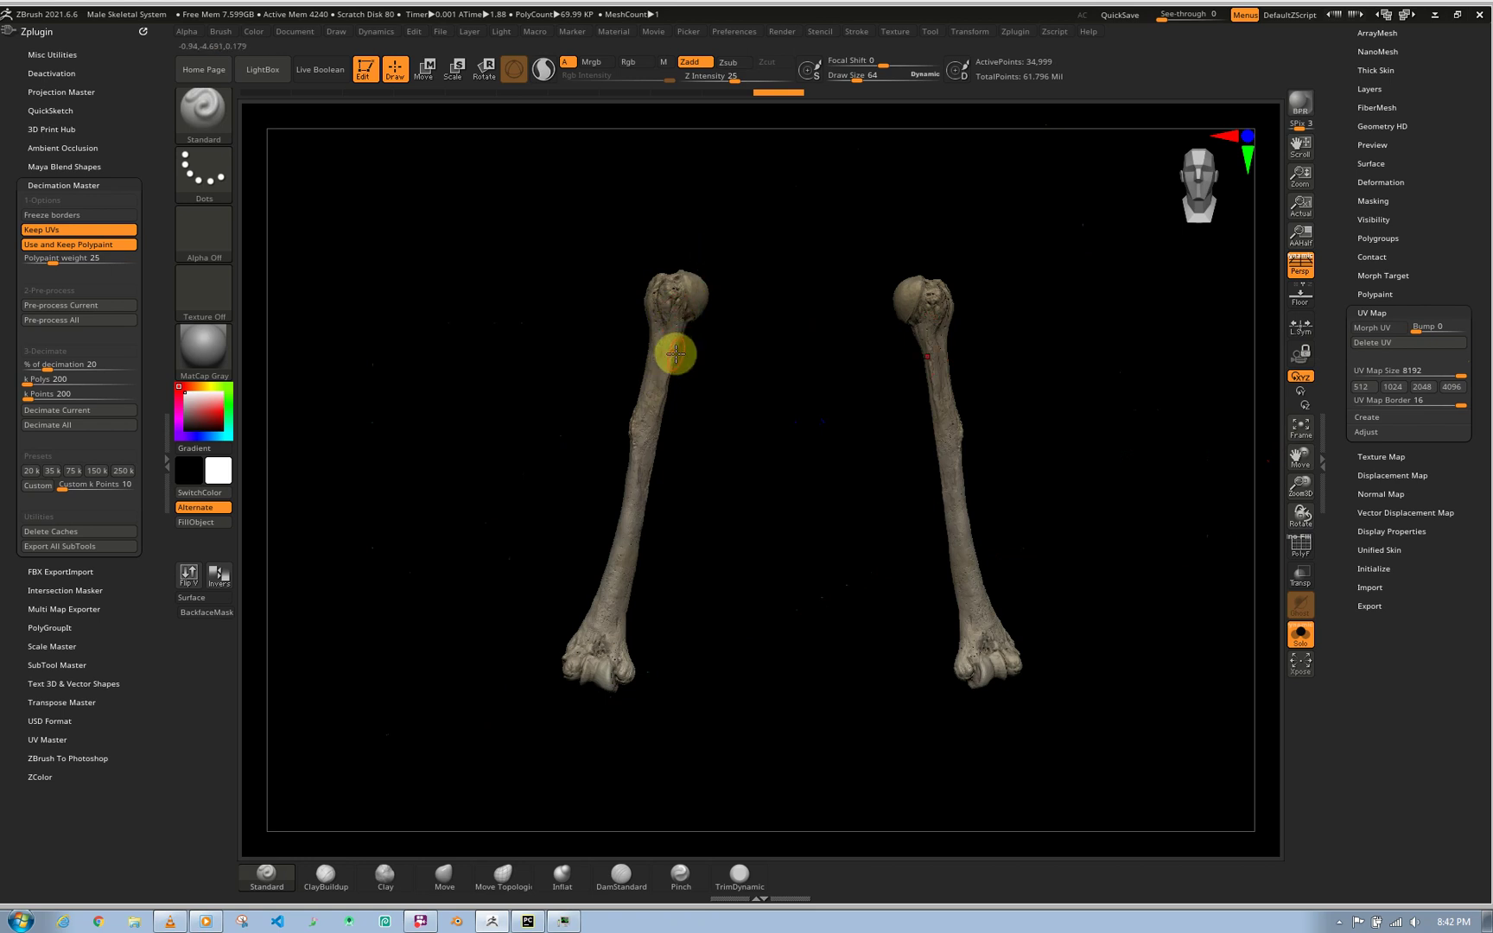
pyautogui.moveTo(673, 311); pyautogui.dragTo(815, 343, button='right')
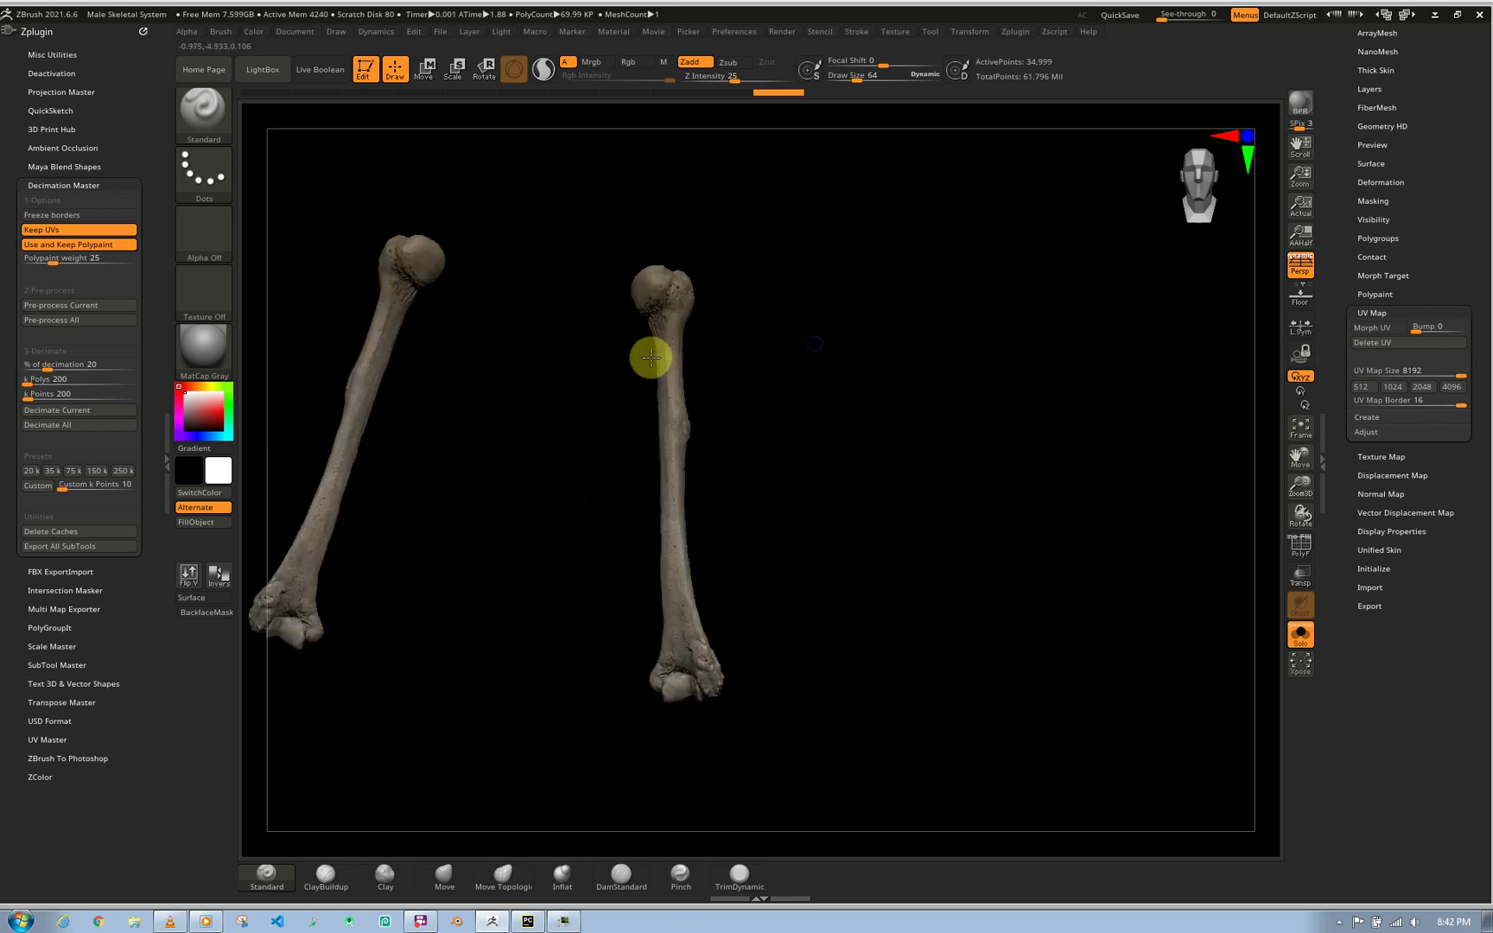
pyautogui.moveTo(651, 357); pyautogui.dragTo(707, 412, button='right')
pyautogui.moveTo(791, 686); pyautogui.dragTo(924, 705, button='right')
pyautogui.moveTo(886, 529); pyautogui.dragTo(922, 437, button='right')
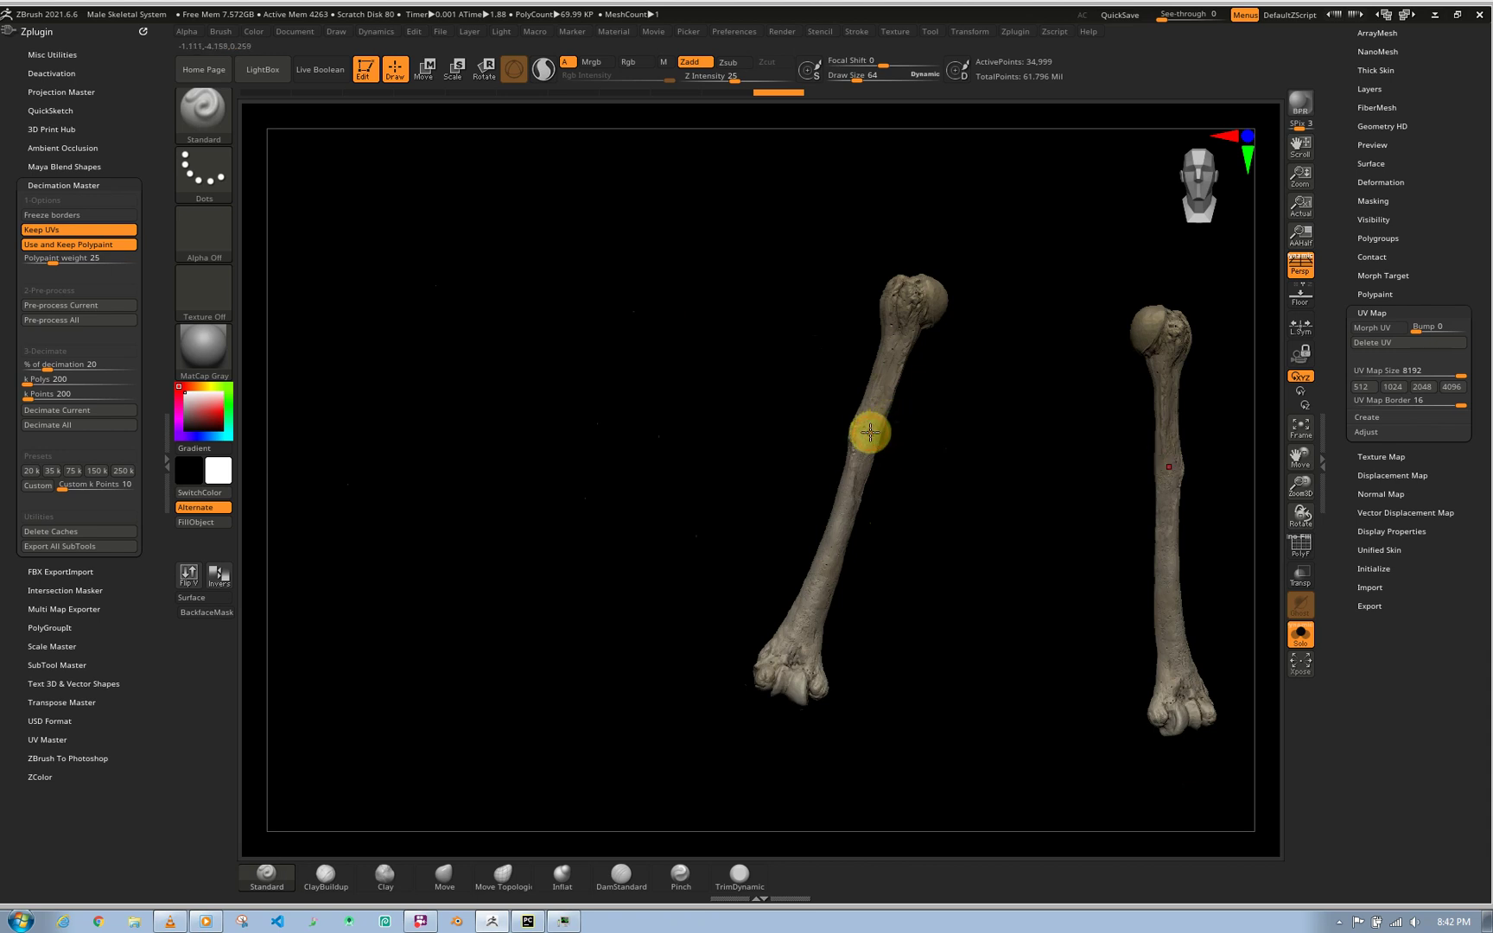
pyautogui.moveTo(869, 432)
pyautogui.mouseDown(button='right')
pyautogui.moveTo(633, 400)
pyautogui.moveTo(989, 477)
pyautogui.moveTo(1013, 466)
pyautogui.moveTo(956, 470)
pyautogui.mouseUp(button='right')
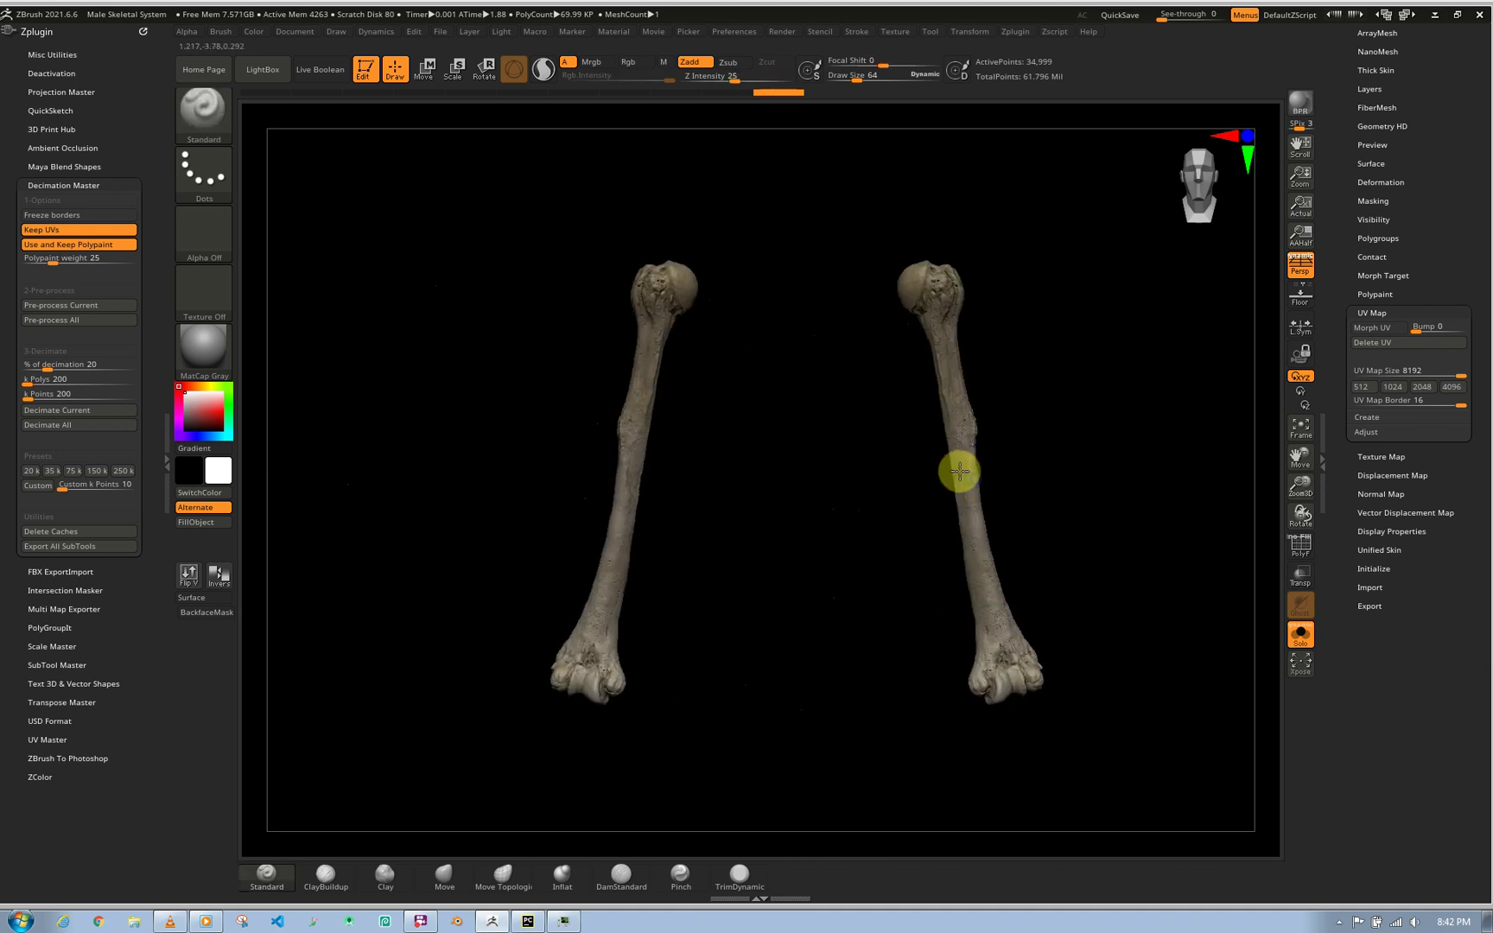
# - Close the UV Map panel, frame both bones to fill the view, and show the Subtool list
pyautogui.click(1419, 314)
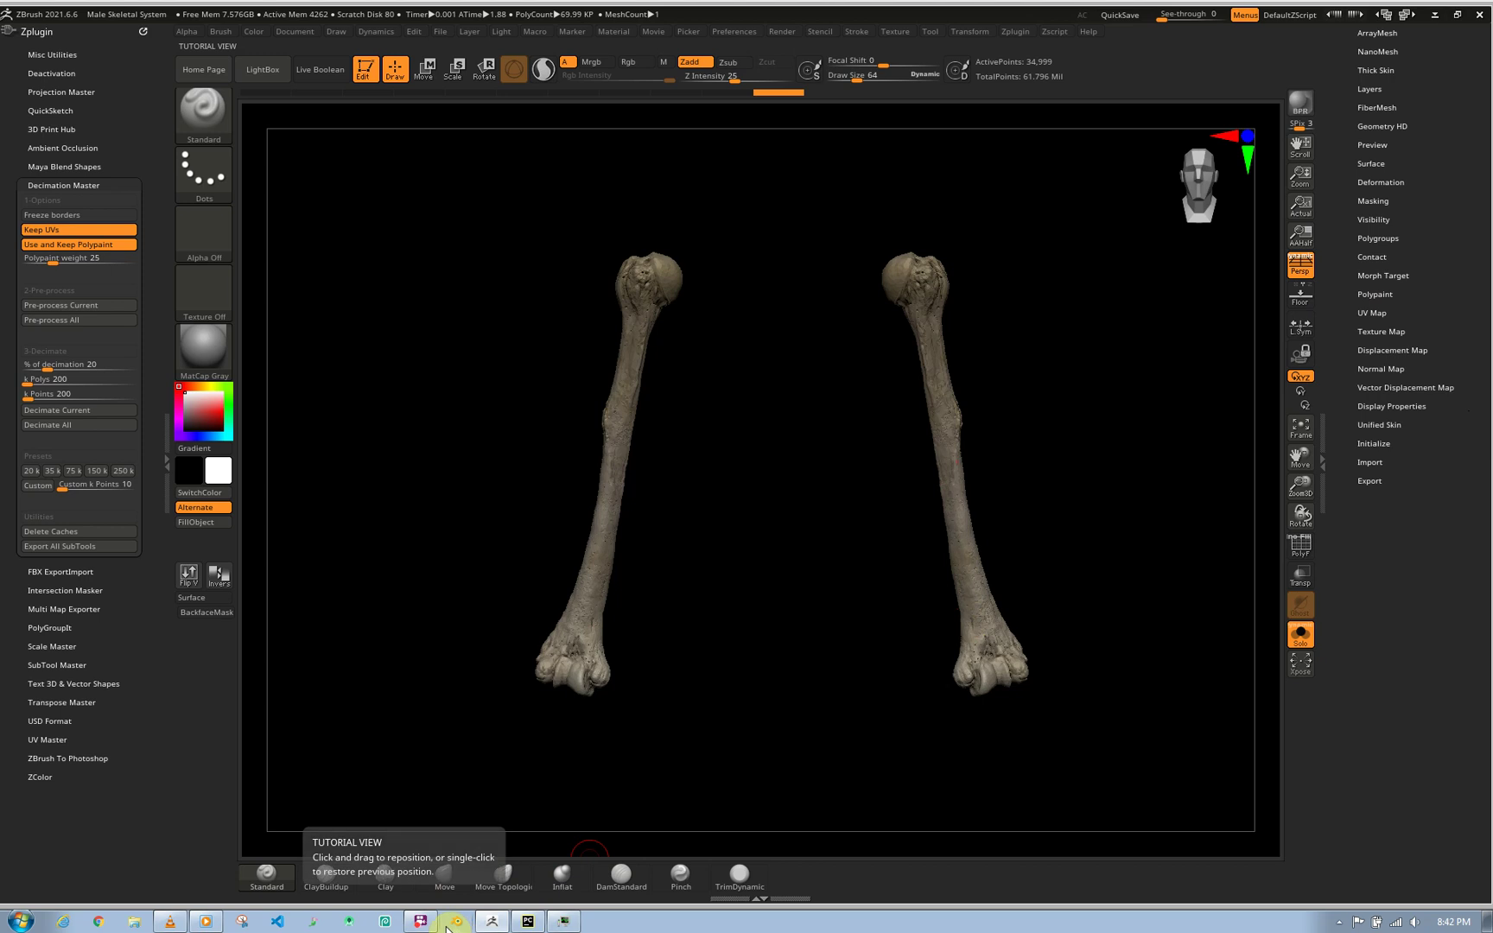
pyautogui.click(420, 925)
pyautogui.click(738, 488)
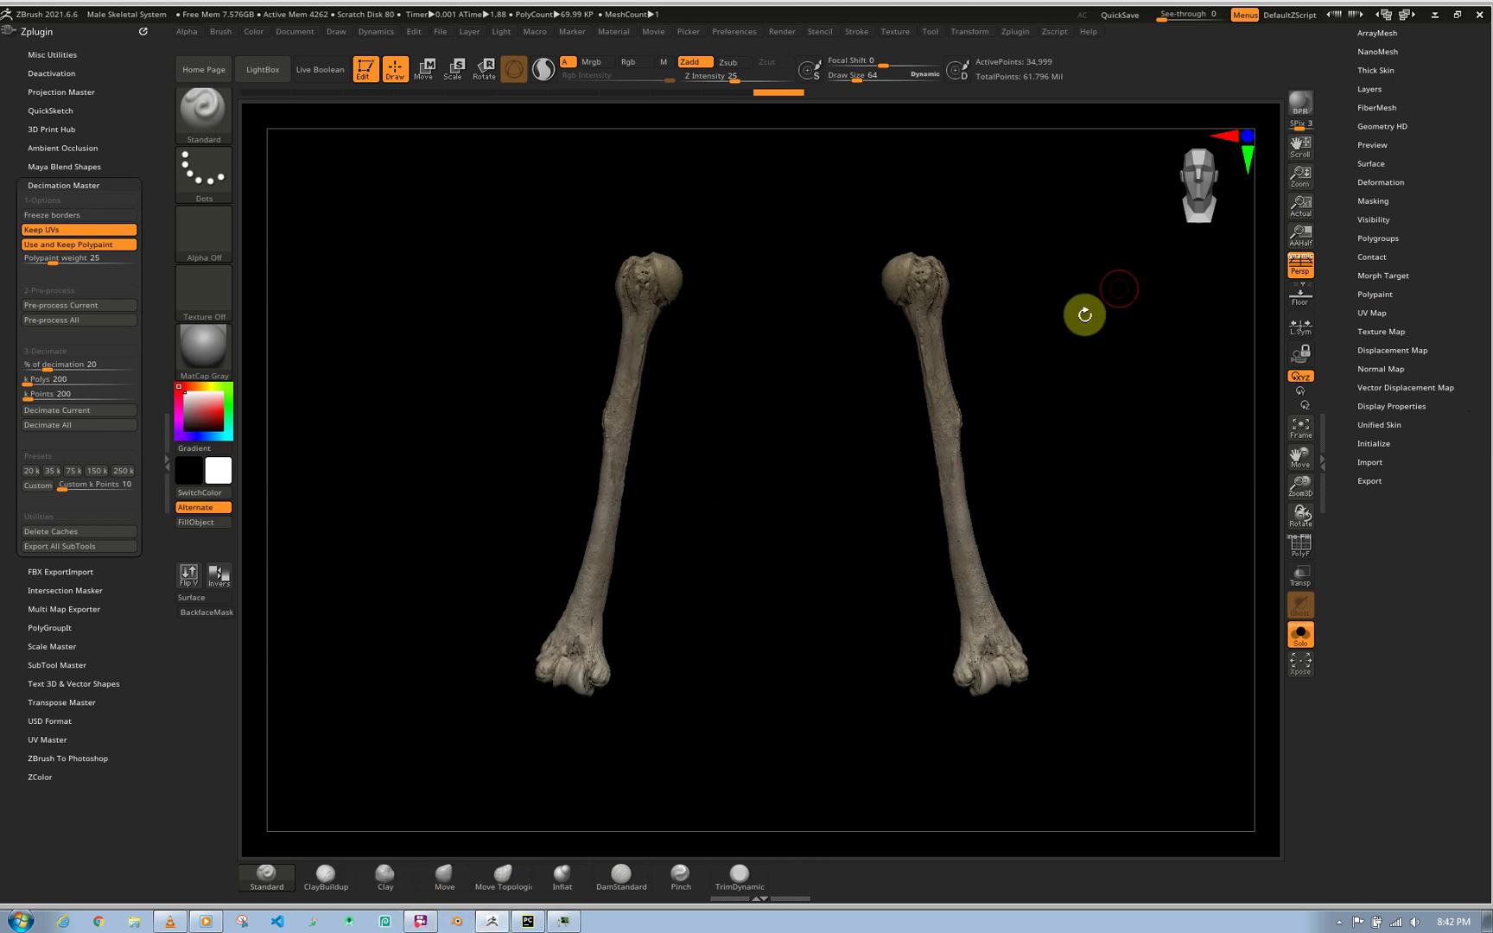
pyautogui.press('f')
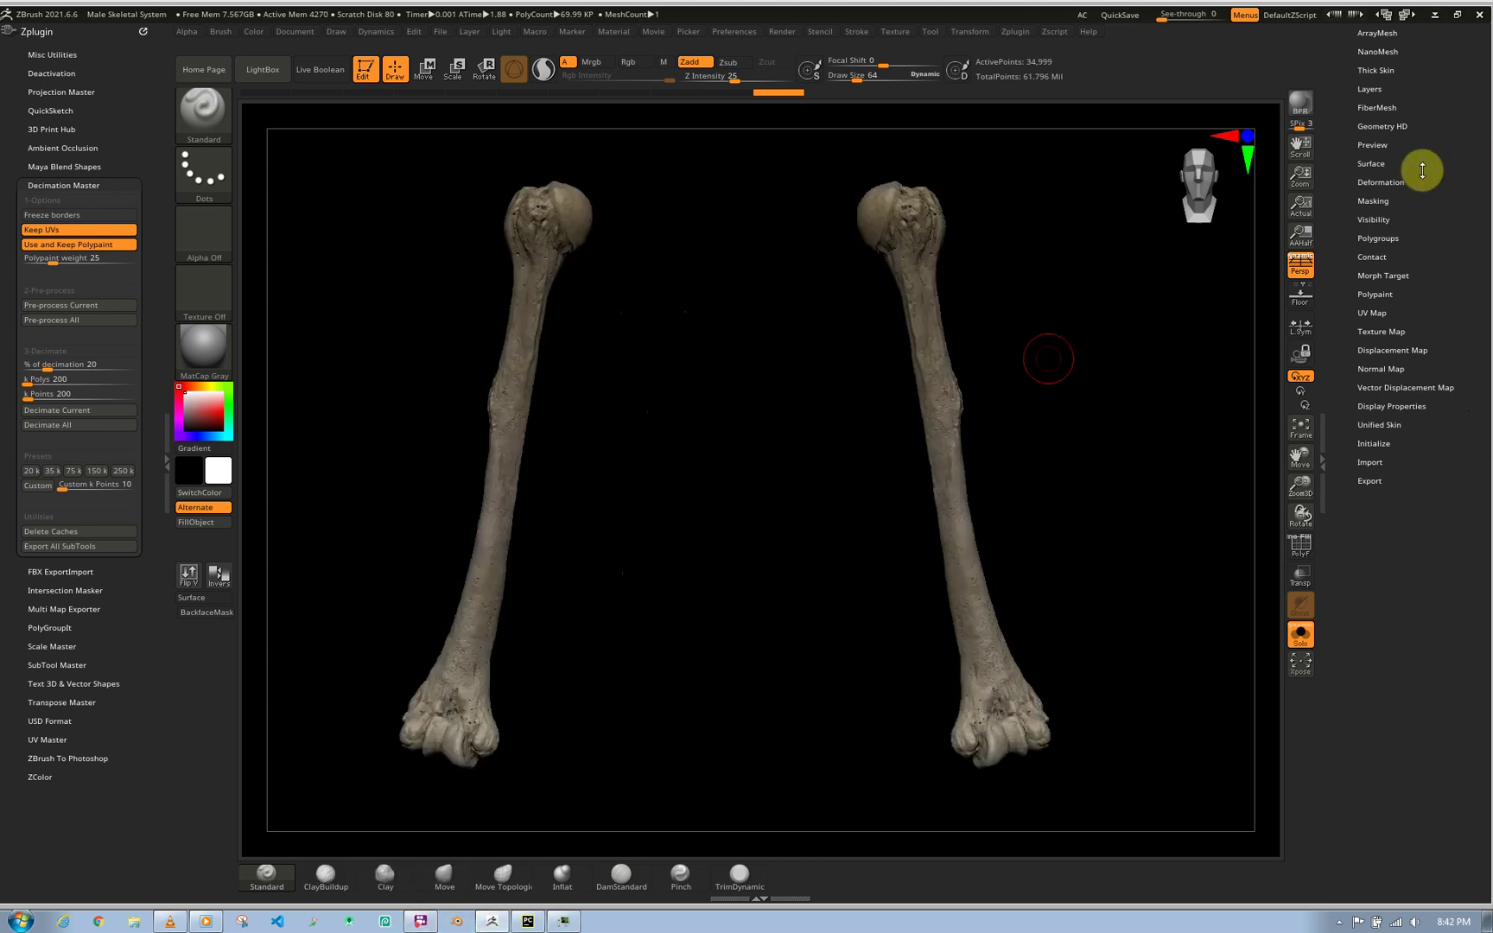
pyautogui.scroll(3, 1423, 344)
pyautogui.click(1404, 298)
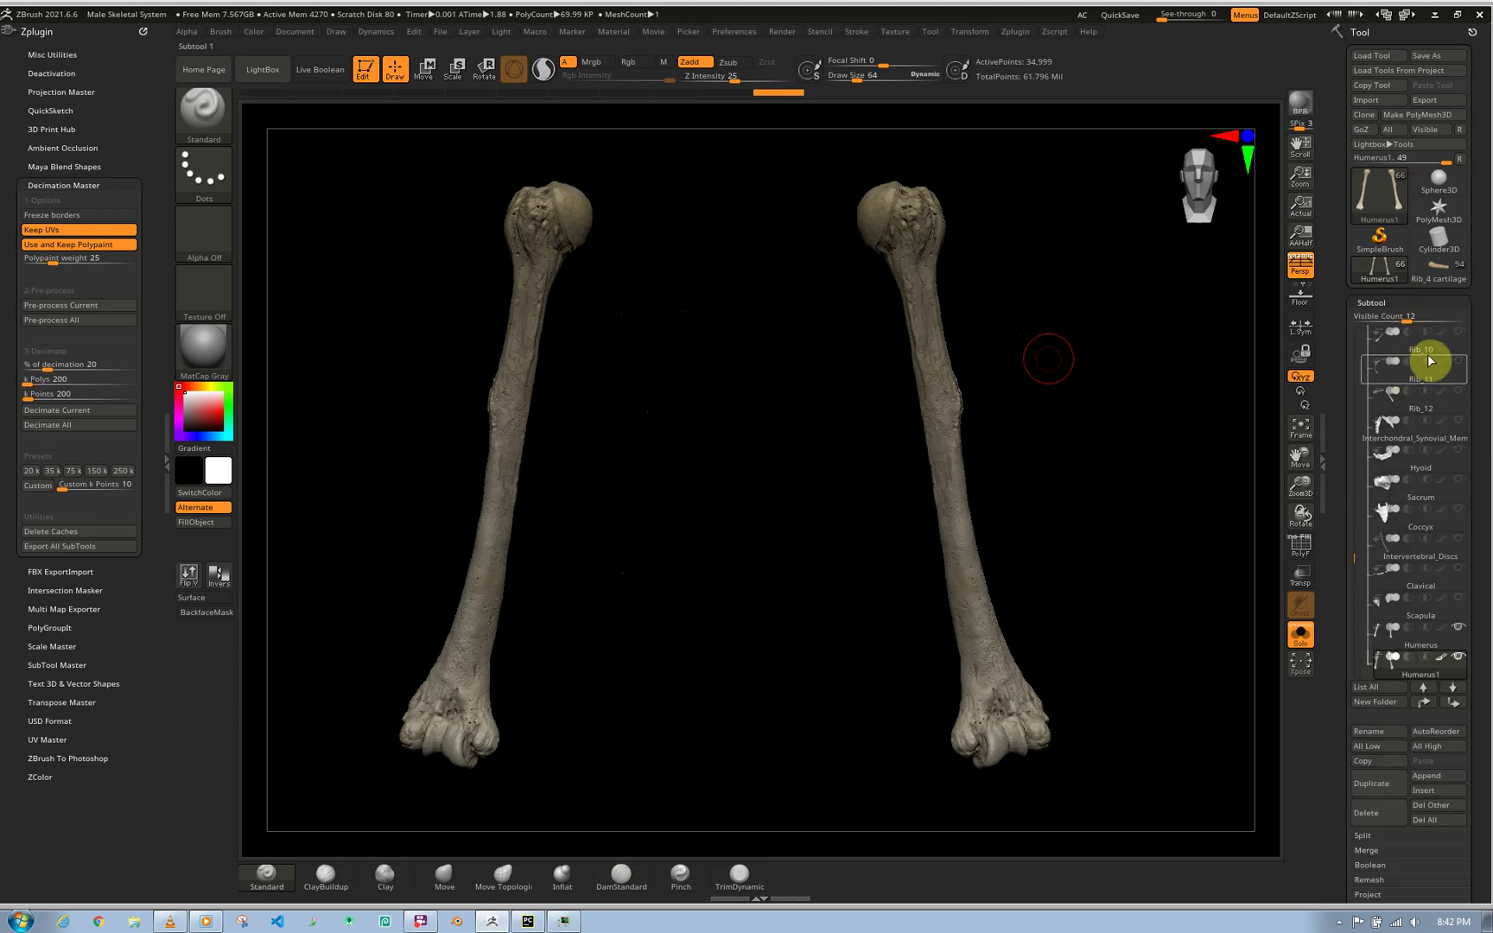
pyautogui.moveTo(1351, 556); pyautogui.dragTo(1357, 355)
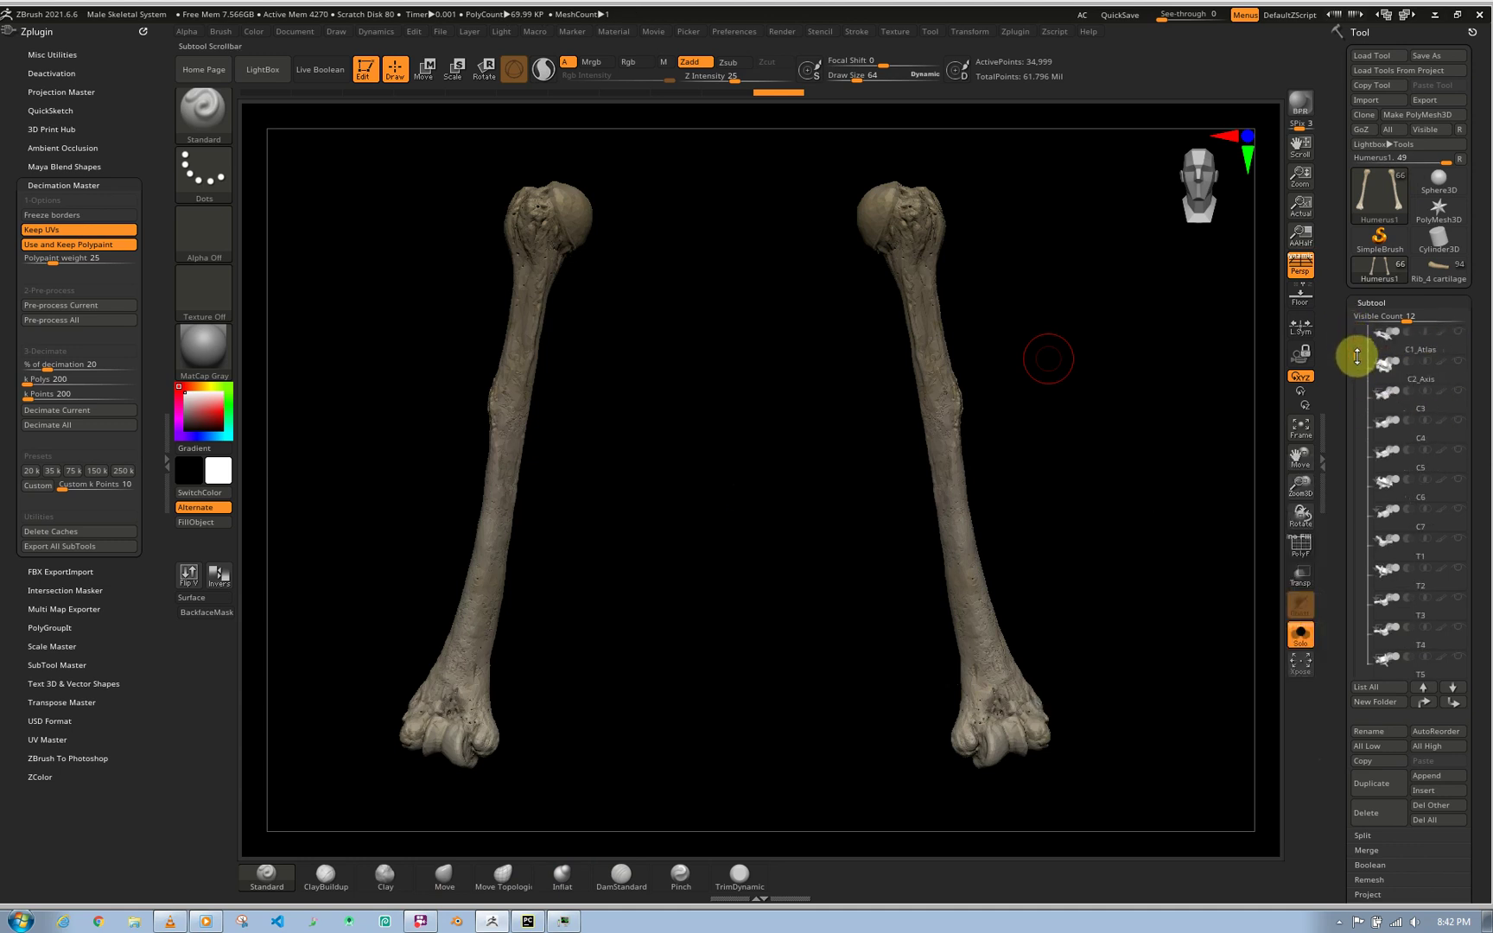
# - Select C1_Atlas, solo and frame it, then duplicate it as C1_Atlas1
pyautogui.click(1432, 352)
pyautogui.keyDown('shift'); pyautogui.click(1458, 334); pyautogui.keyUp('shift')
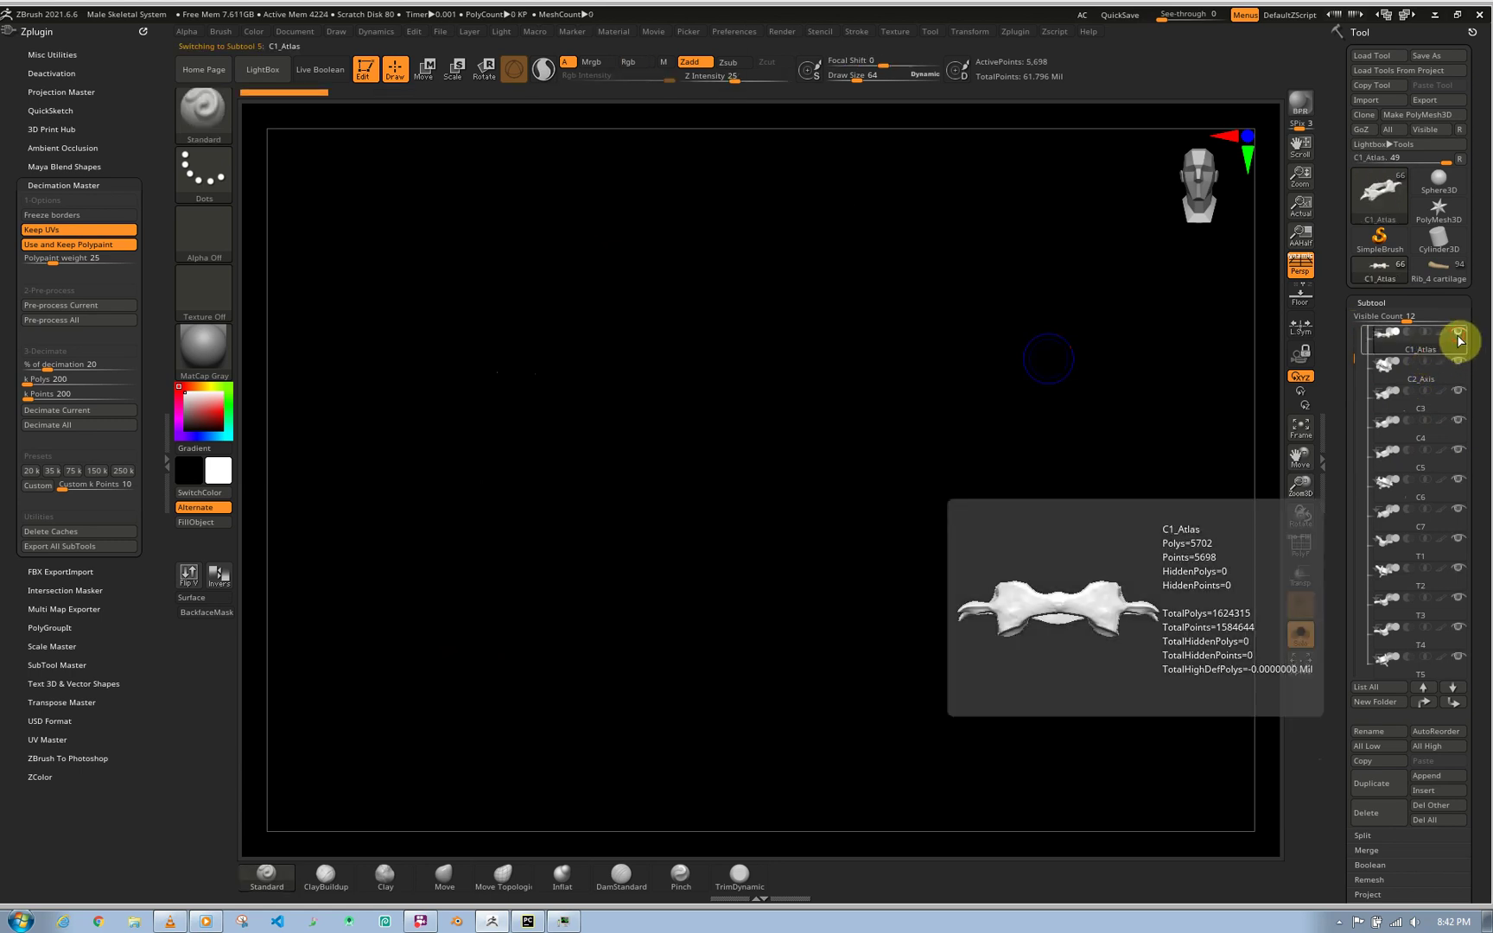
pyautogui.keyDown('shift'); pyautogui.click(1459, 334); pyautogui.keyUp('shift')
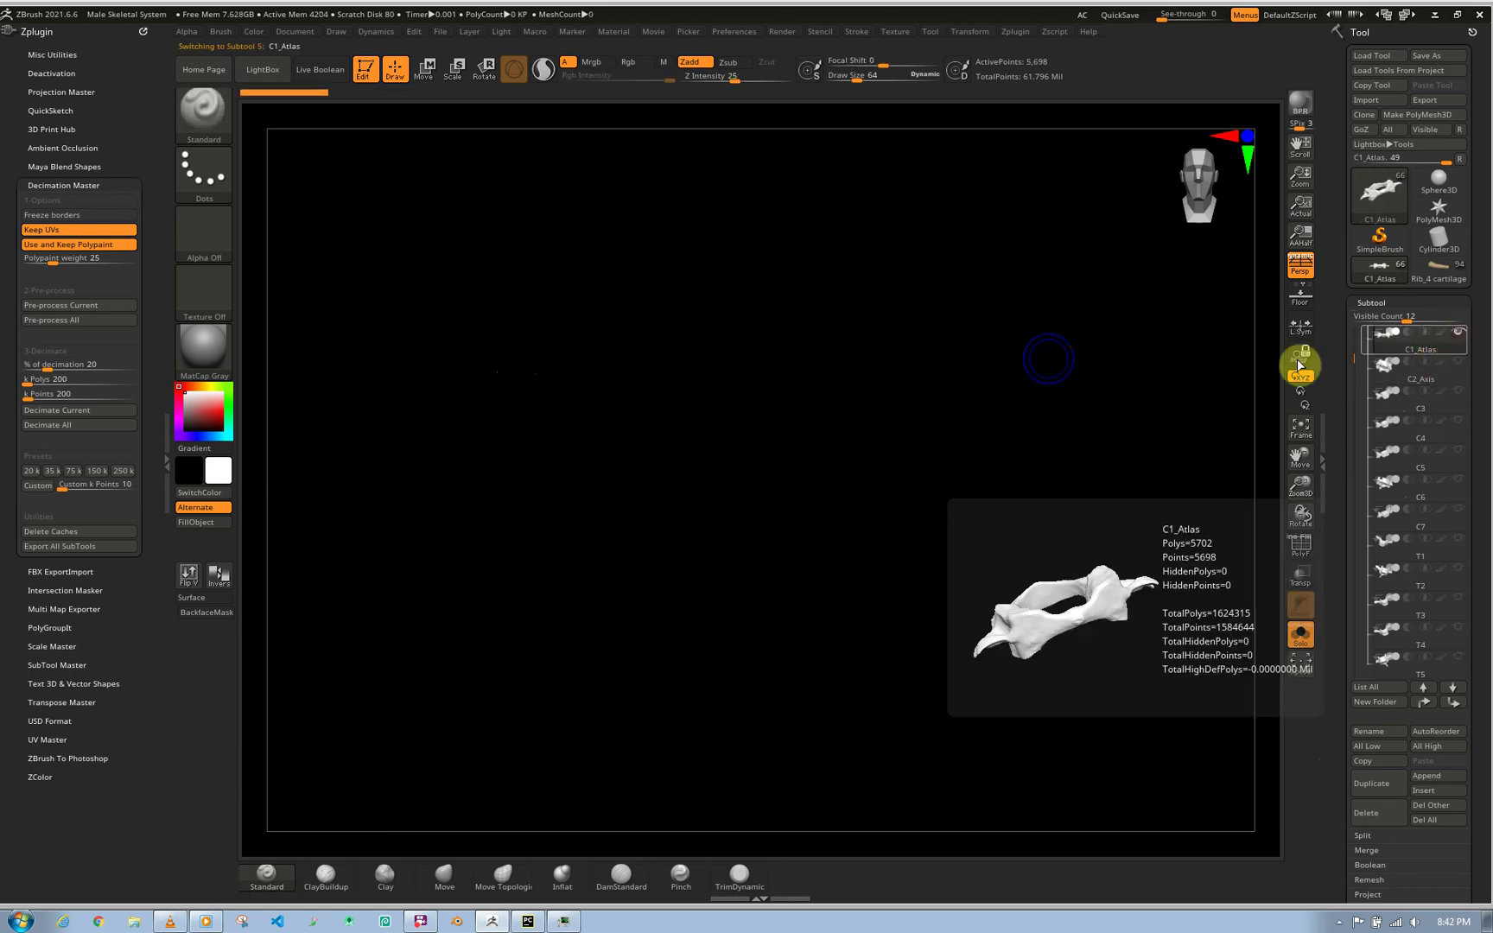
pyautogui.moveTo(762, 431); pyautogui.dragTo(876, 493)
pyautogui.press('f')
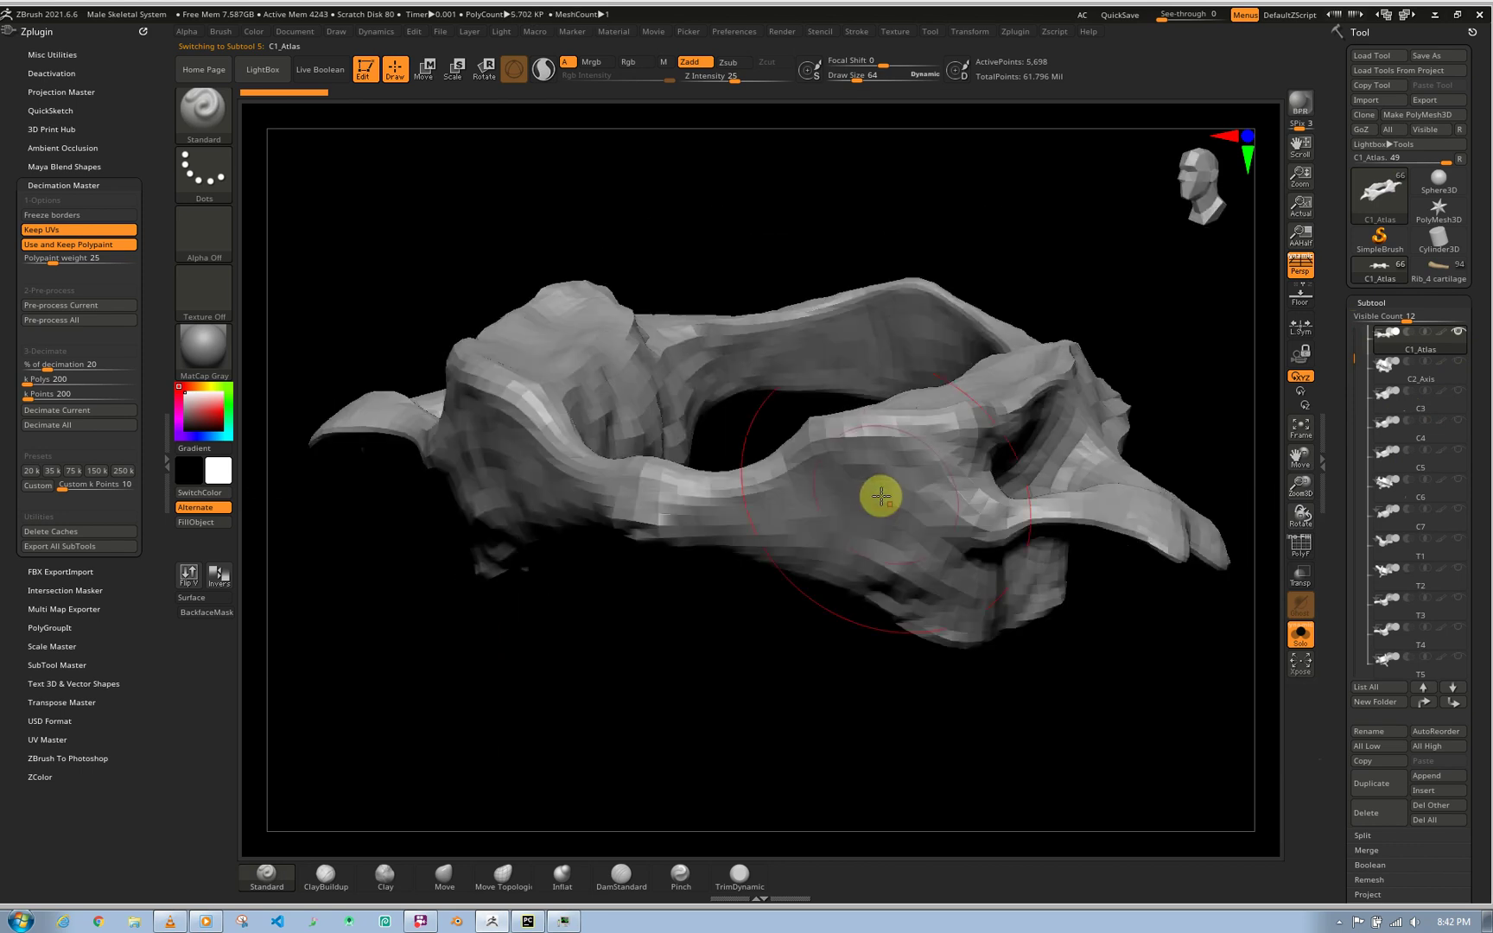
pyautogui.click(1426, 367)
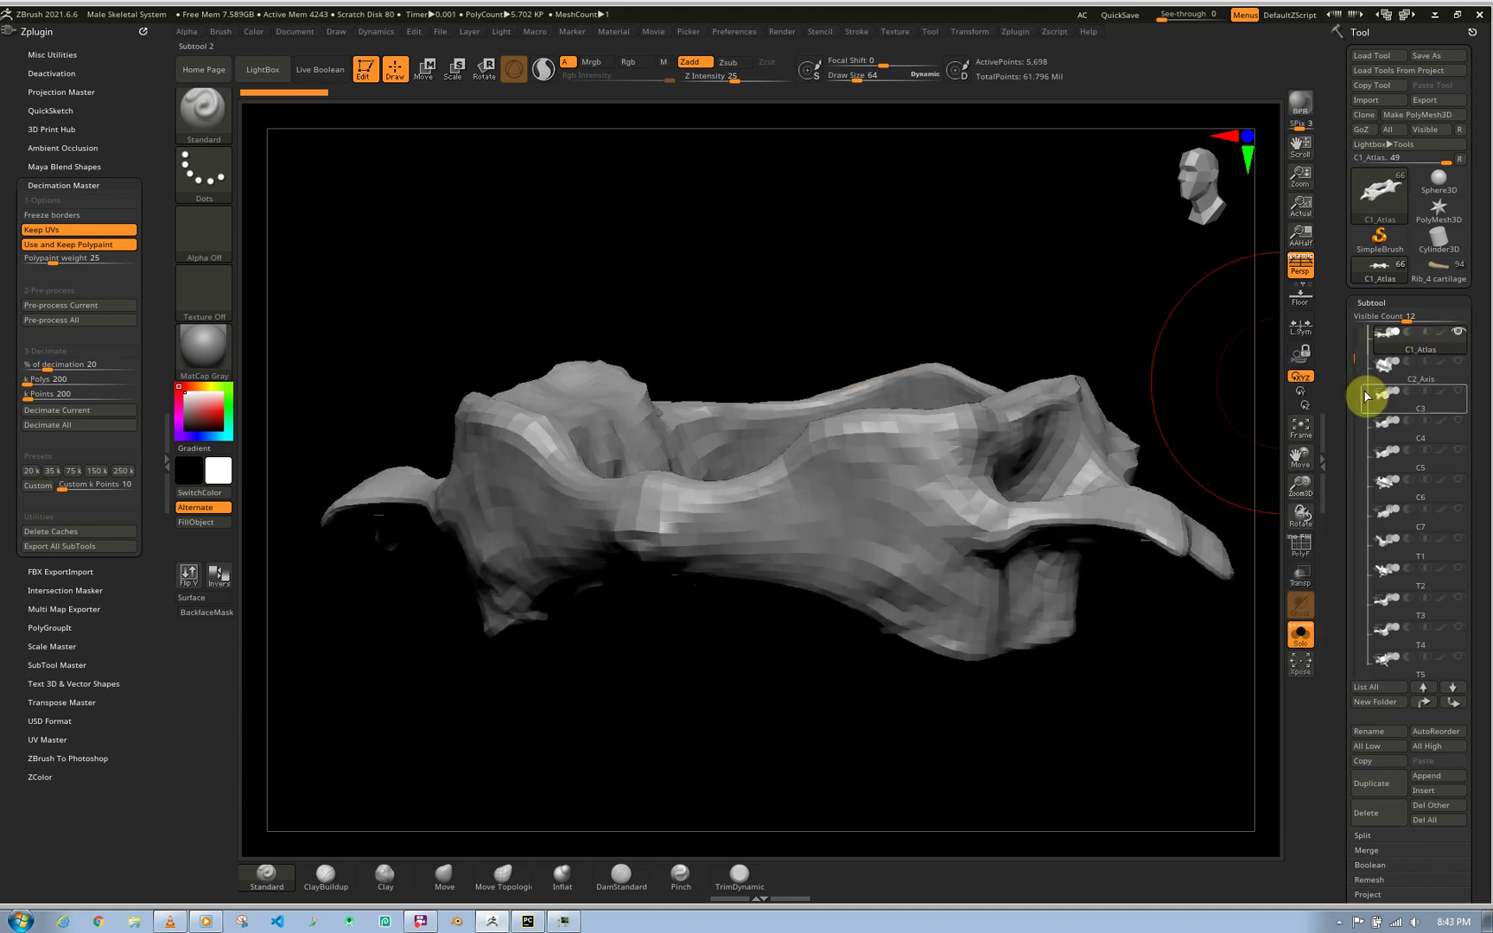
pyautogui.hotkey('ctrl', 'shift')
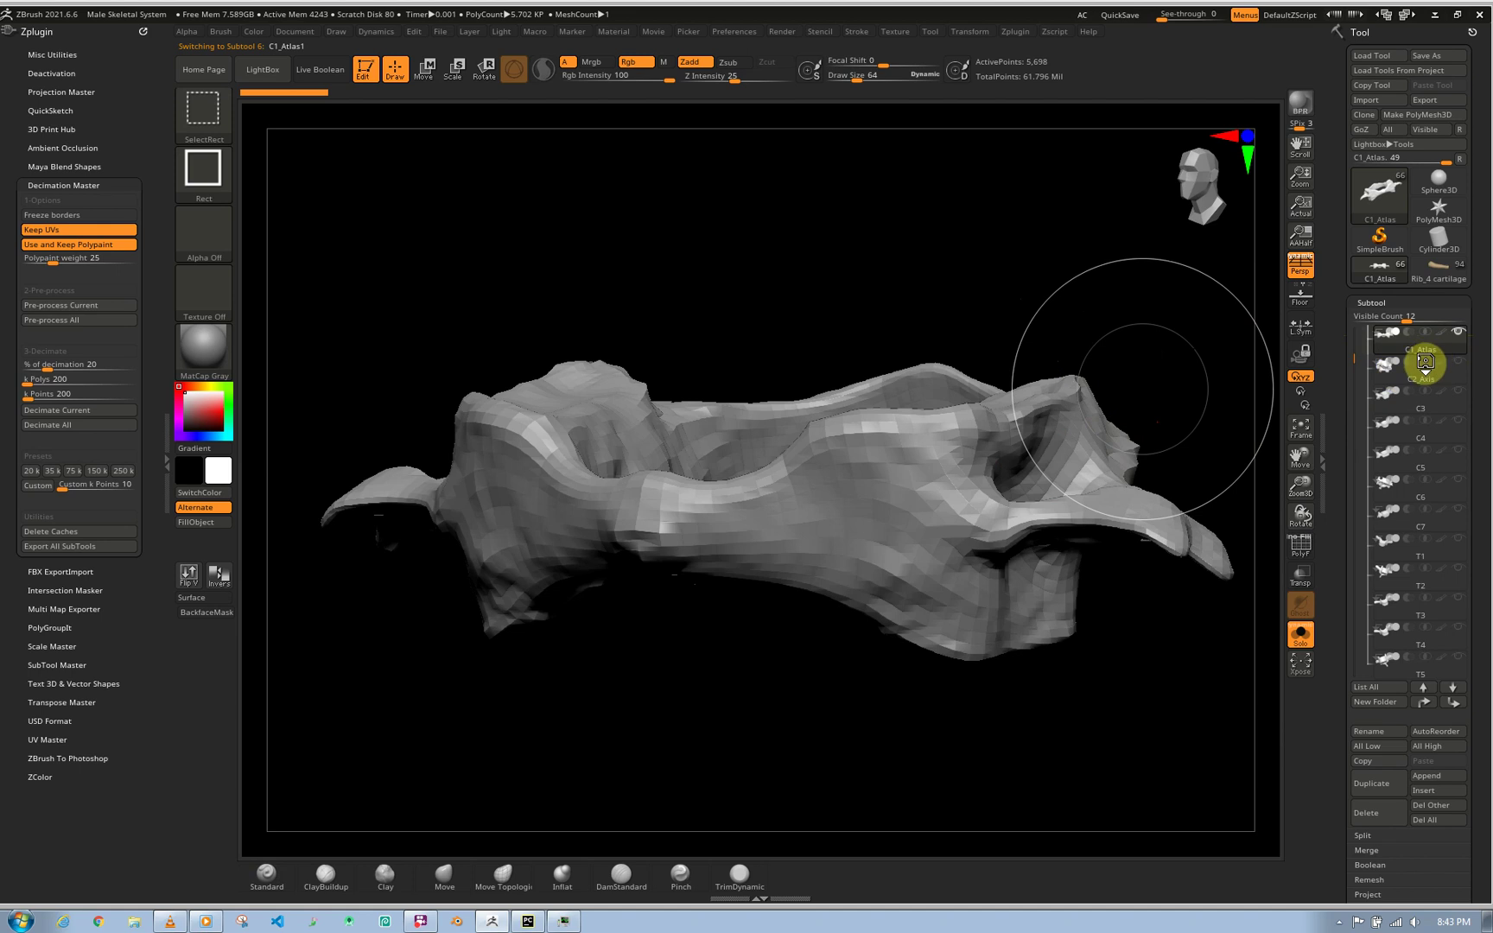
pyautogui.moveTo(1421, 377)
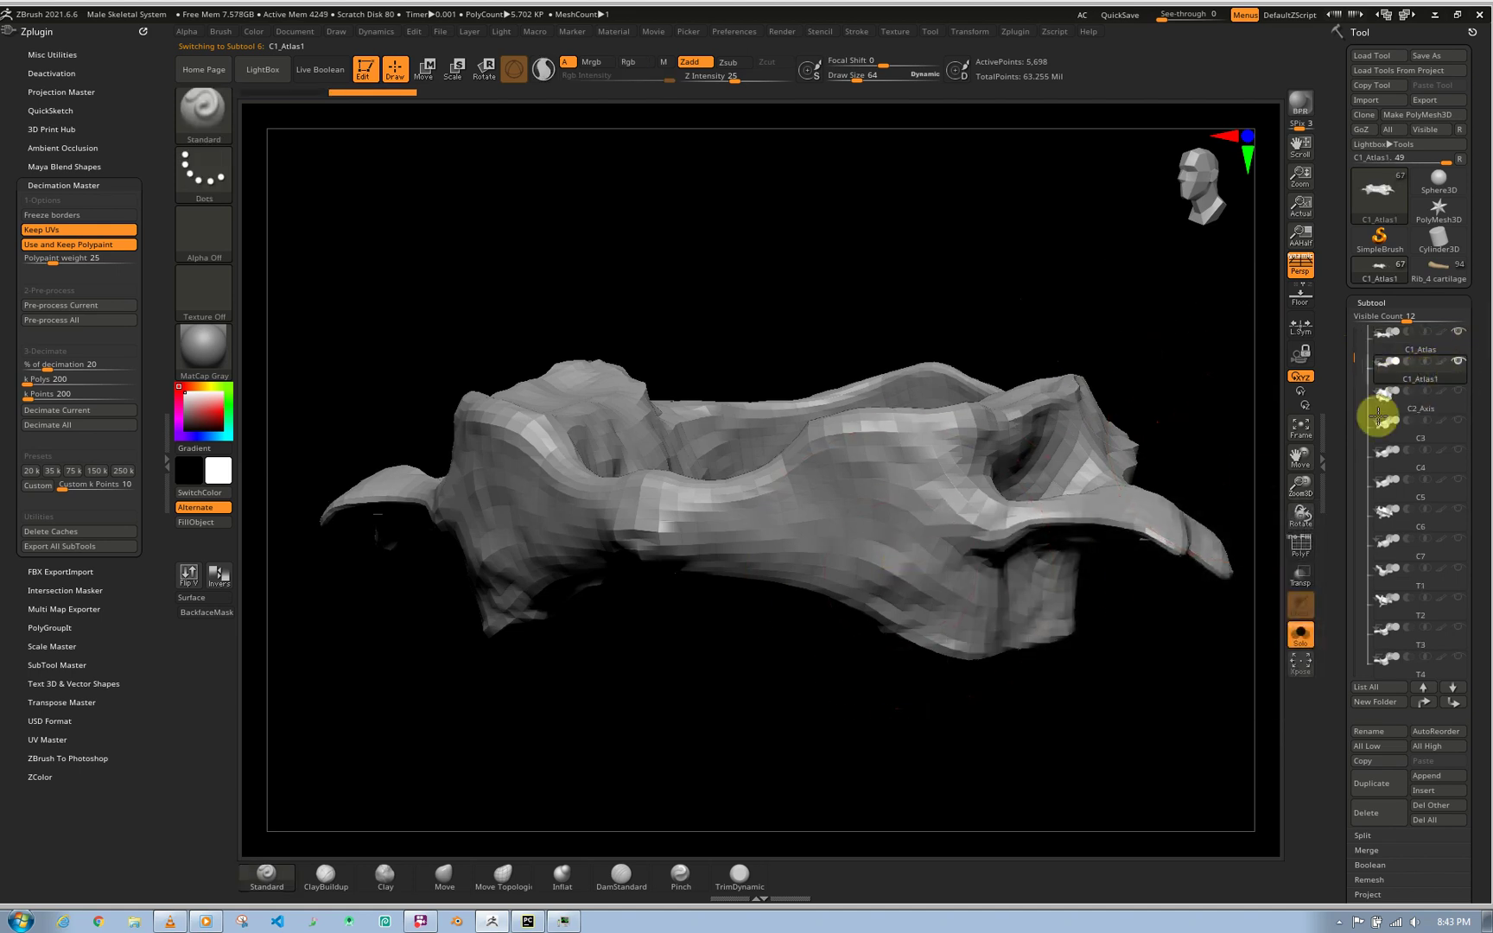
# - Select the original C1_Atlas, subdivide it twice, and reduce Draw Size from 64 to about 21
pyautogui.click(1421, 351)
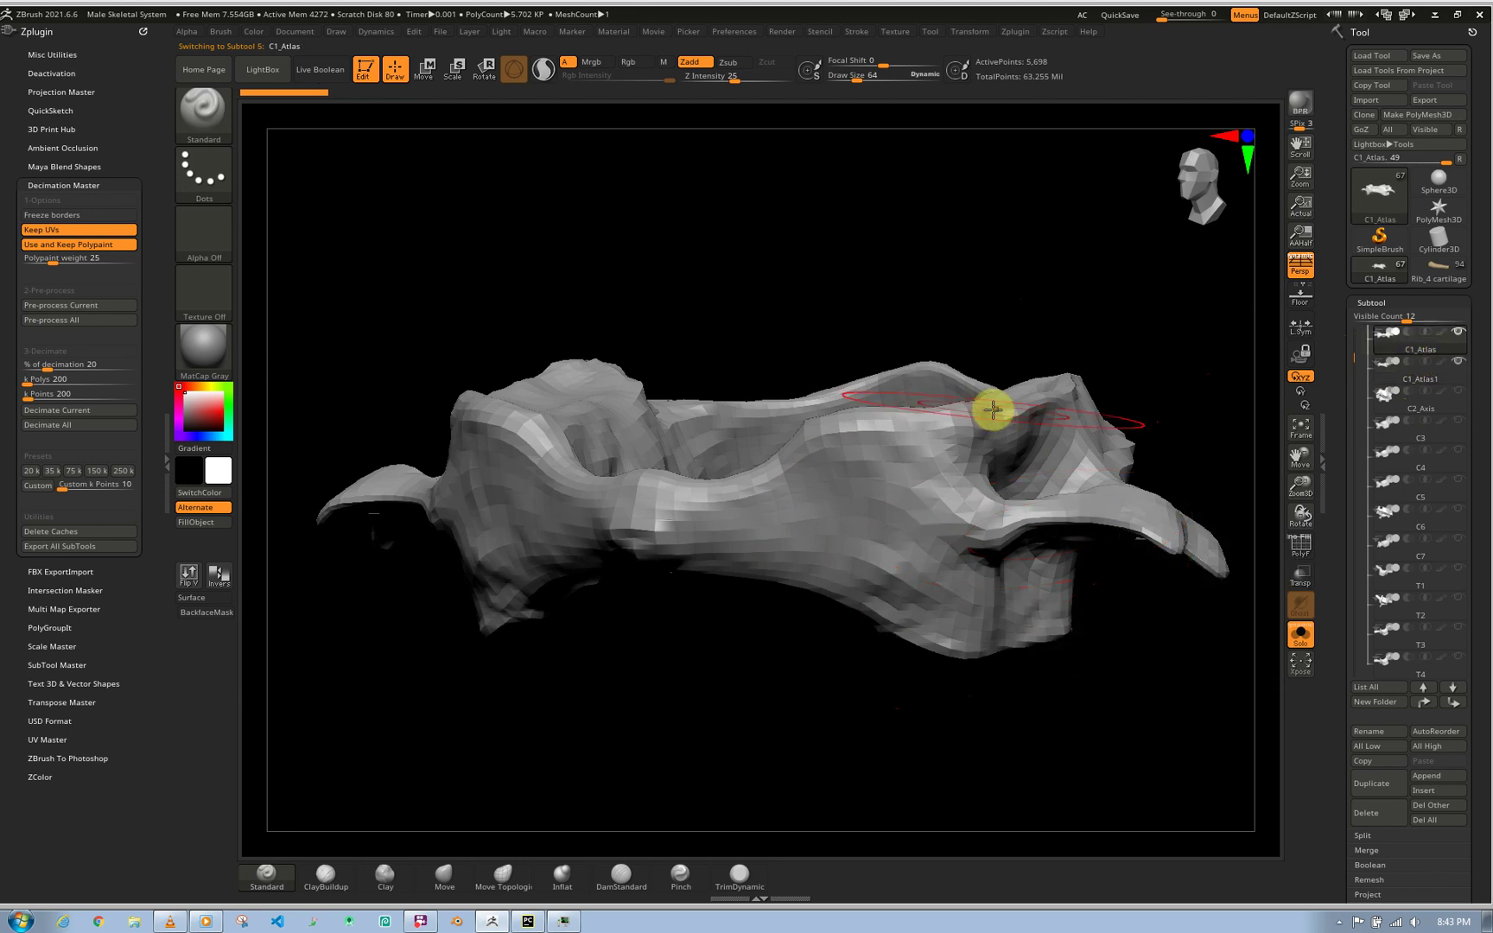
pyautogui.hotkey('ctrl', 'd')
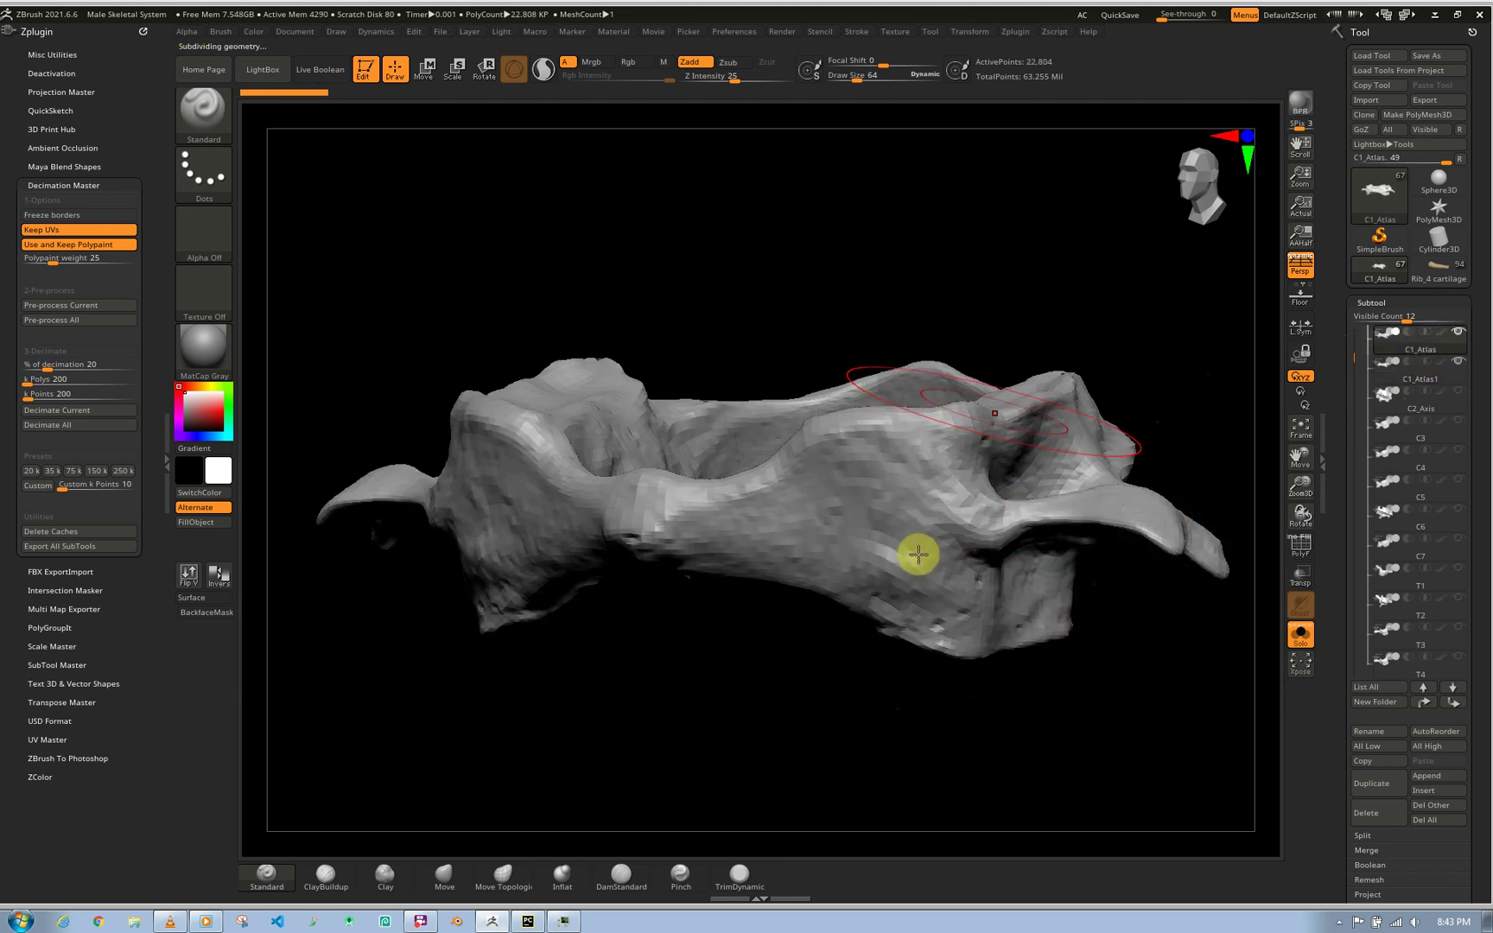
pyautogui.hotkey('ctrl', 'd')
pyautogui.hotkey('ctrl', 'd')
pyautogui.hotkey('ctrl', 'd')
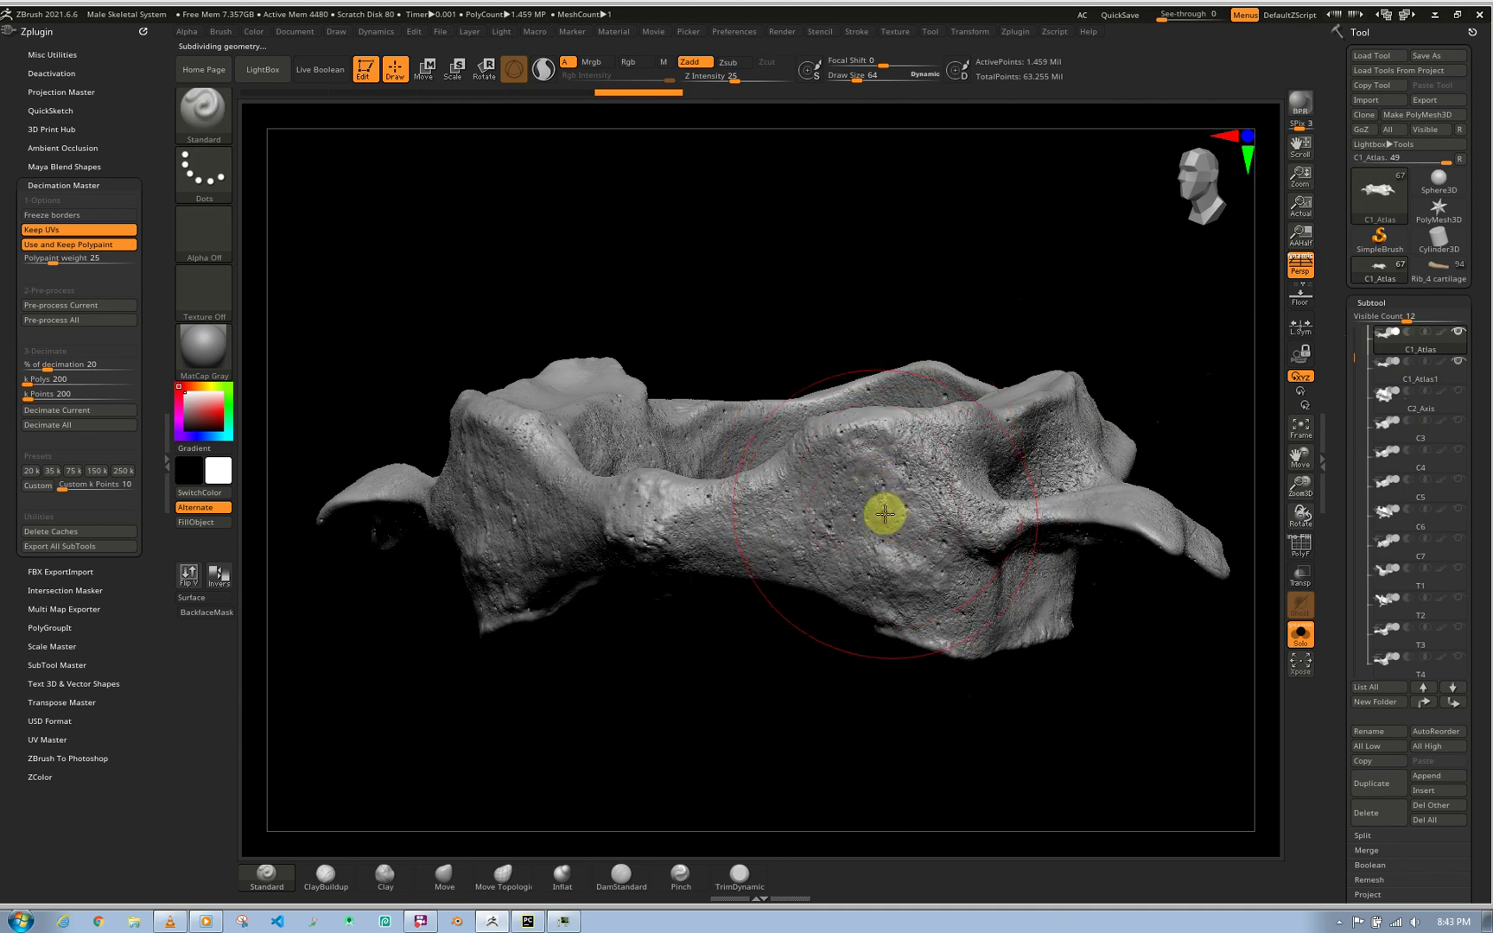
pyautogui.press('s')
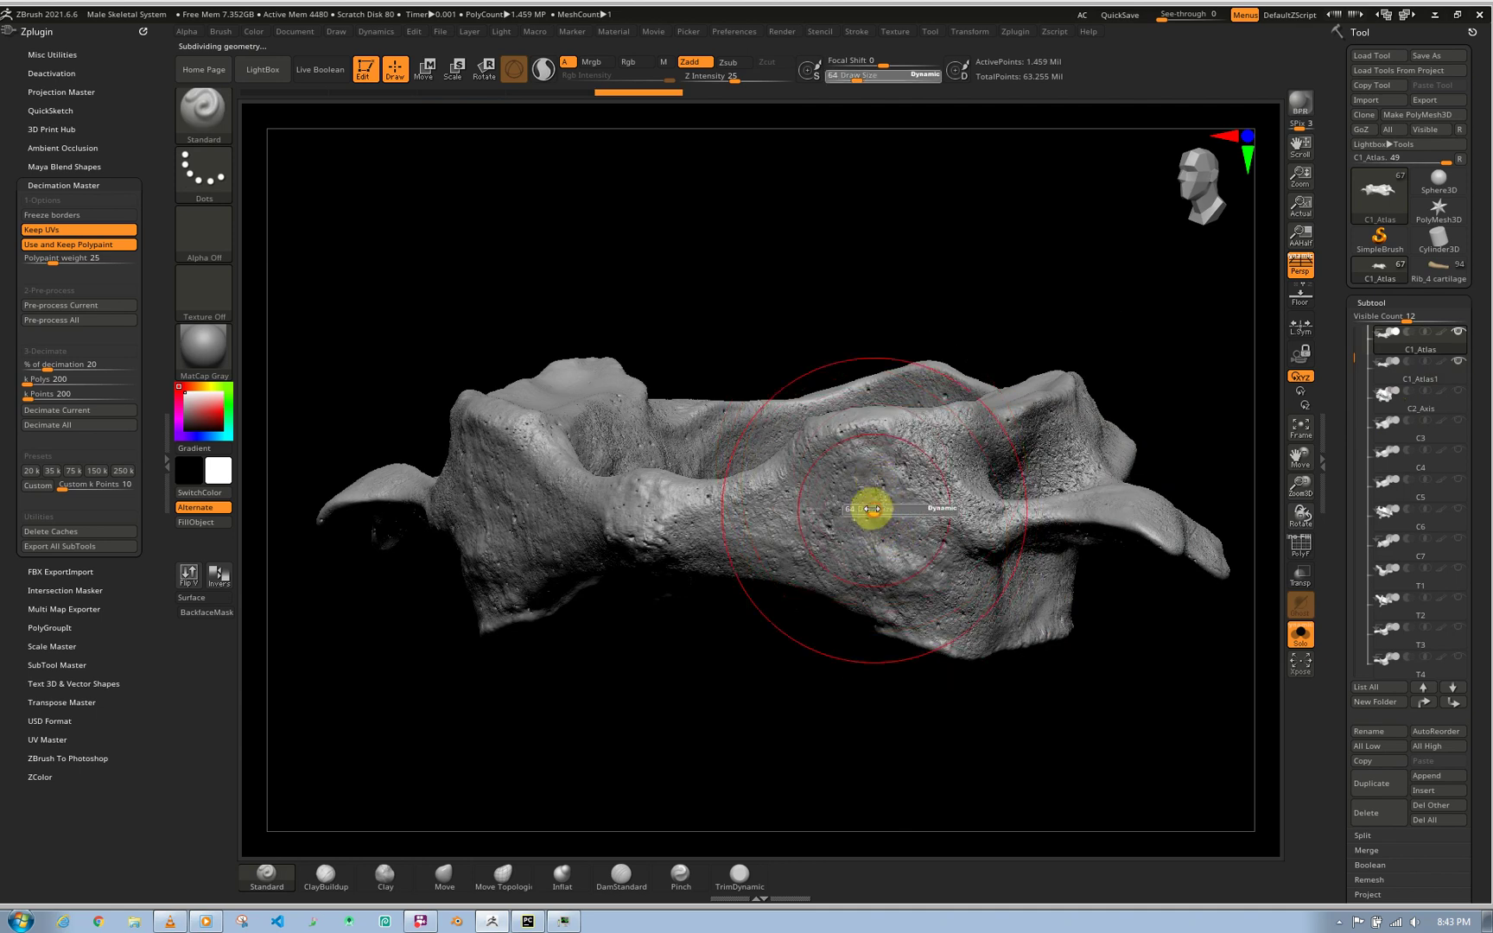
pyautogui.moveTo(861, 505); pyautogui.dragTo(162, 448)
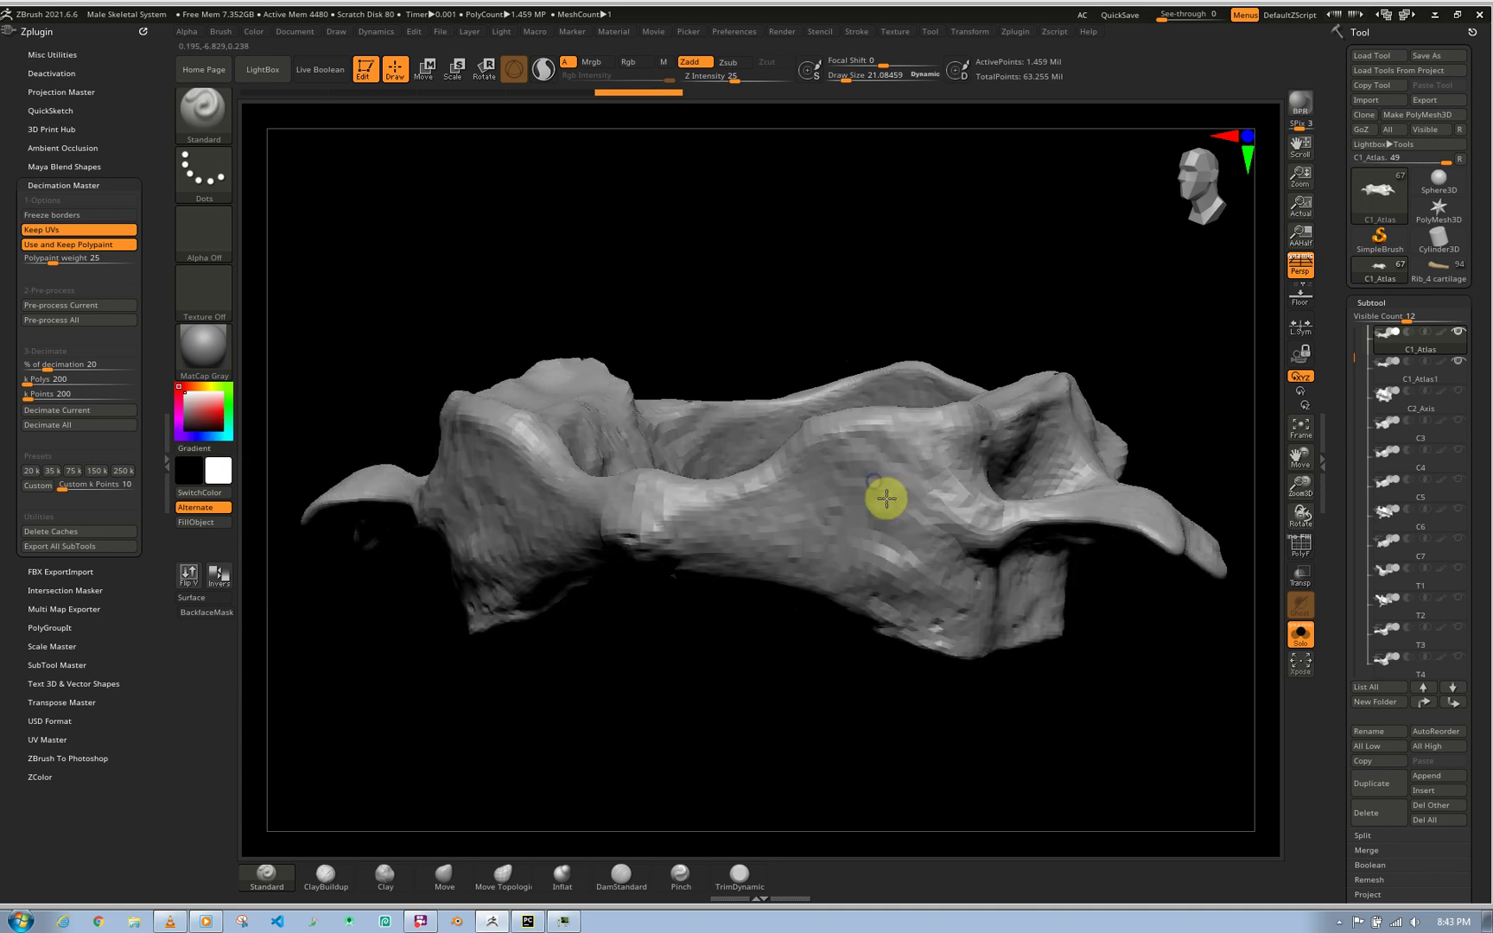
pyautogui.moveTo(872, 520); pyautogui.dragTo(805, 465, button='right')
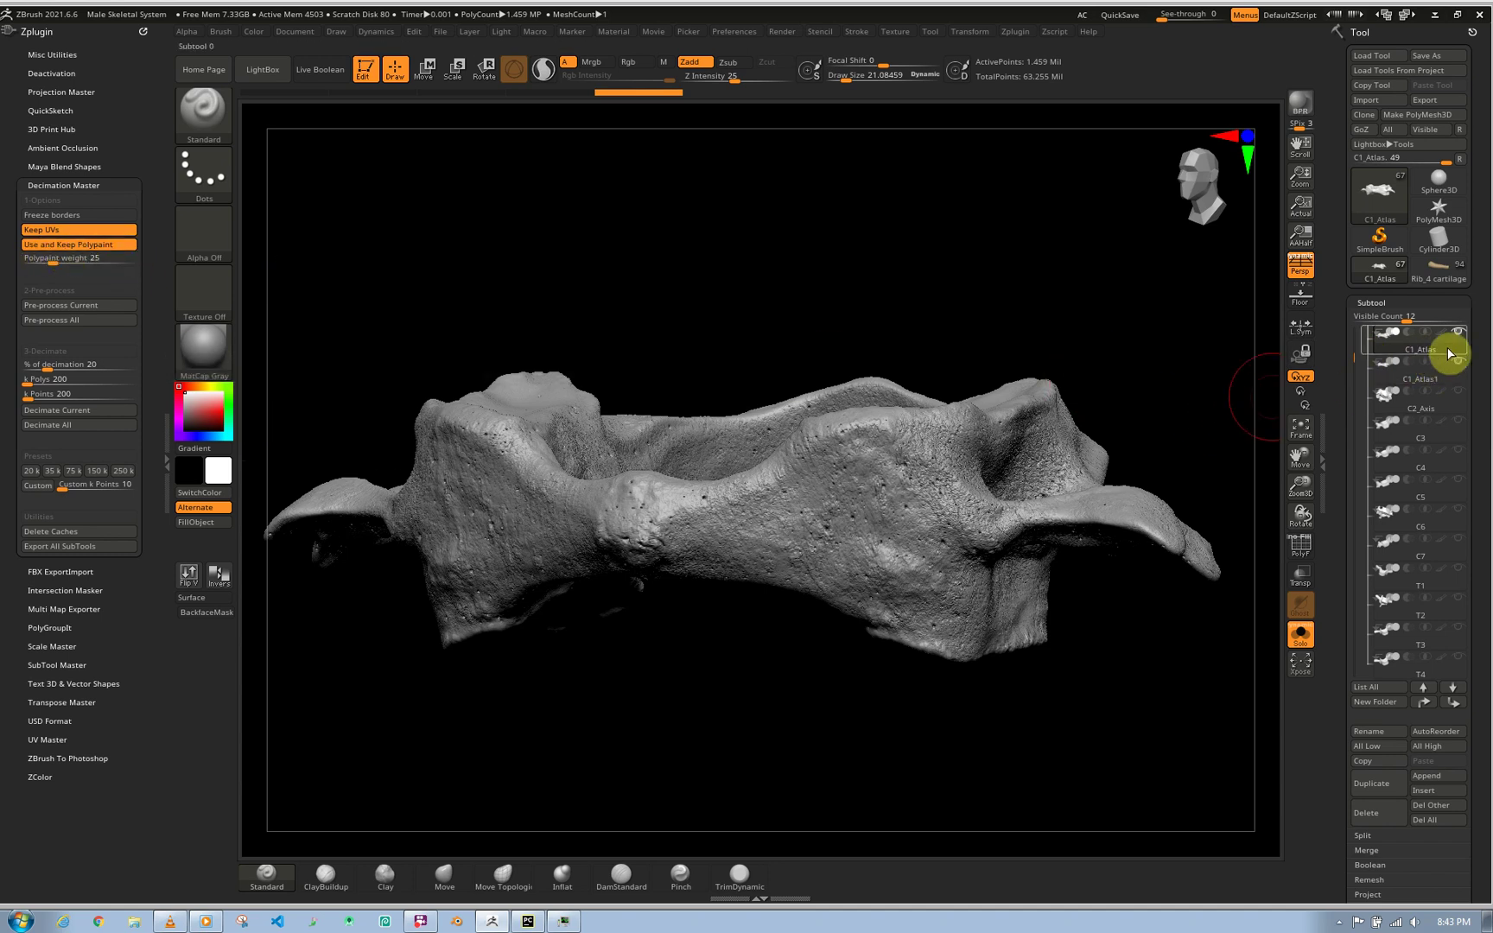
# - Activate C1_Atlas1, show its tan polypaint, and raise it from 5,698 to 1.459 million points
pyautogui.moveTo(1446, 343)
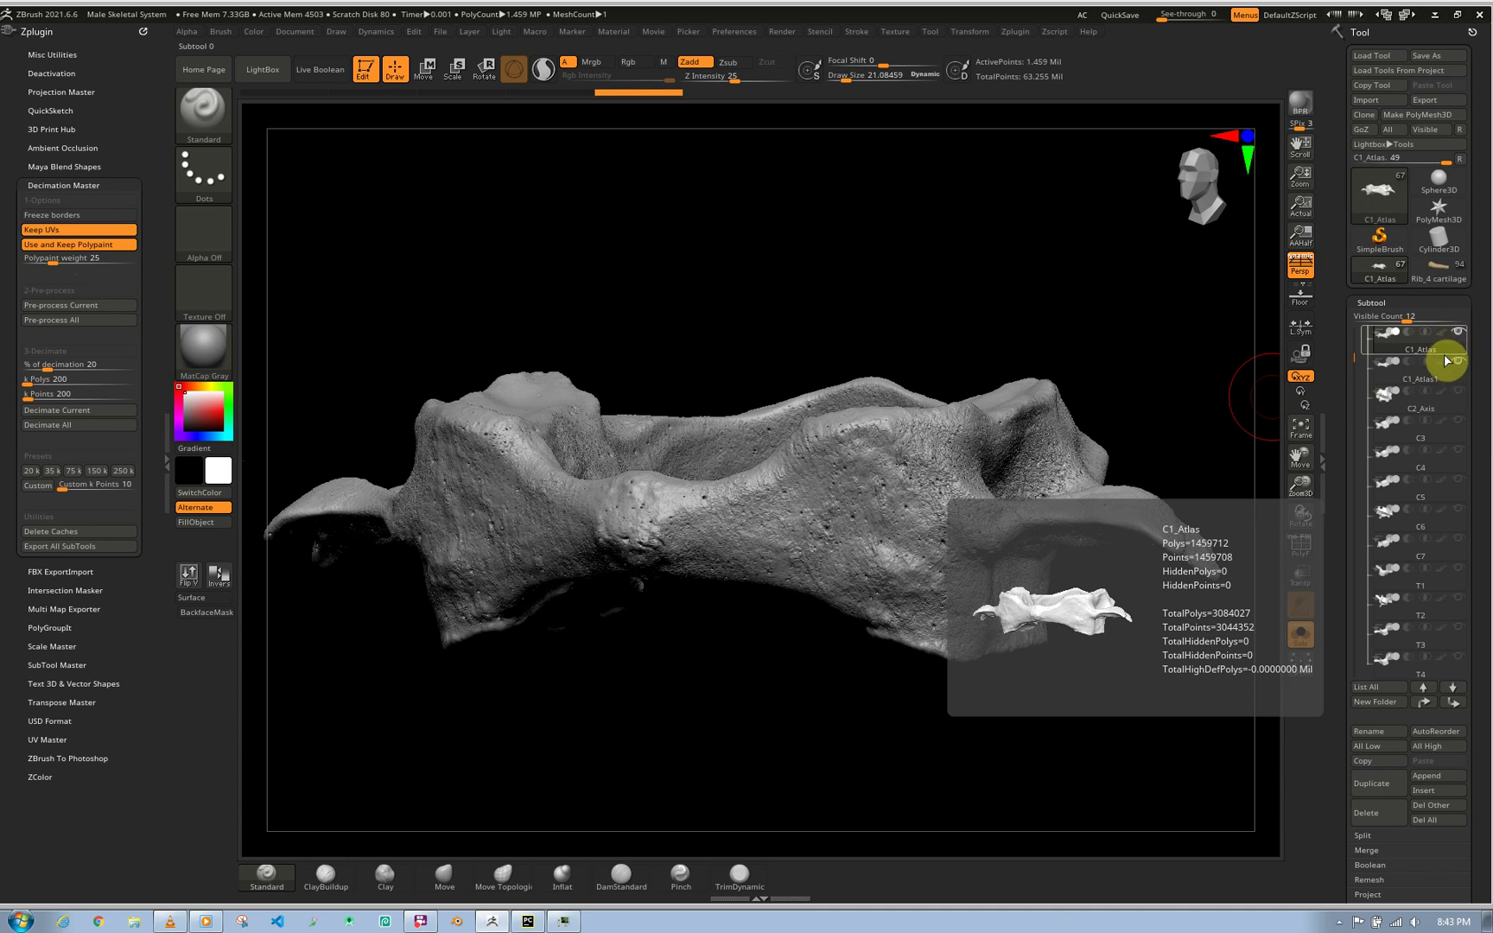
pyautogui.click(1448, 360)
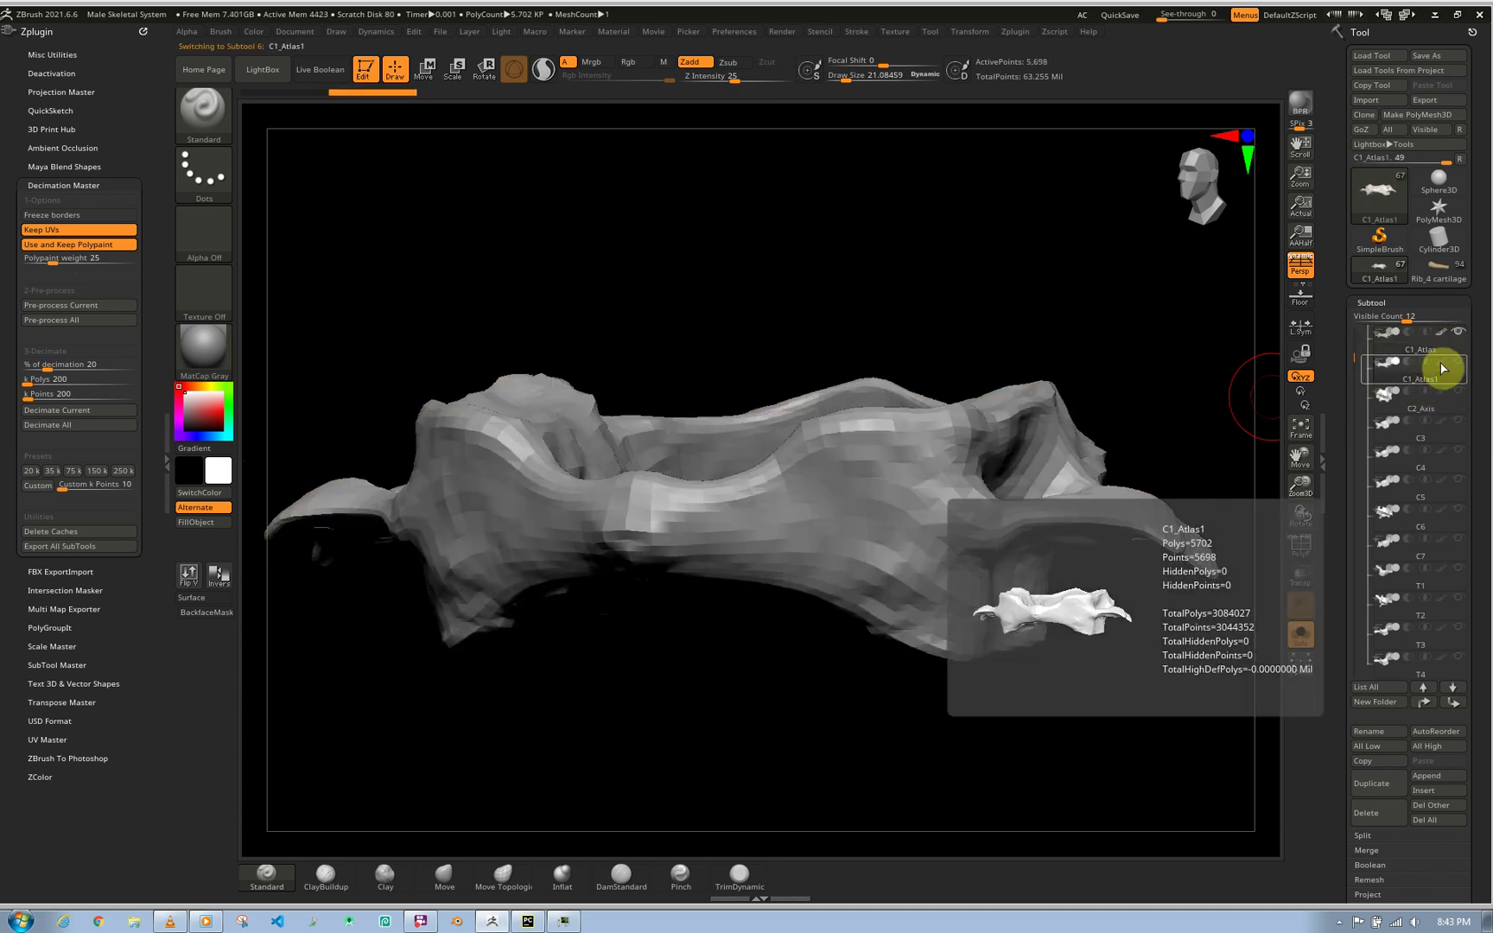
pyautogui.click(1462, 363)
pyautogui.moveTo(1459, 341)
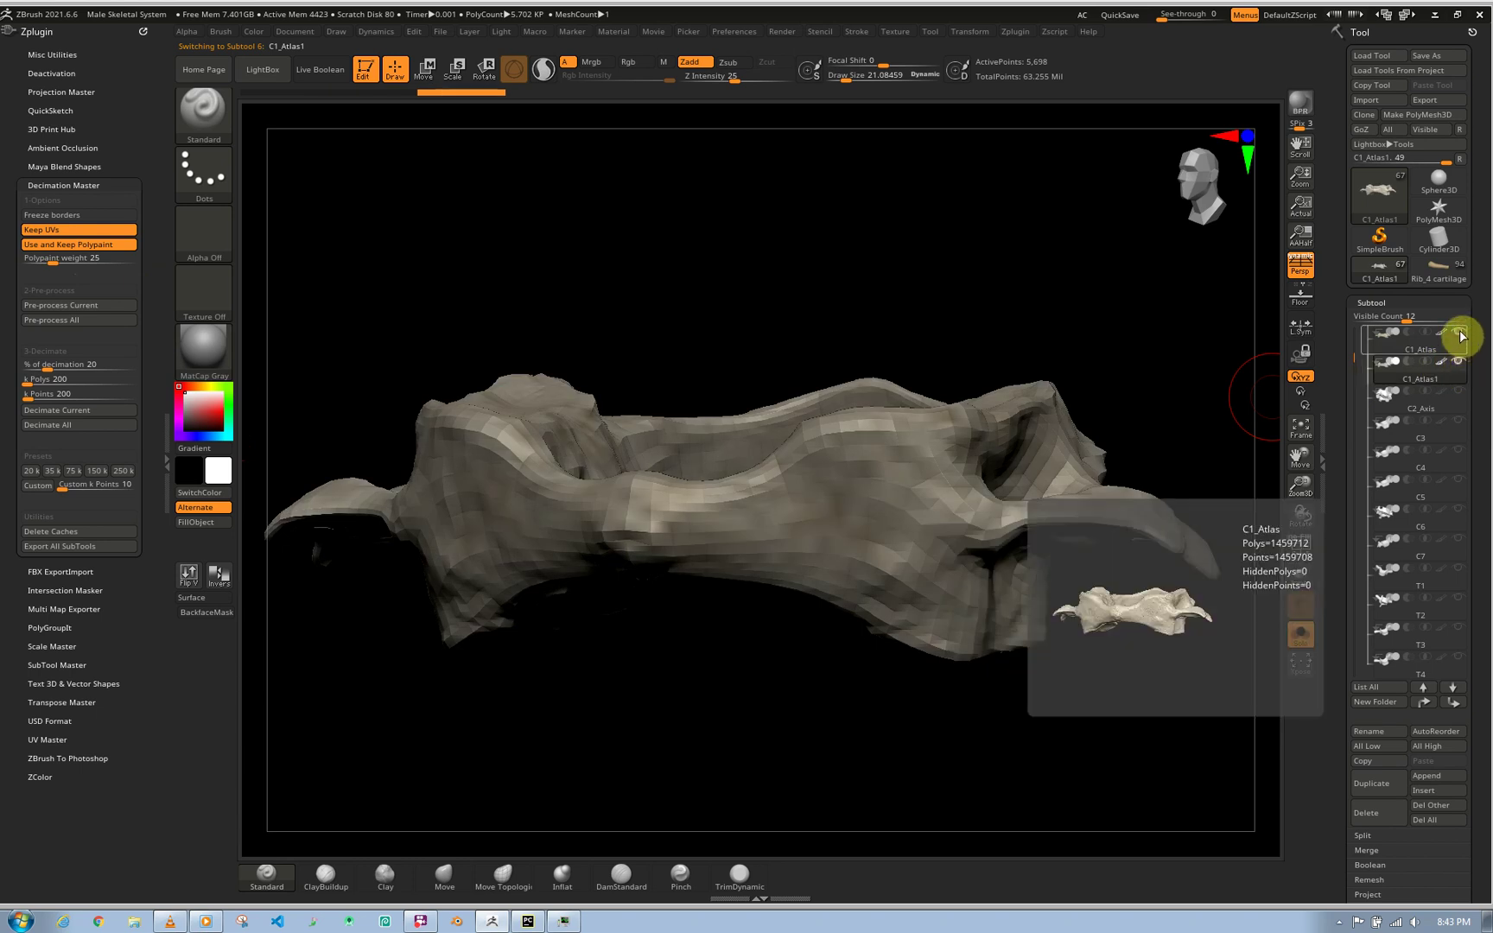
pyautogui.moveTo(1458, 372)
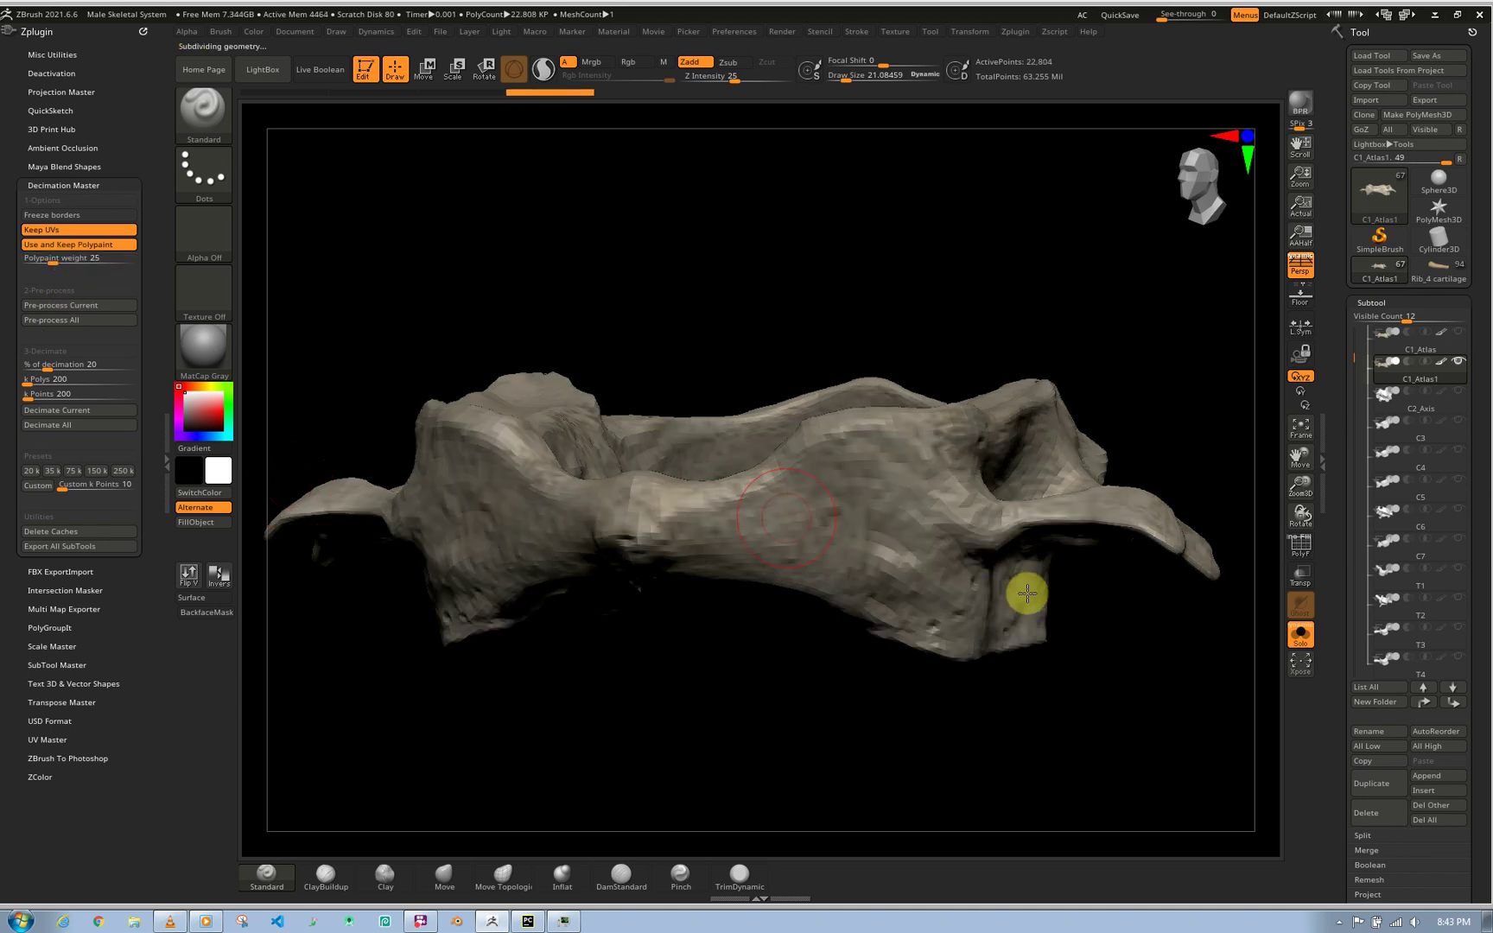
pyautogui.press('d')
pyautogui.press('d')
pyautogui.press('d')
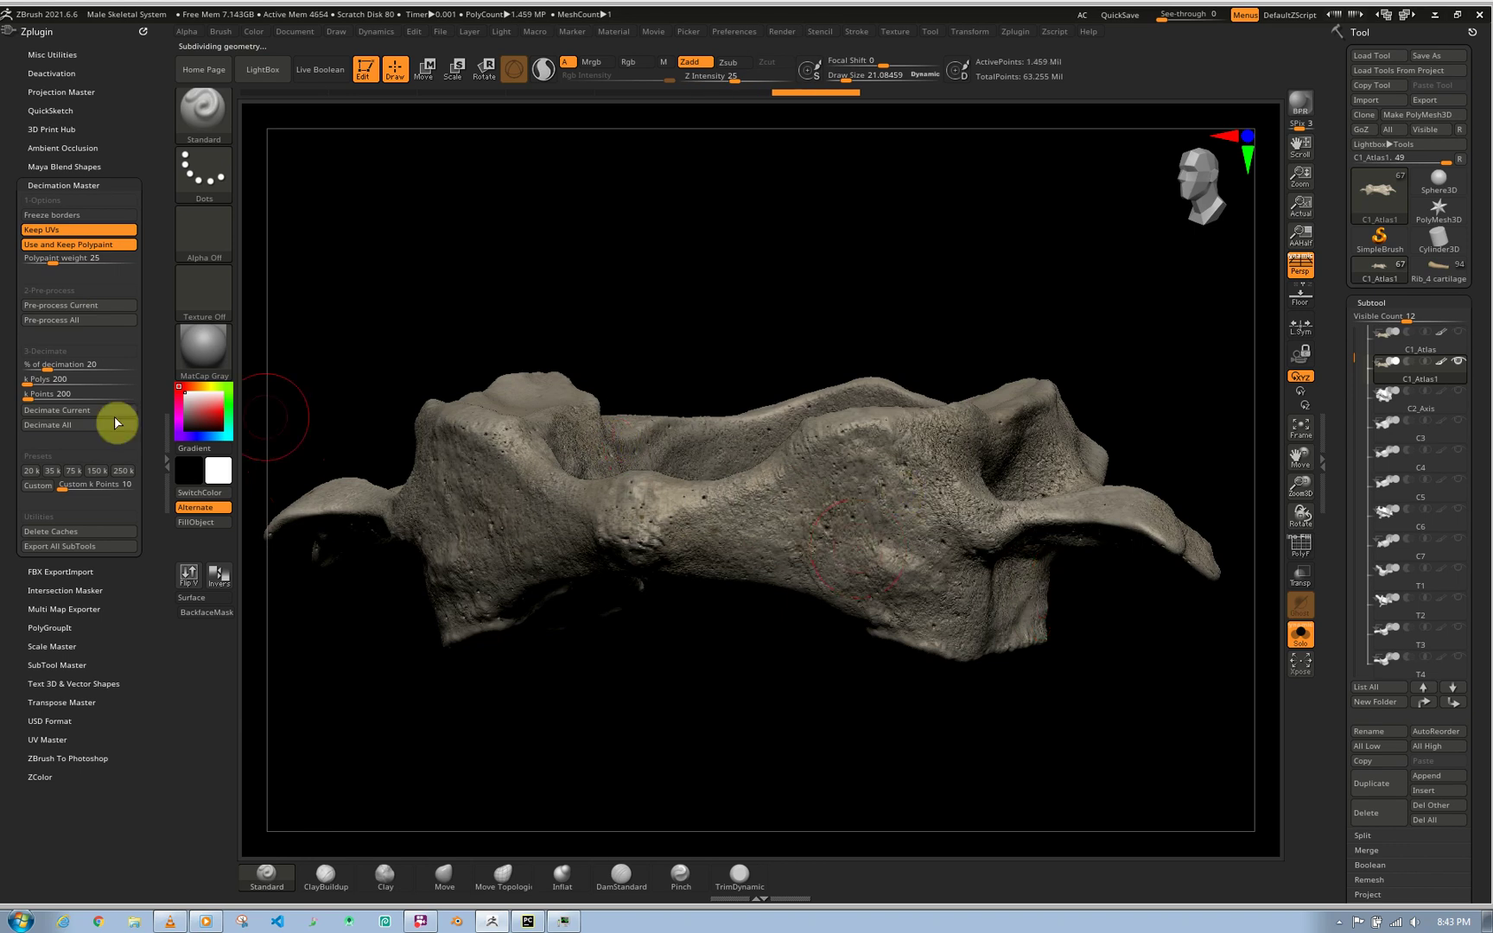
# - Turn off Keep Polypaint and decimate C1_Atlas1 to 75k points with UVs kept
pyautogui.click(35, 245)
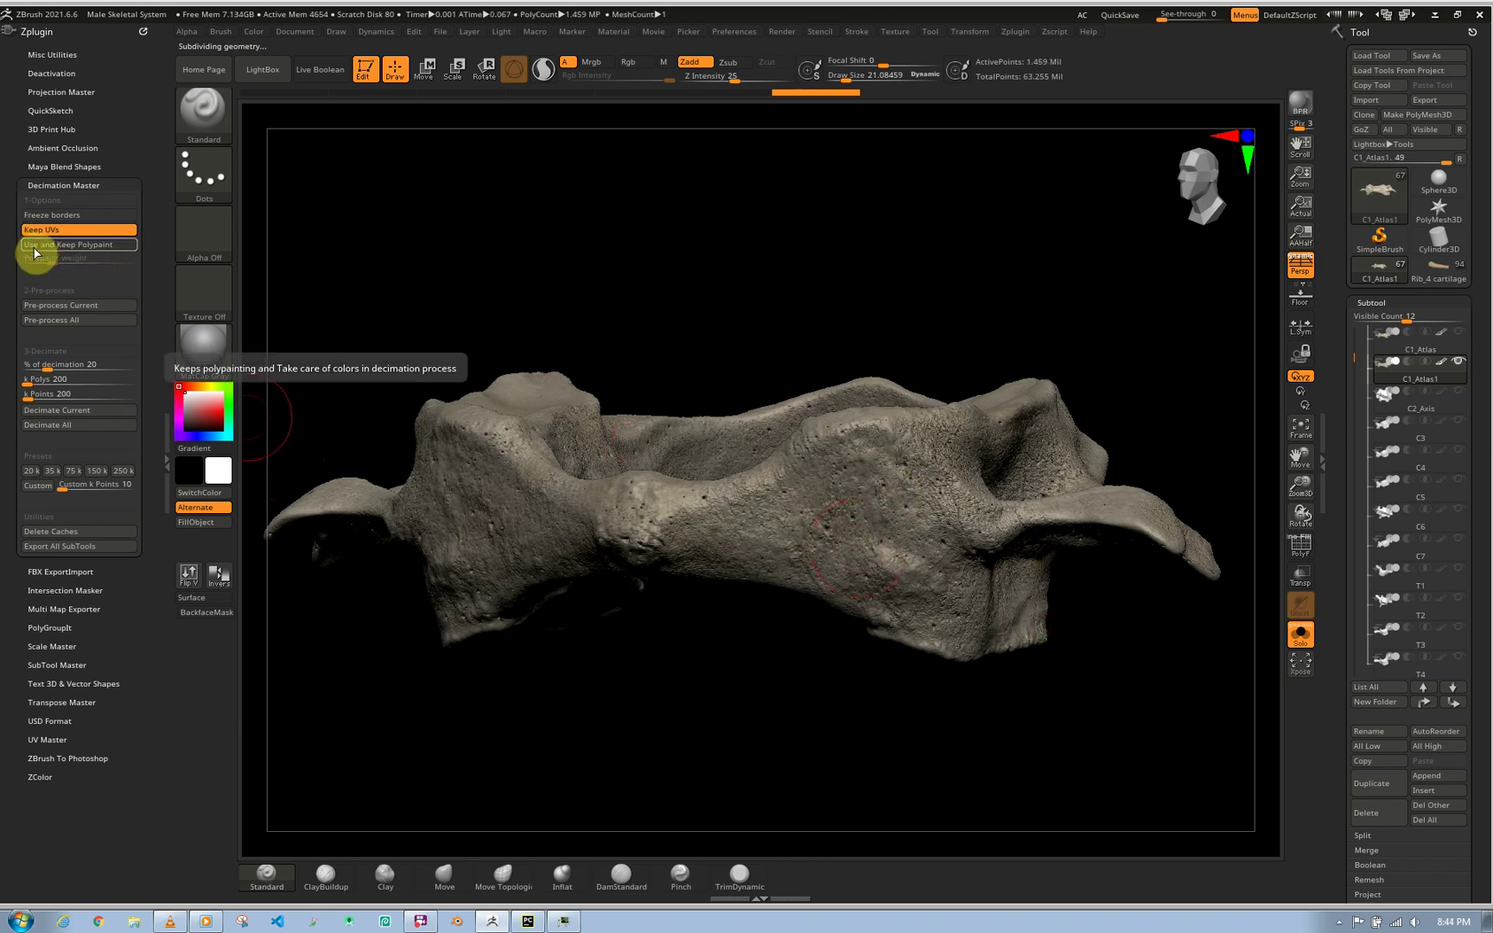
pyautogui.click(75, 469)
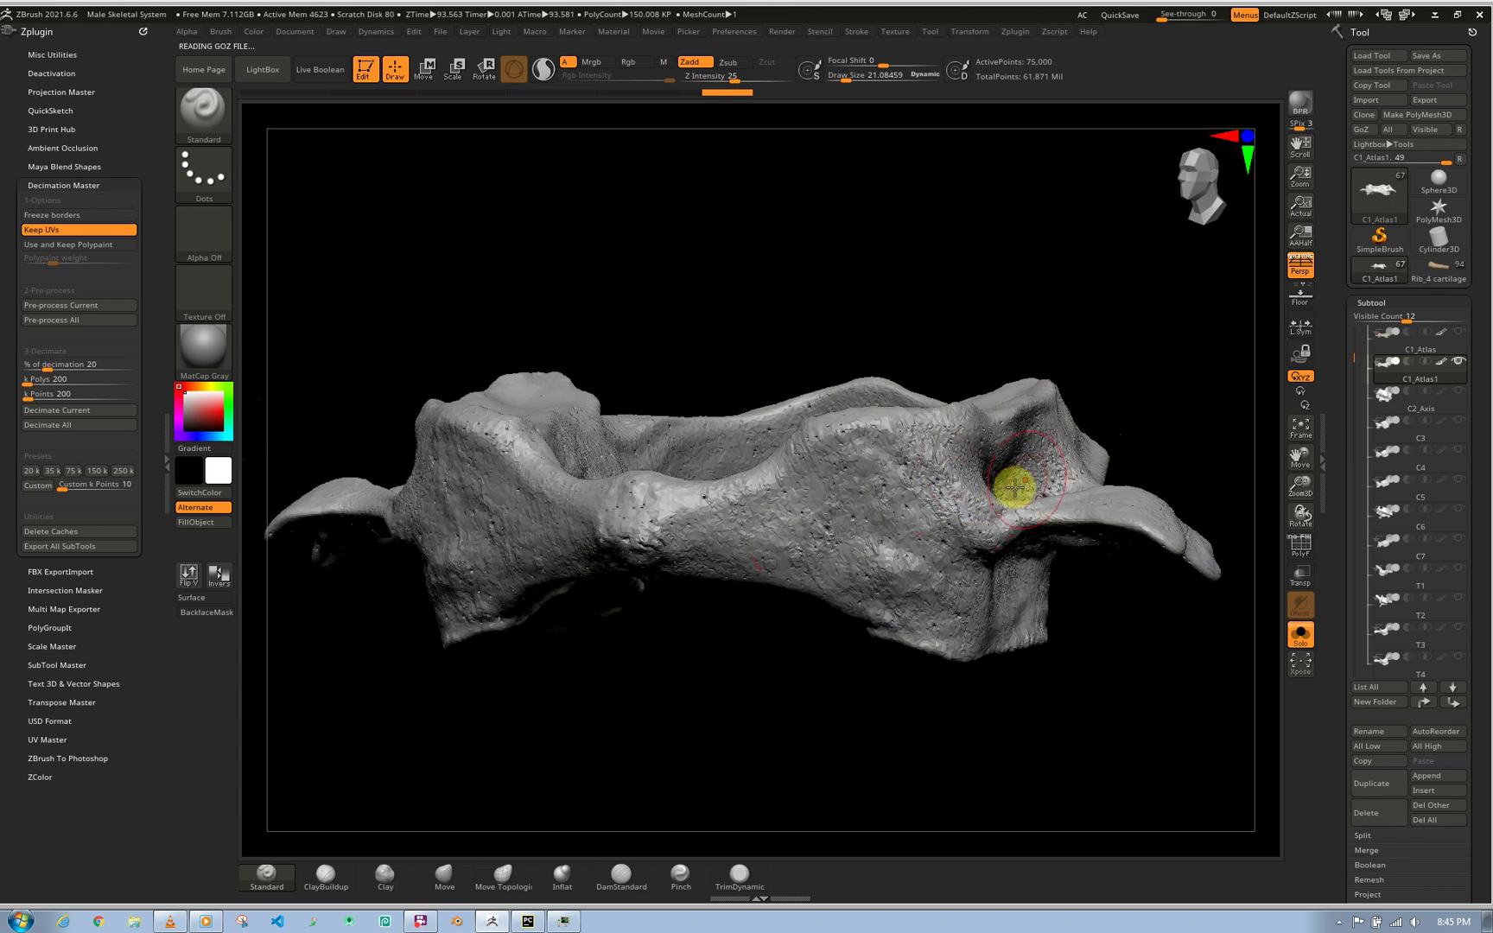
pyautogui.moveTo(961, 493)
pyautogui.mouseDown(button='right')
pyautogui.moveTo(1068, 511)
pyautogui.moveTo(936, 526)
pyautogui.moveTo(932, 544)
pyautogui.moveTo(900, 526)
pyautogui.mouseUp(button='right')
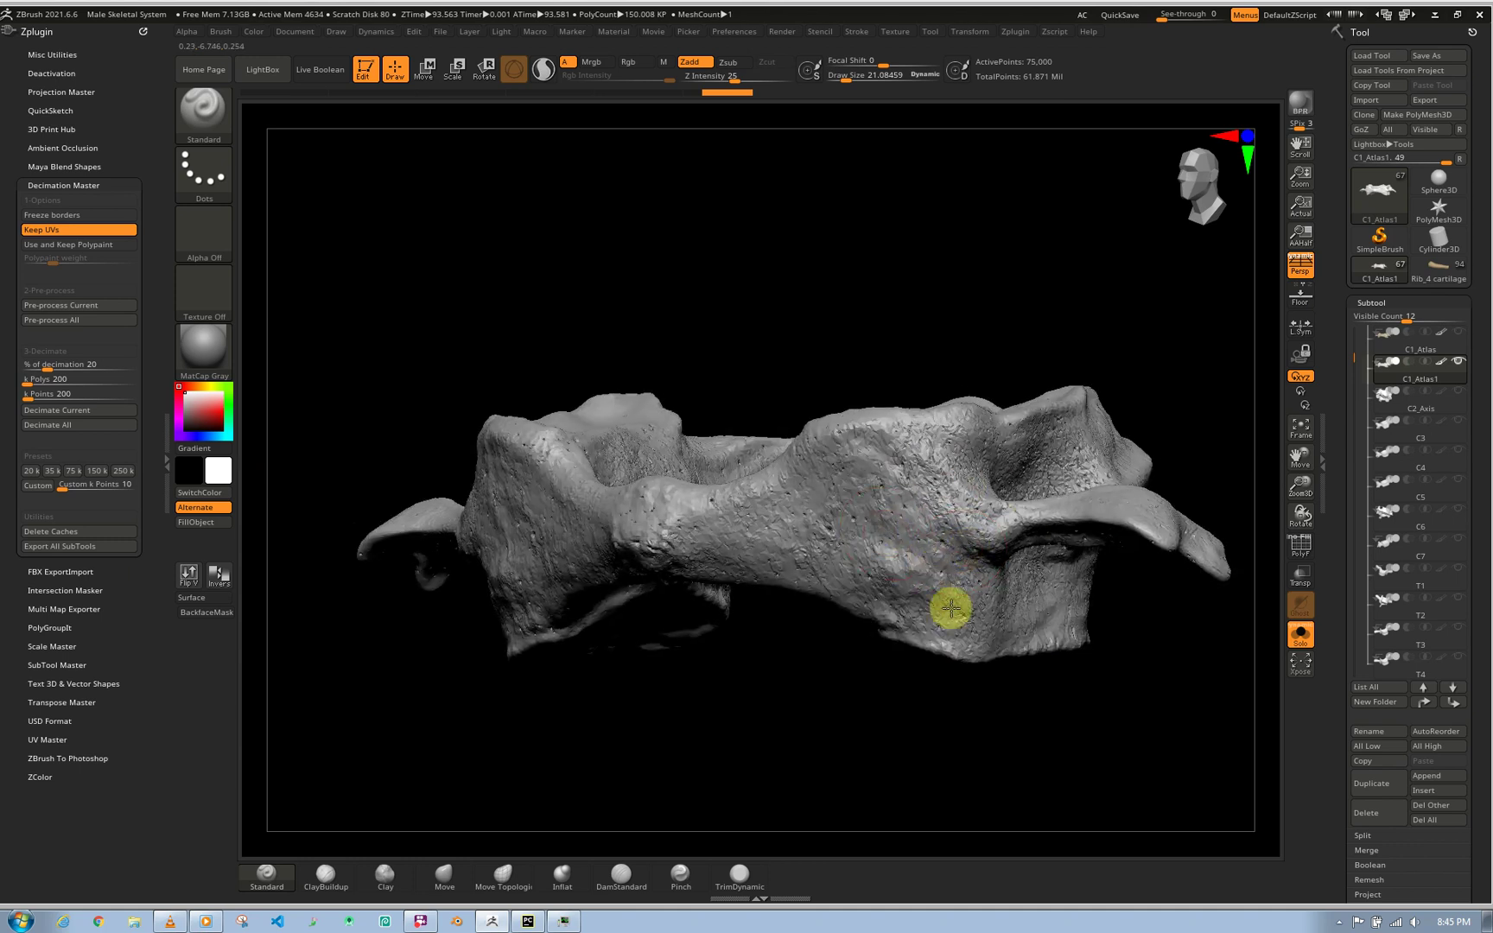
pyautogui.click(1459, 337)
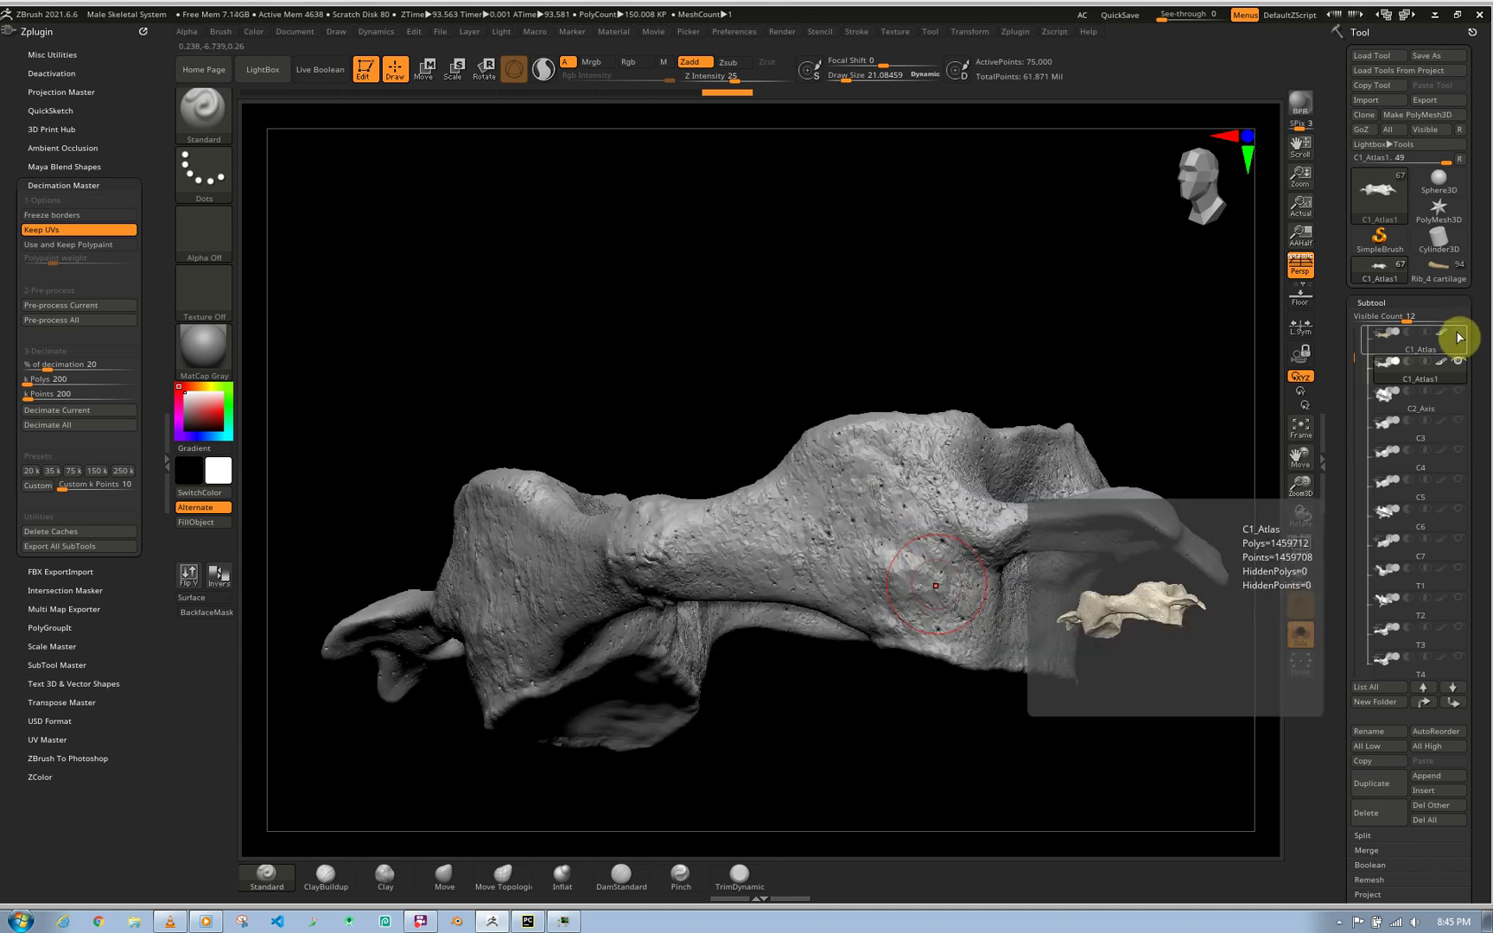
pyautogui.moveTo(1474, 369); pyautogui.dragTo(1460, 282)
pyautogui.moveTo(1443, 281)
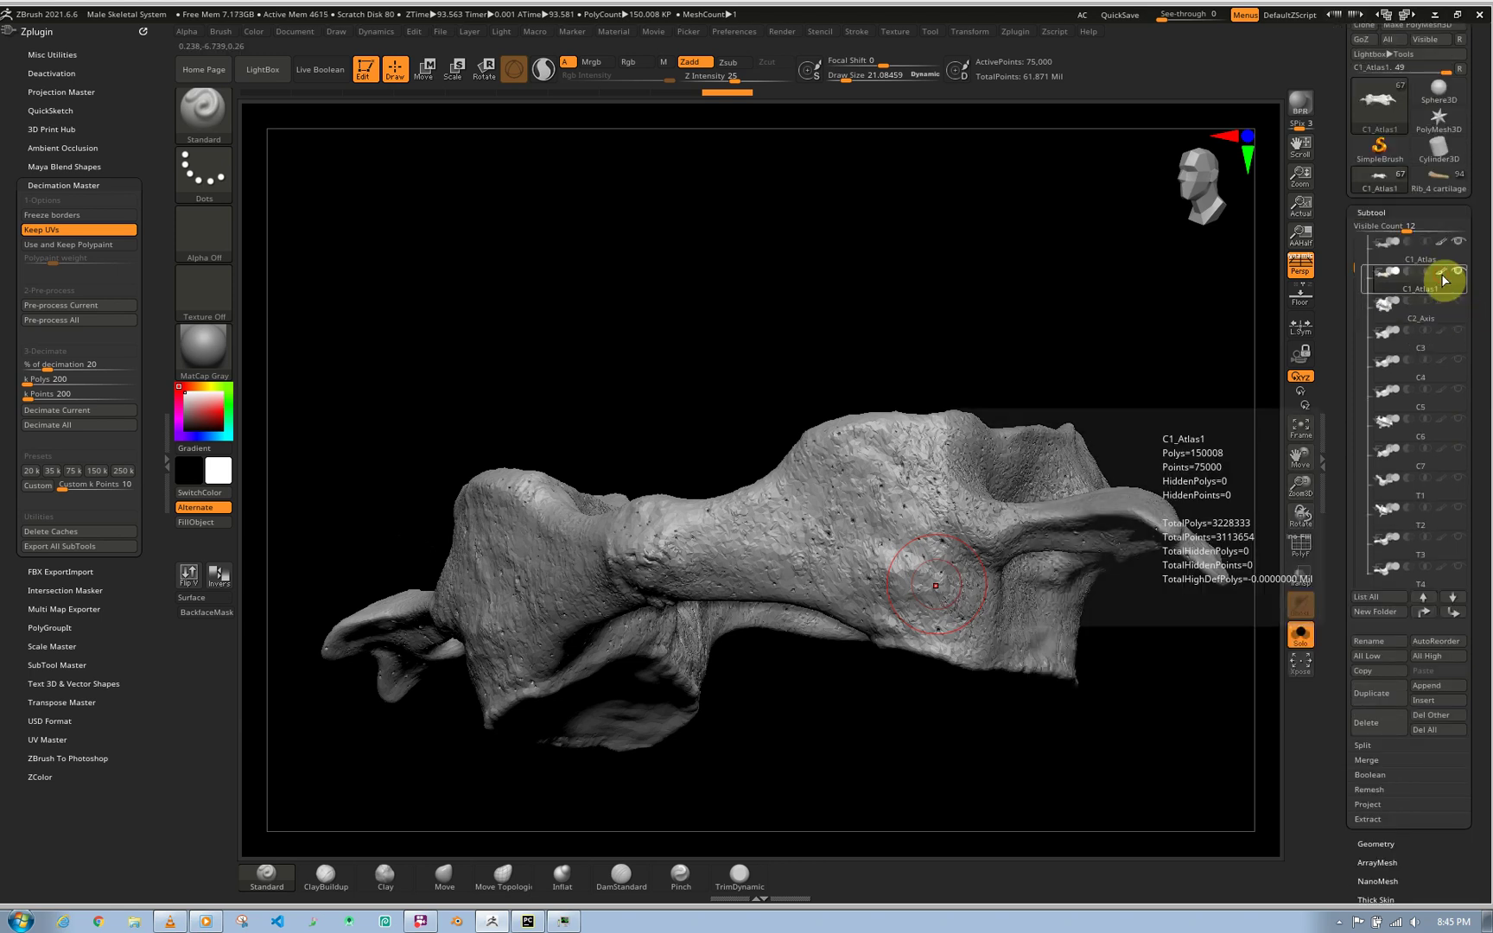
pyautogui.moveTo(1470, 307); pyautogui.dragTo(1472, 256)
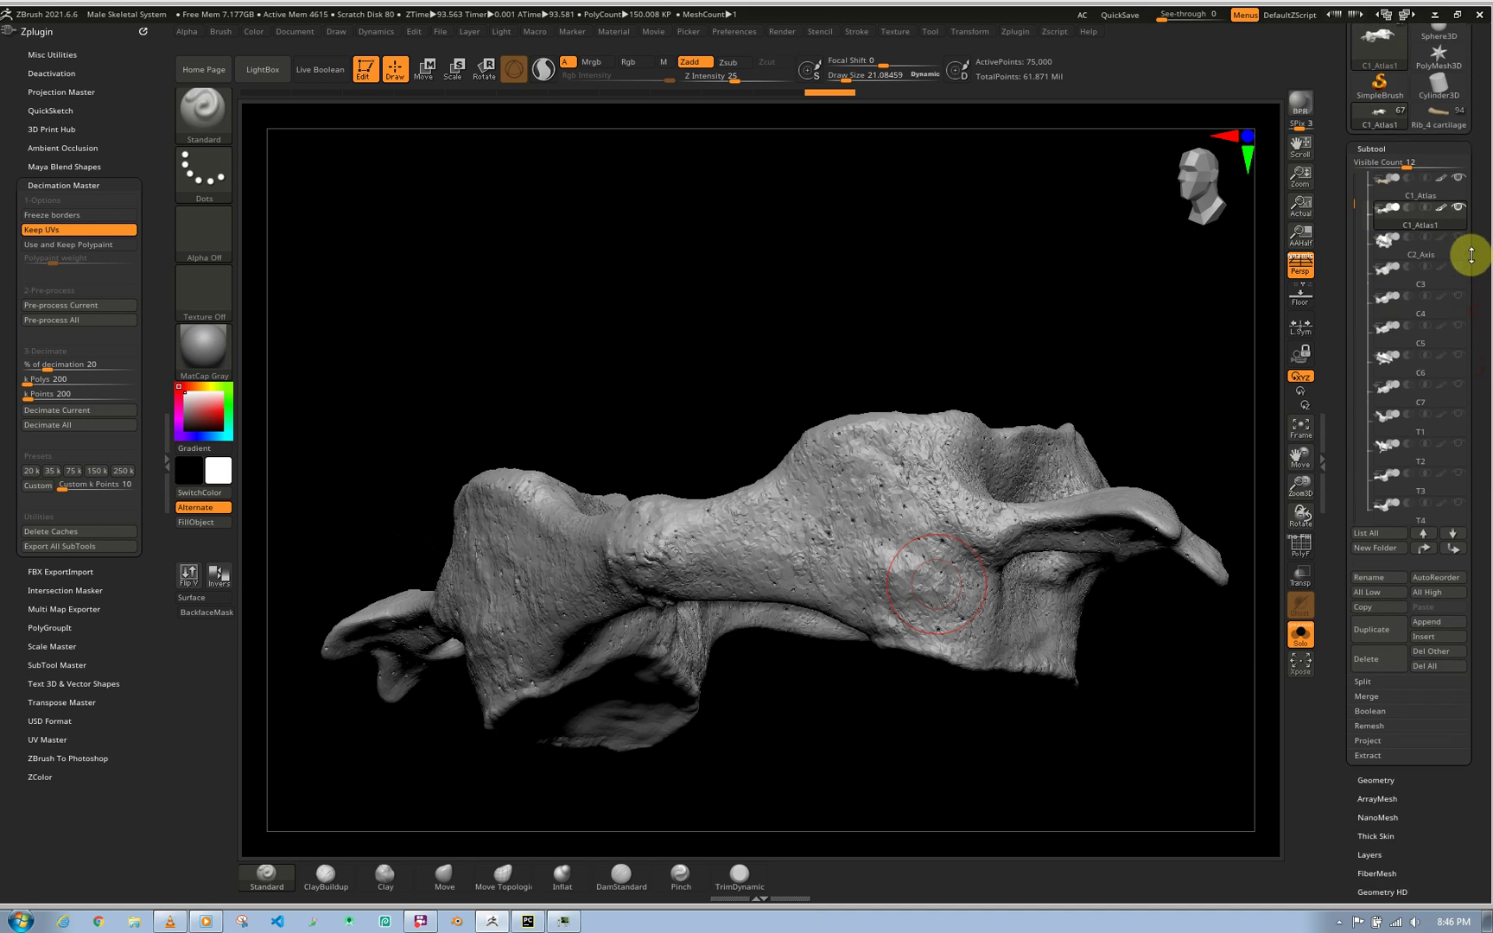
pyautogui.scroll(-5, 1439, 630)
# - Set the projection distance to 0.1 and ProjectAll from the original C1_Atlas onto the decimated copy
pyautogui.click(1395, 581)
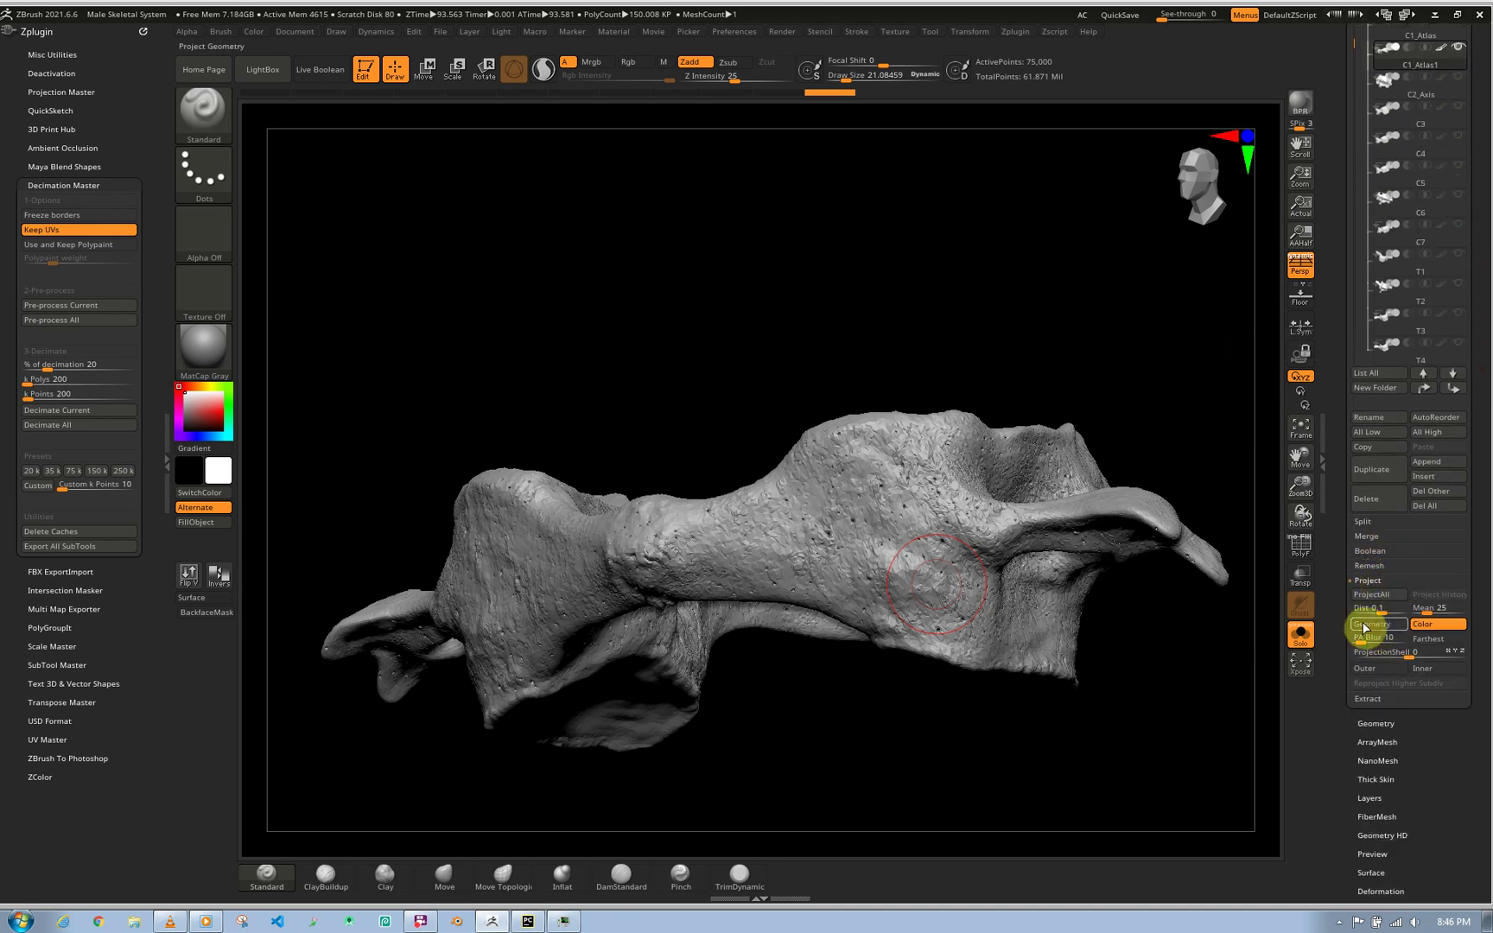
pyautogui.click(1374, 608)
pyautogui.press('Return')
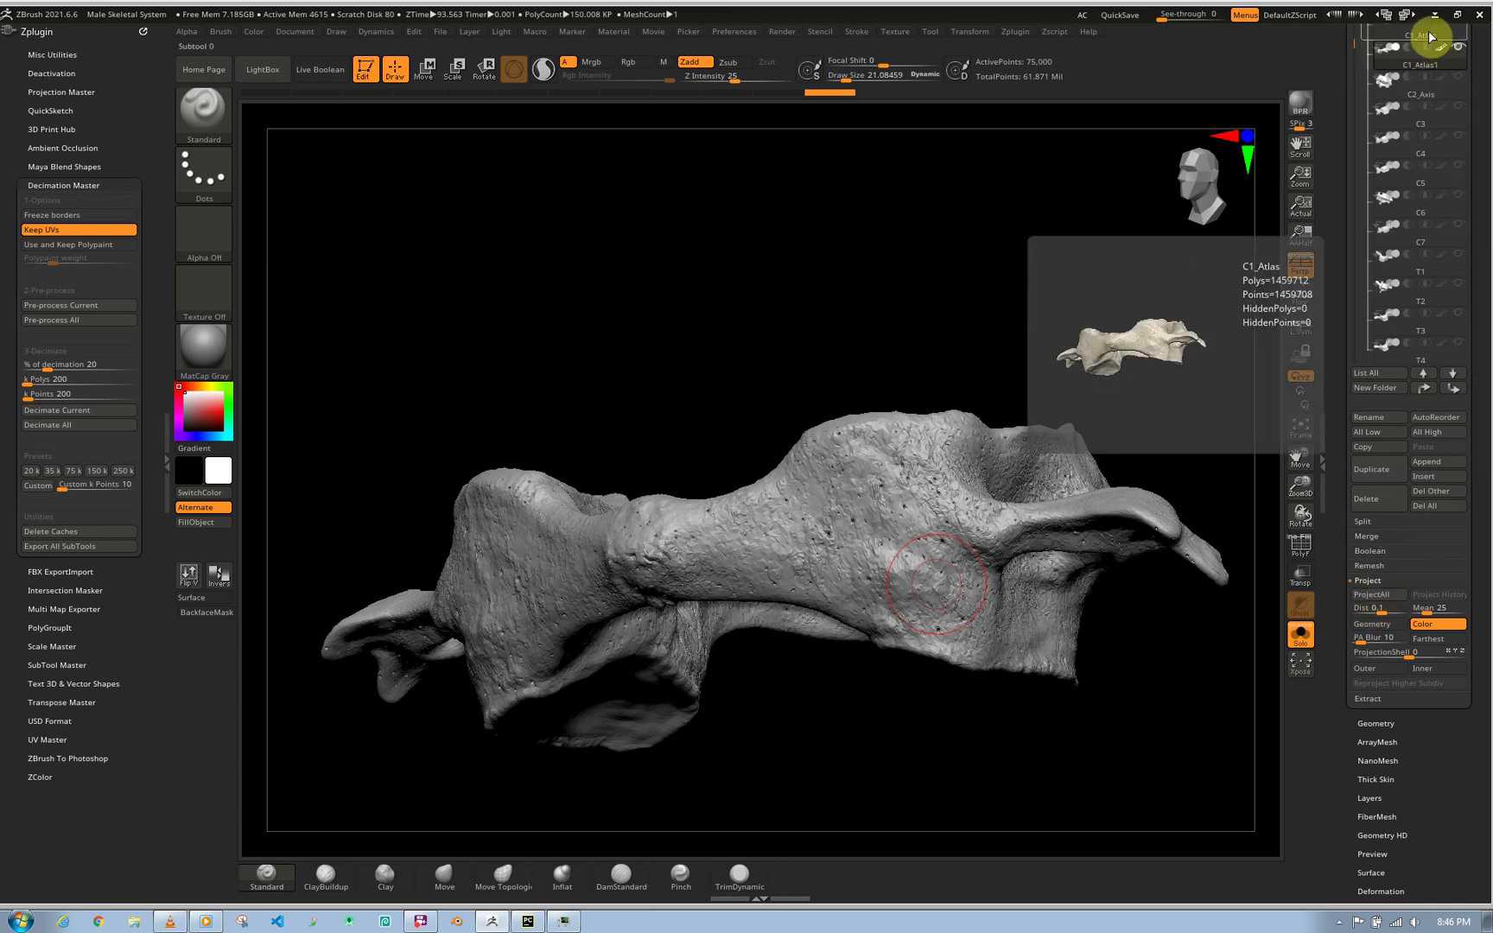
pyautogui.moveTo(1482, 63); pyautogui.dragTo(1481, 100)
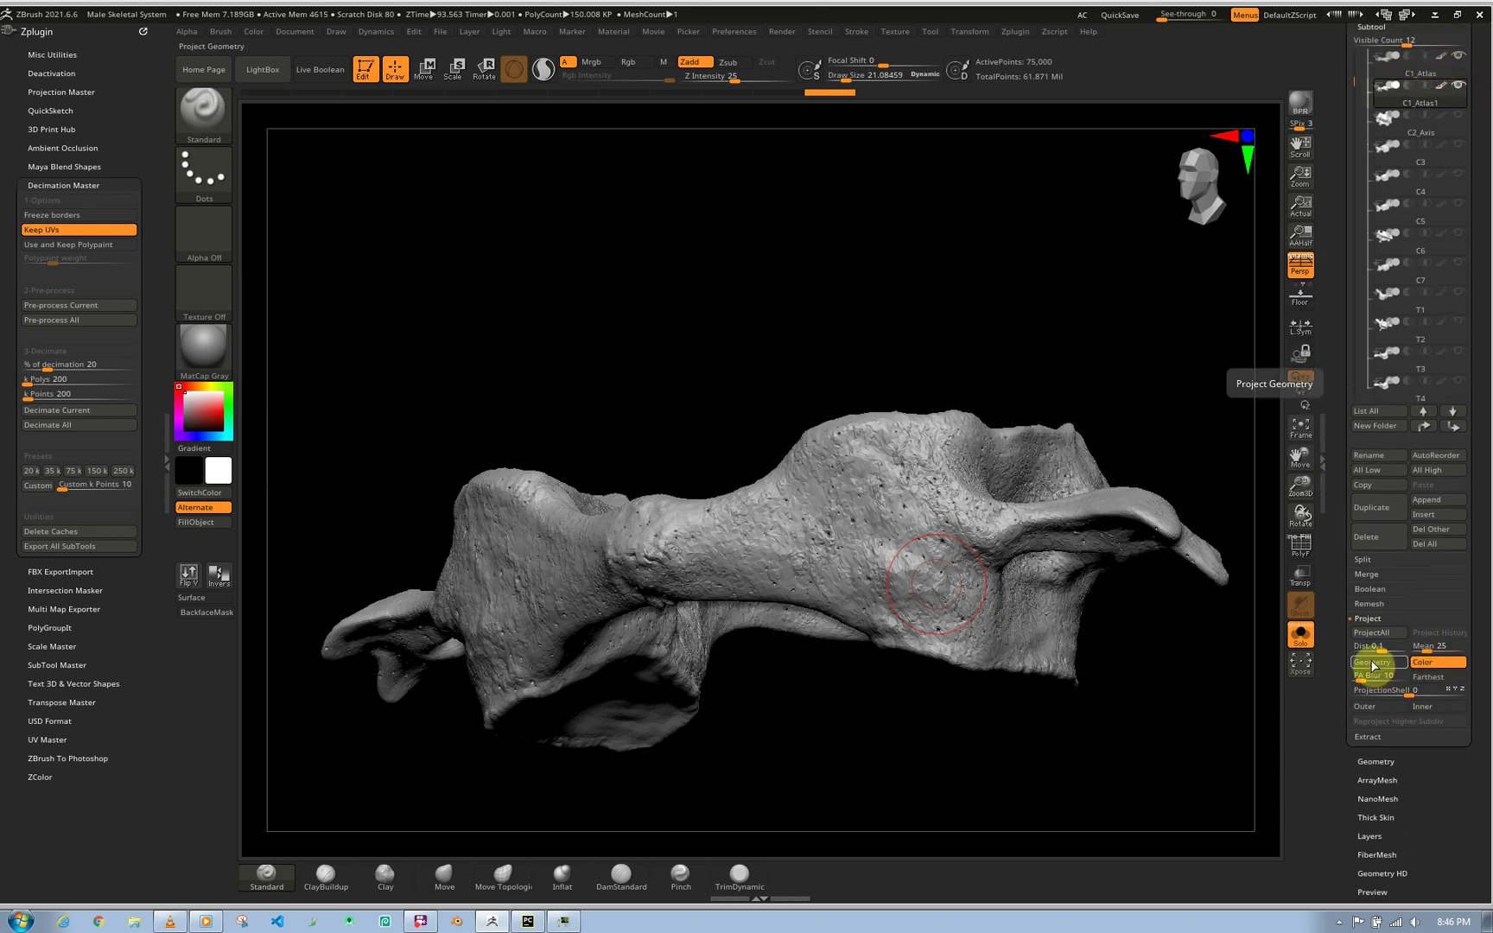
pyautogui.click(1371, 634)
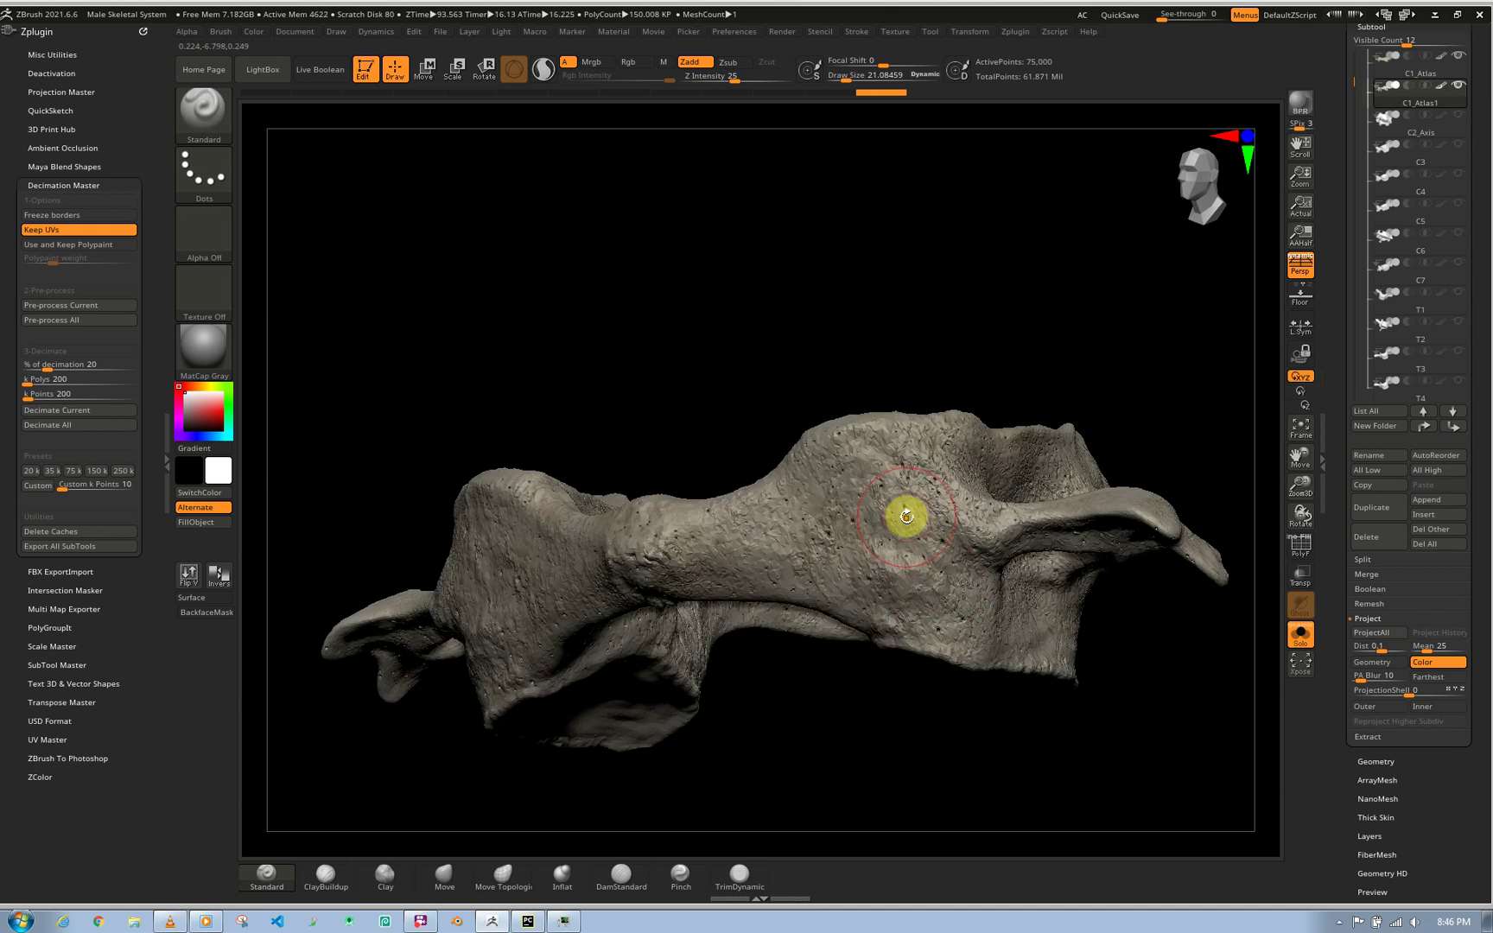
pyautogui.moveTo(867, 516); pyautogui.dragTo(954, 510, button='right')
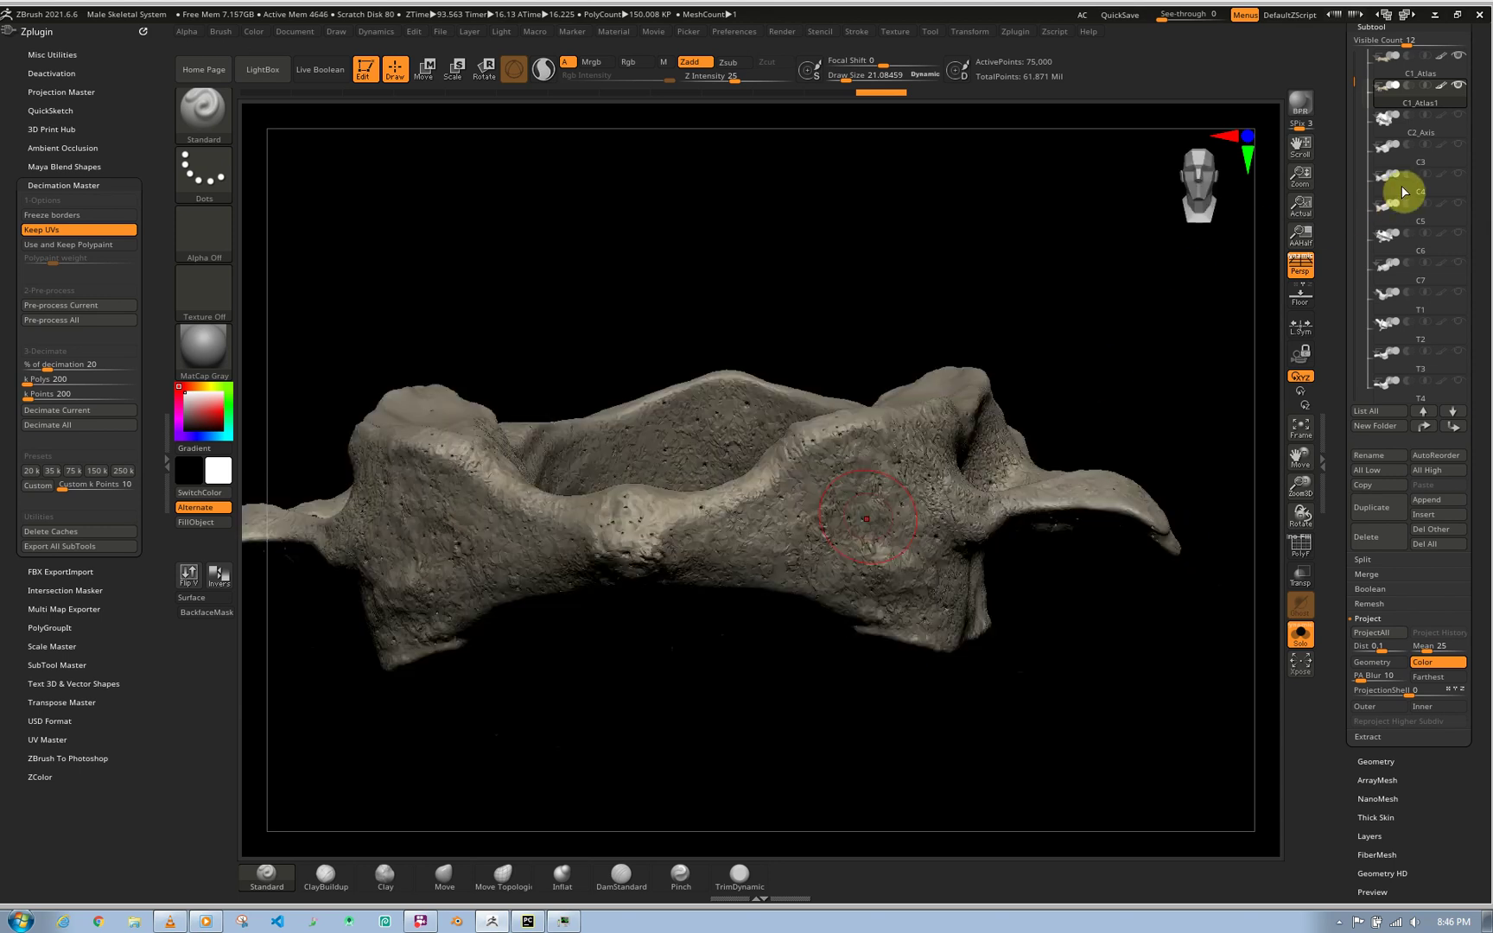
pyautogui.moveTo(1485, 156); pyautogui.dragTo(1484, 221)
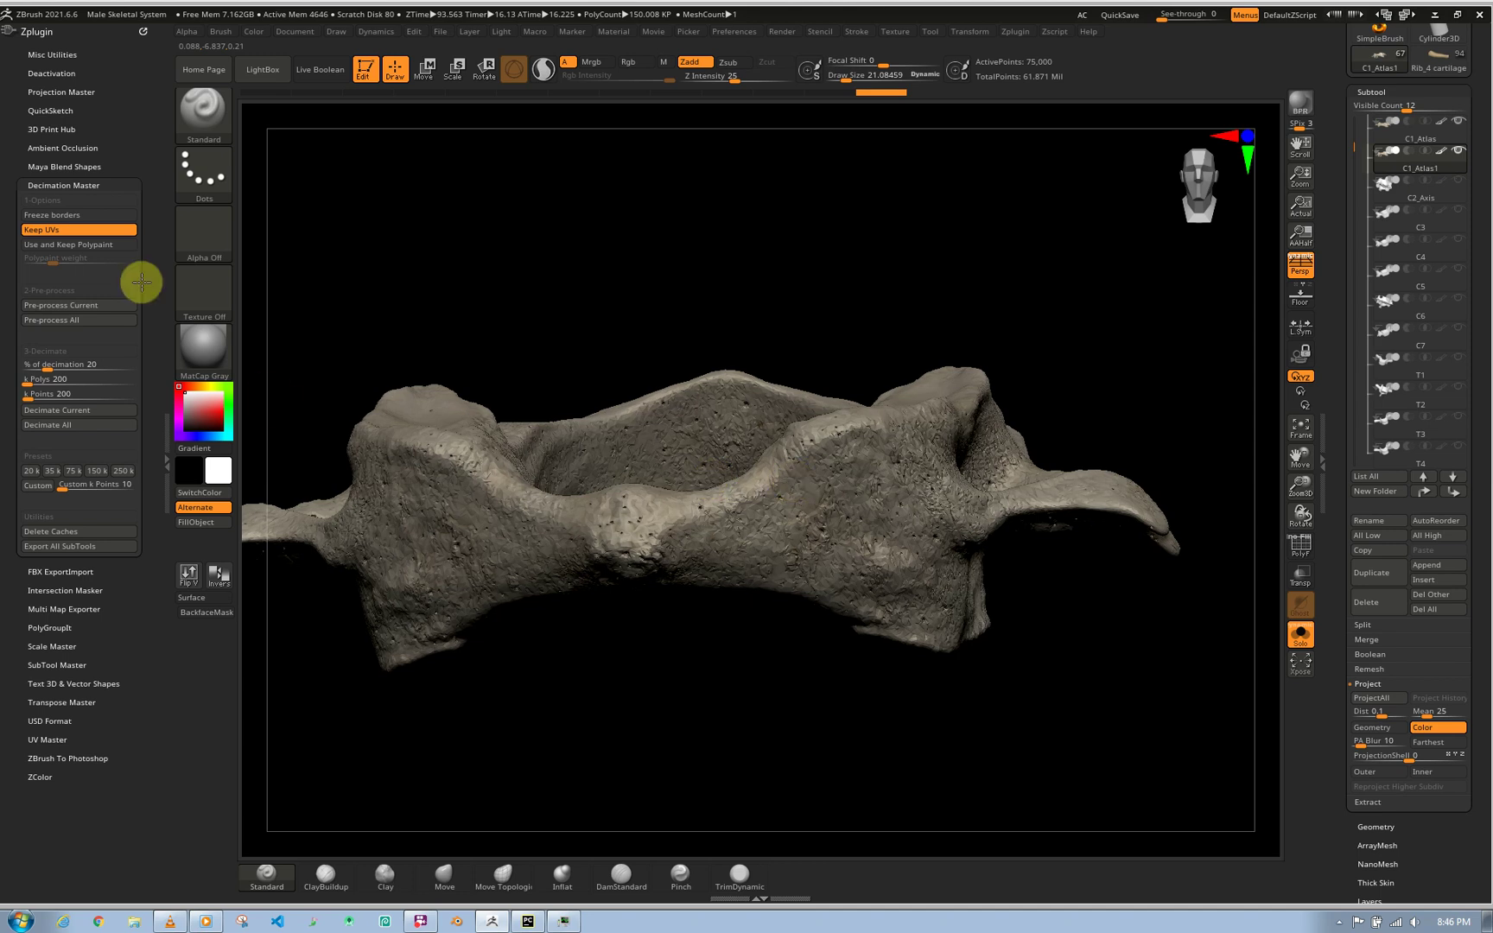
pyautogui.click(168, 381)
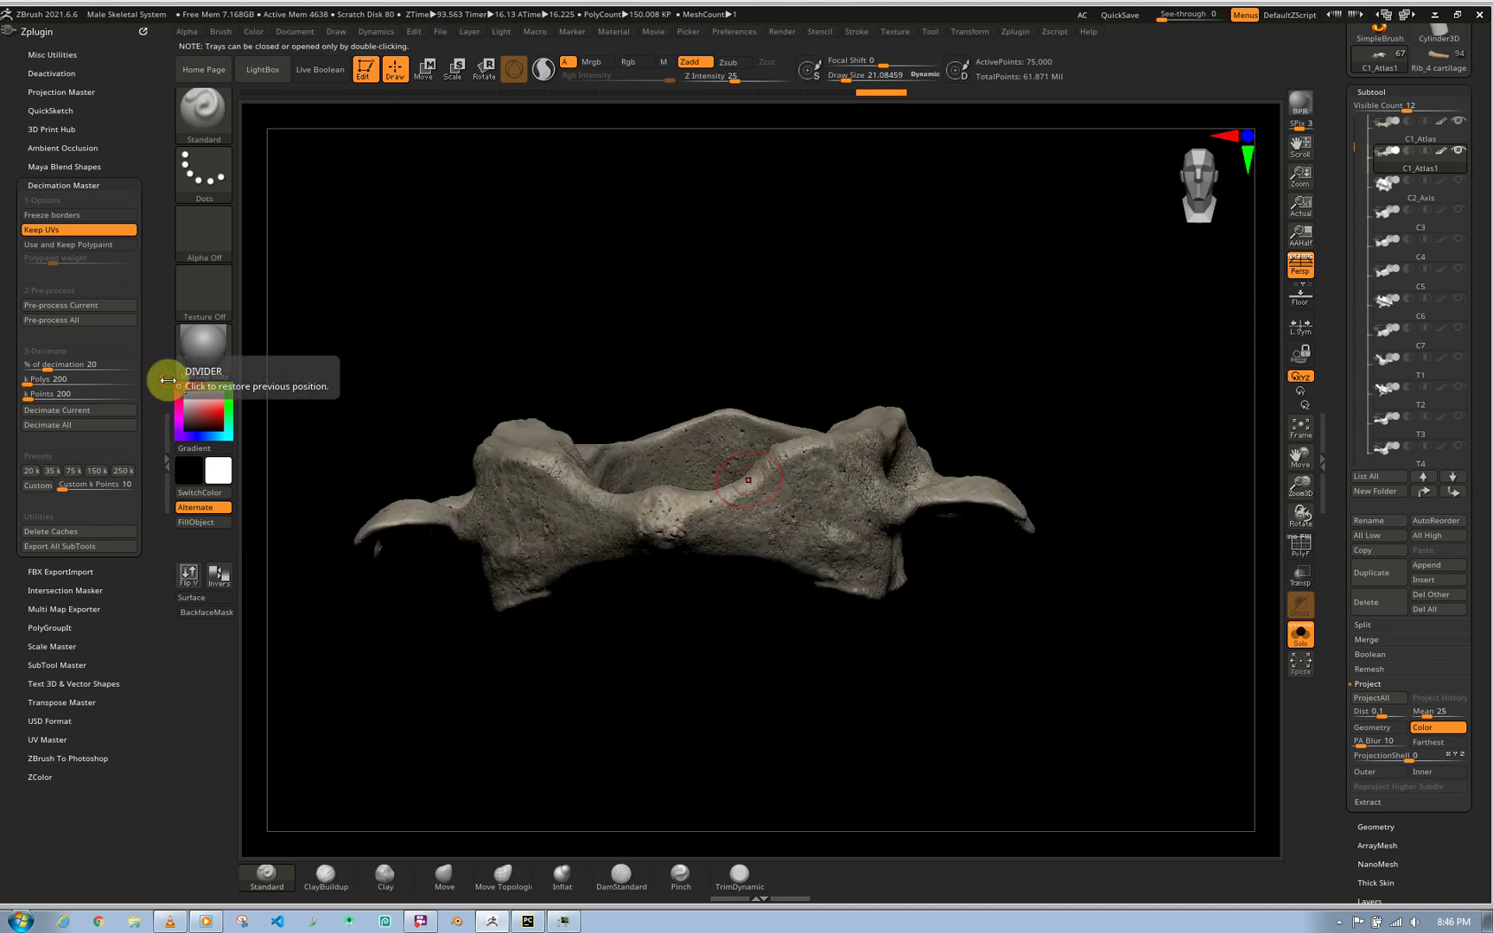
pyautogui.moveTo(872, 503)
pyautogui.keyDown('shift'); pyautogui.mouseDown(button='right')
pyautogui.moveTo(850, 520)
pyautogui.moveTo(880, 493)
pyautogui.mouseUp(button='right'); pyautogui.keyUp('shift')
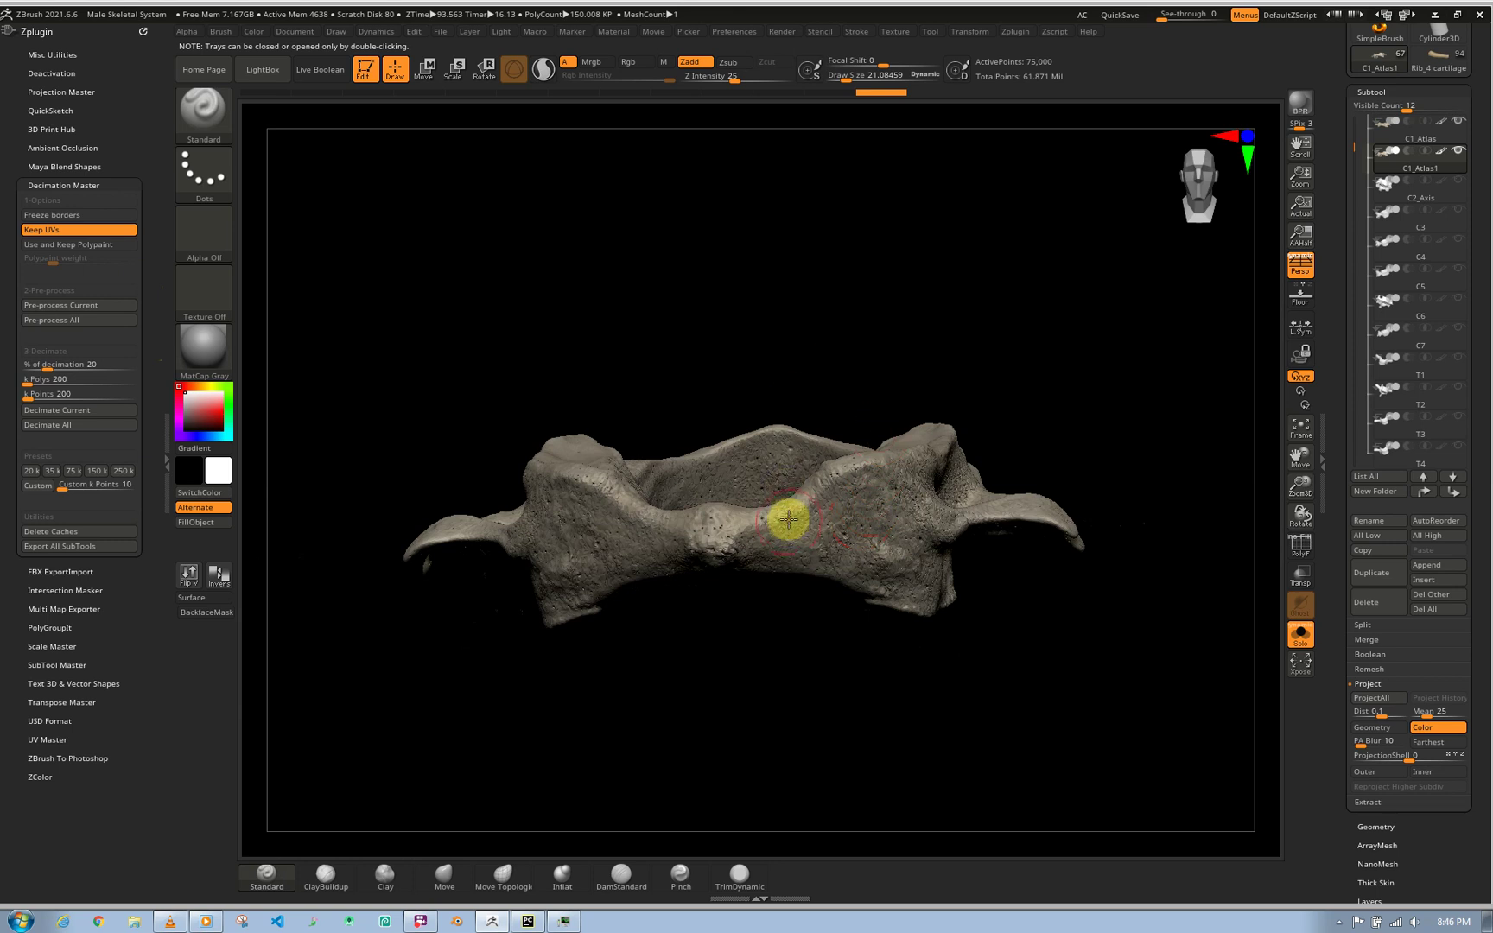
pyautogui.moveTo(799, 500); pyautogui.dragTo(794, 534, button='right')
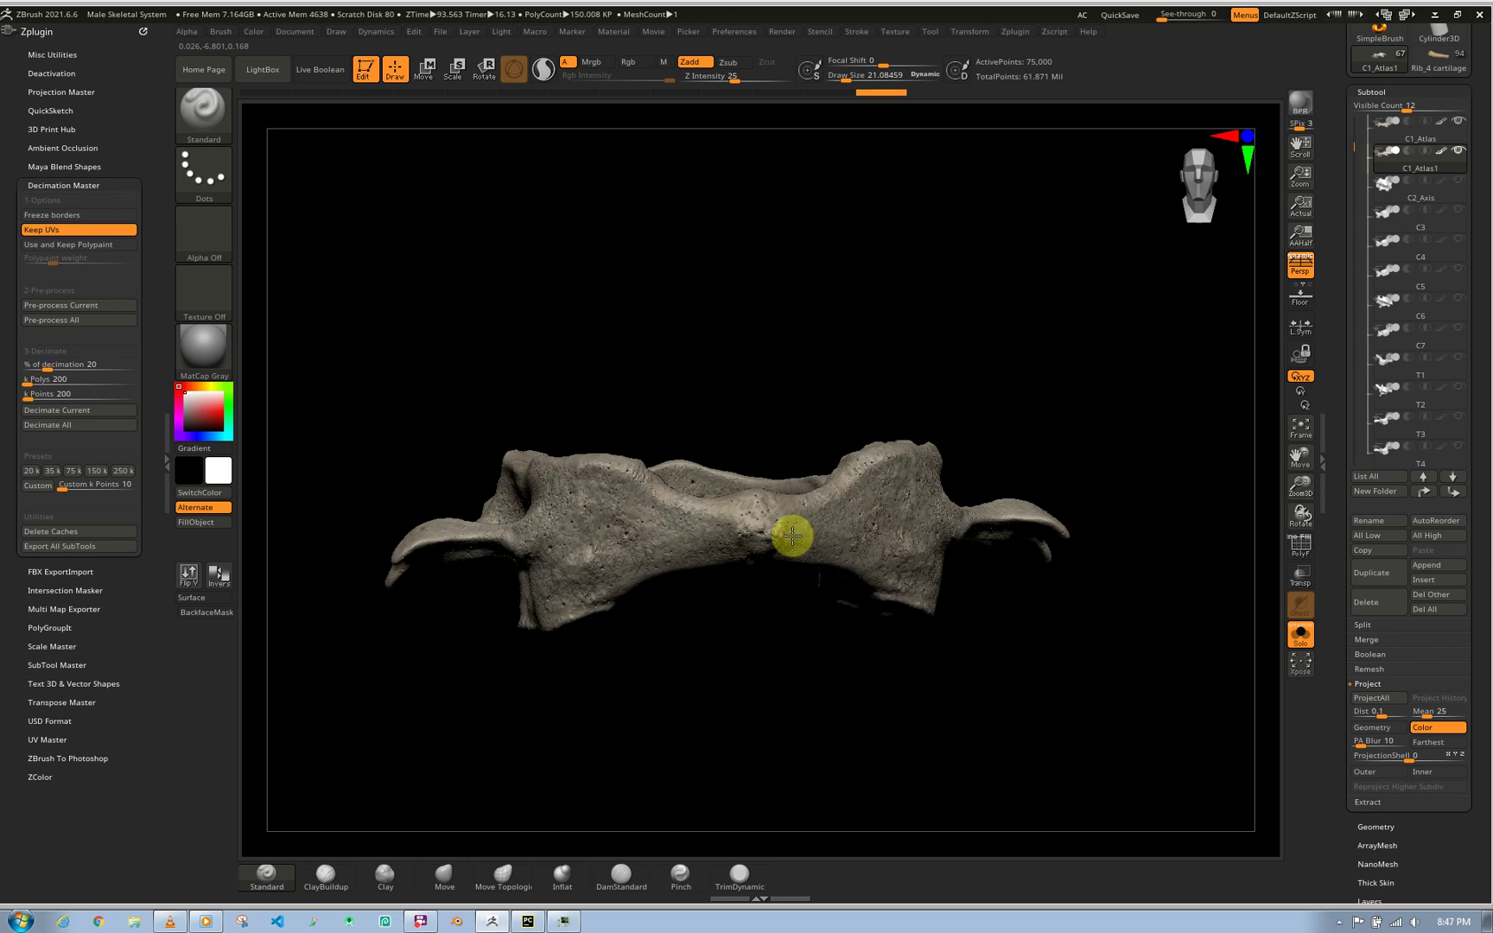
pyautogui.scroll(3, 793, 536)
pyautogui.scroll(1, 692, 550)
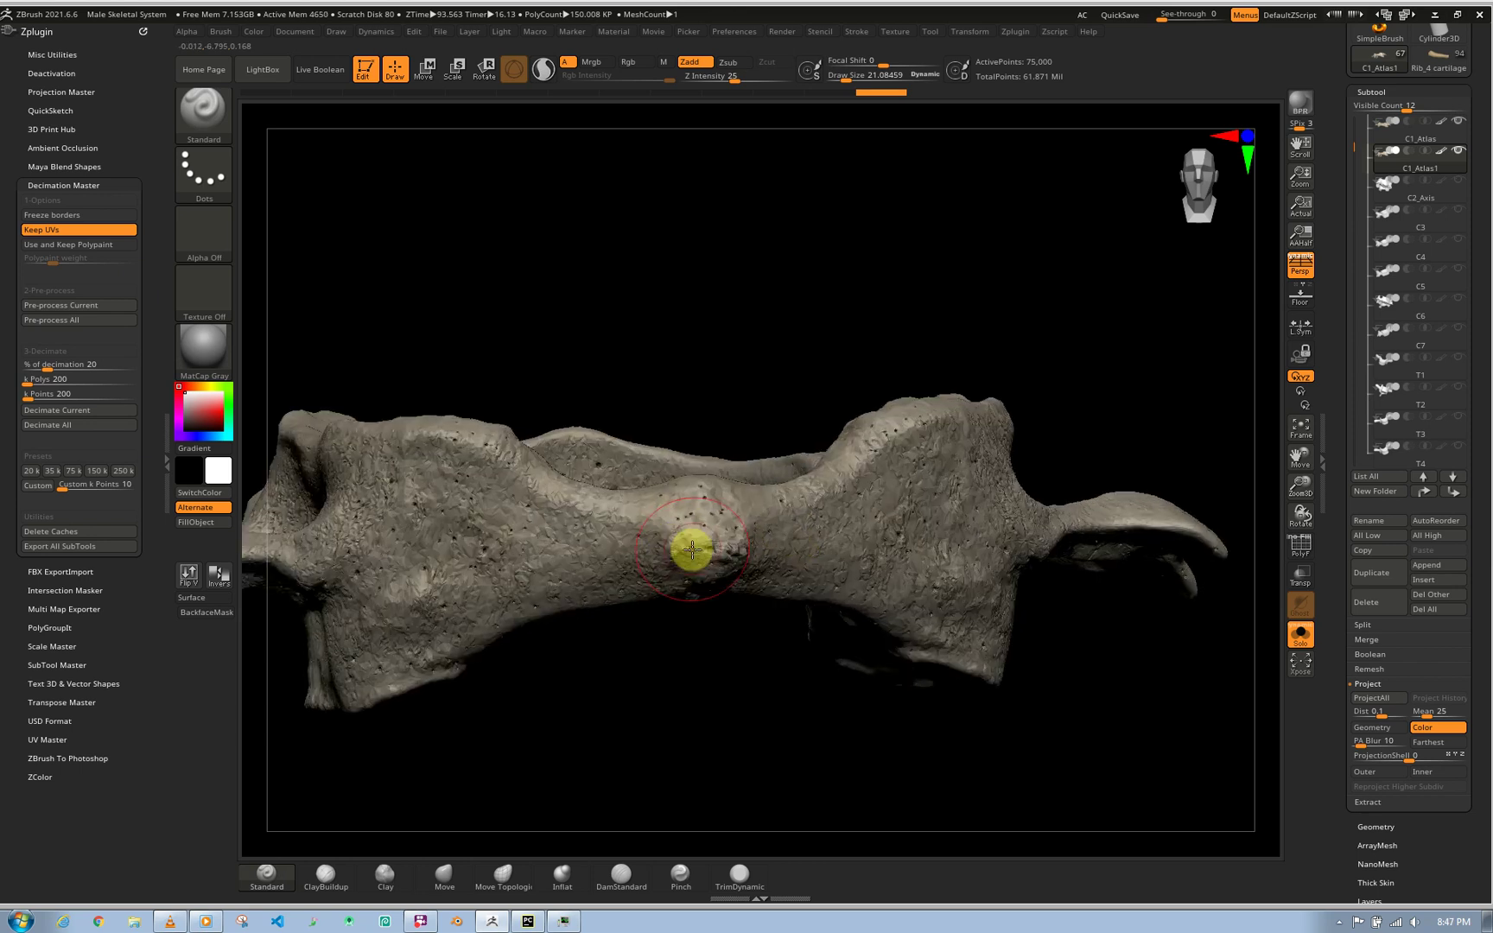
pyautogui.moveTo(710, 536); pyautogui.dragTo(823, 487, button='right')
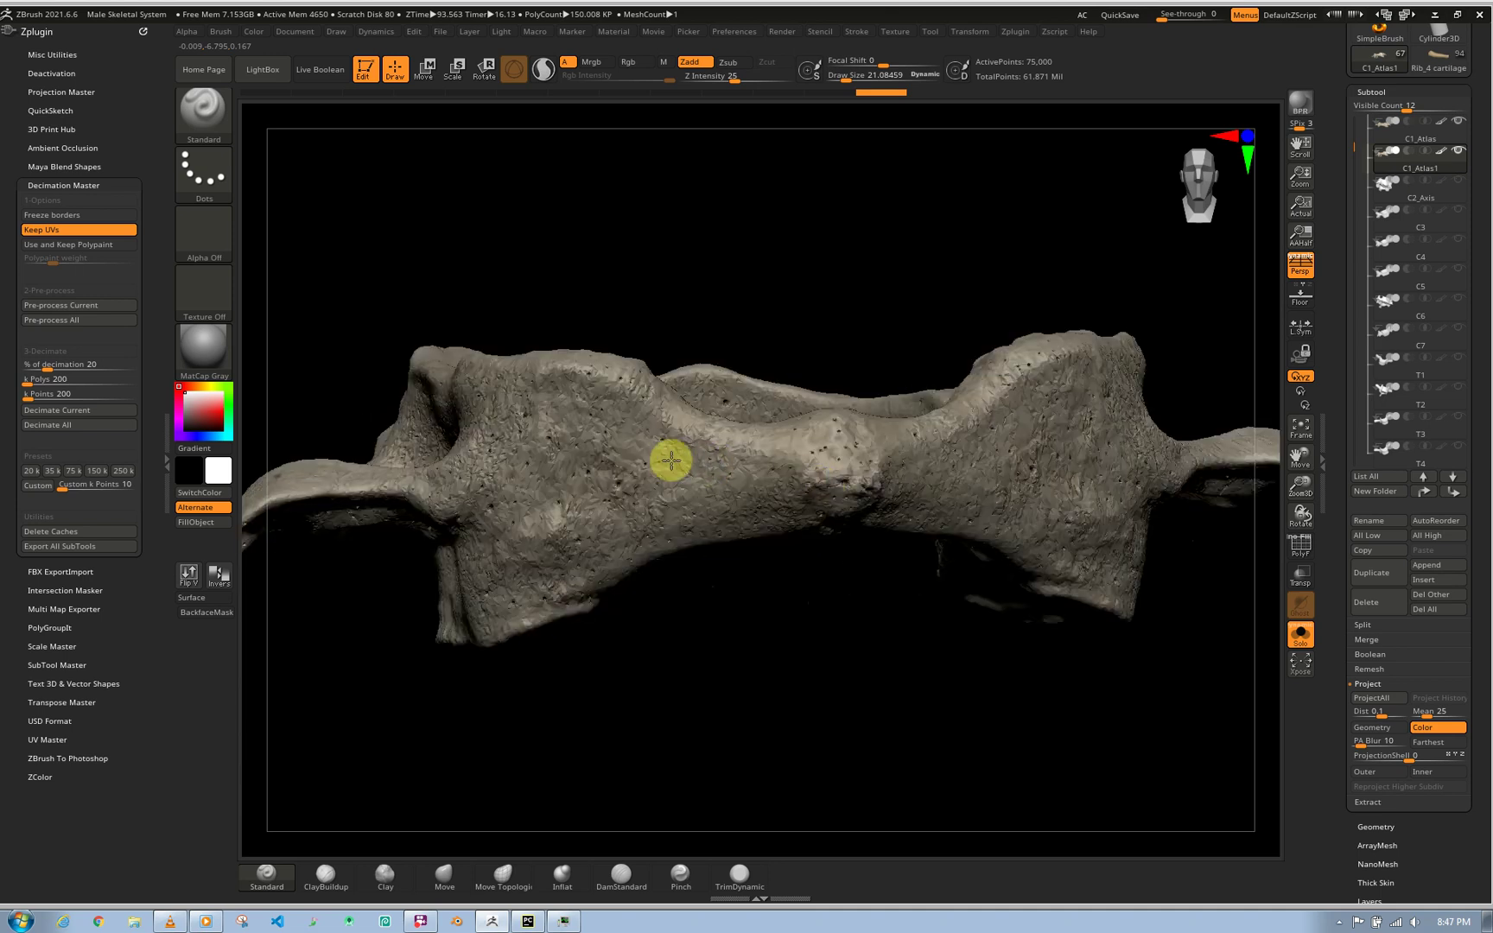
pyautogui.keyDown('ctrl'); pyautogui.moveTo(676, 442); pyautogui.dragTo(750, 463, button='right'); pyautogui.keyUp('ctrl')
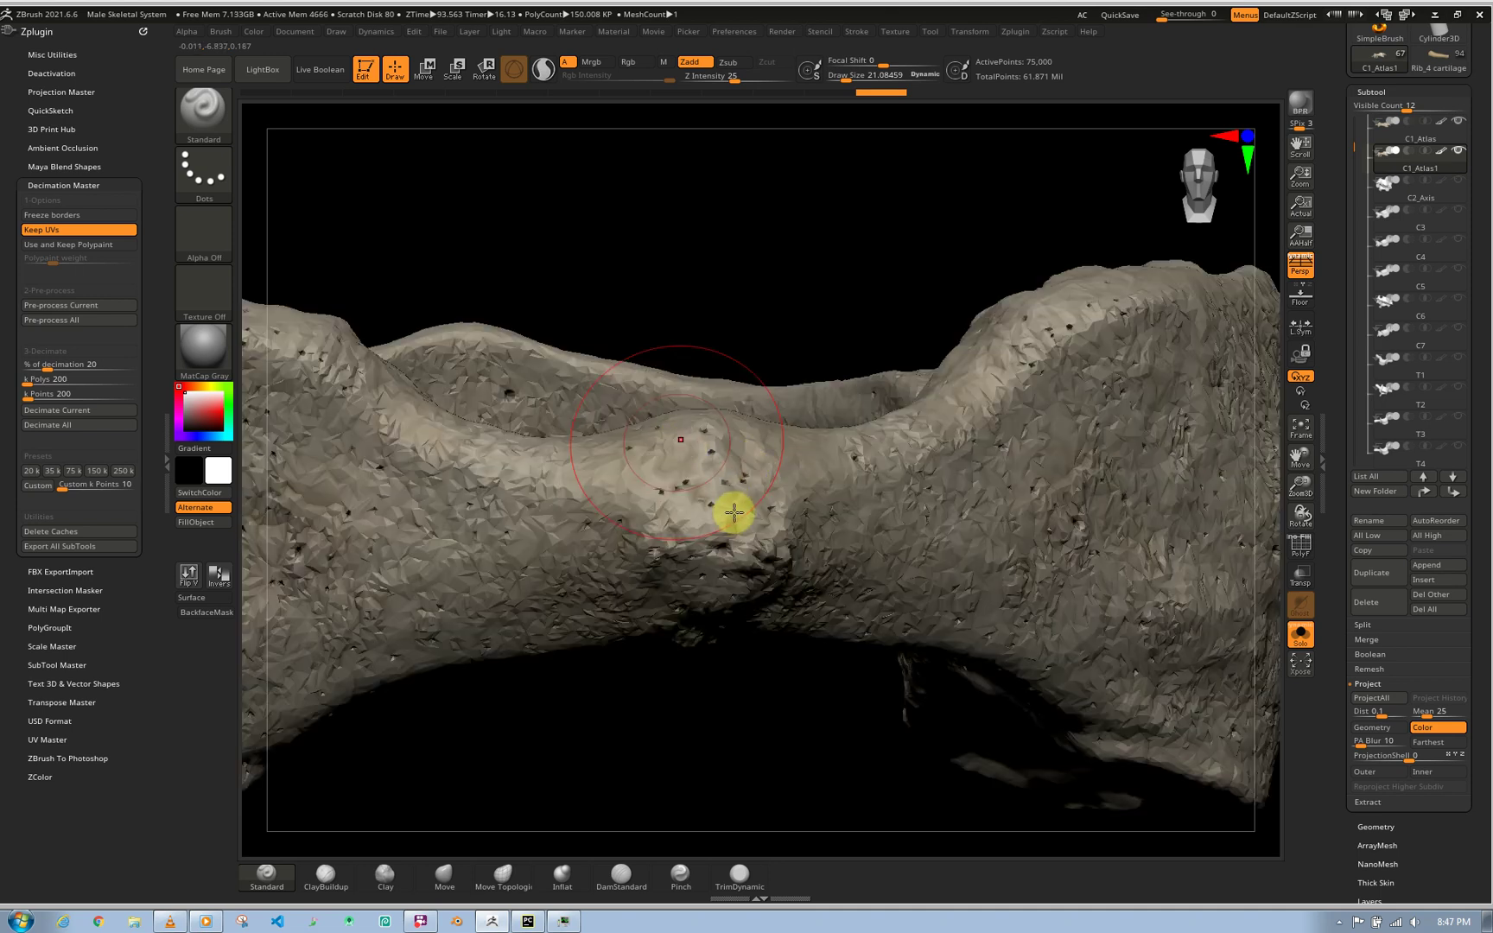
pyautogui.keyDown('ctrl'); pyautogui.moveTo(803, 617); pyautogui.dragTo(757, 480, button='right'); pyautogui.keyUp('ctrl')
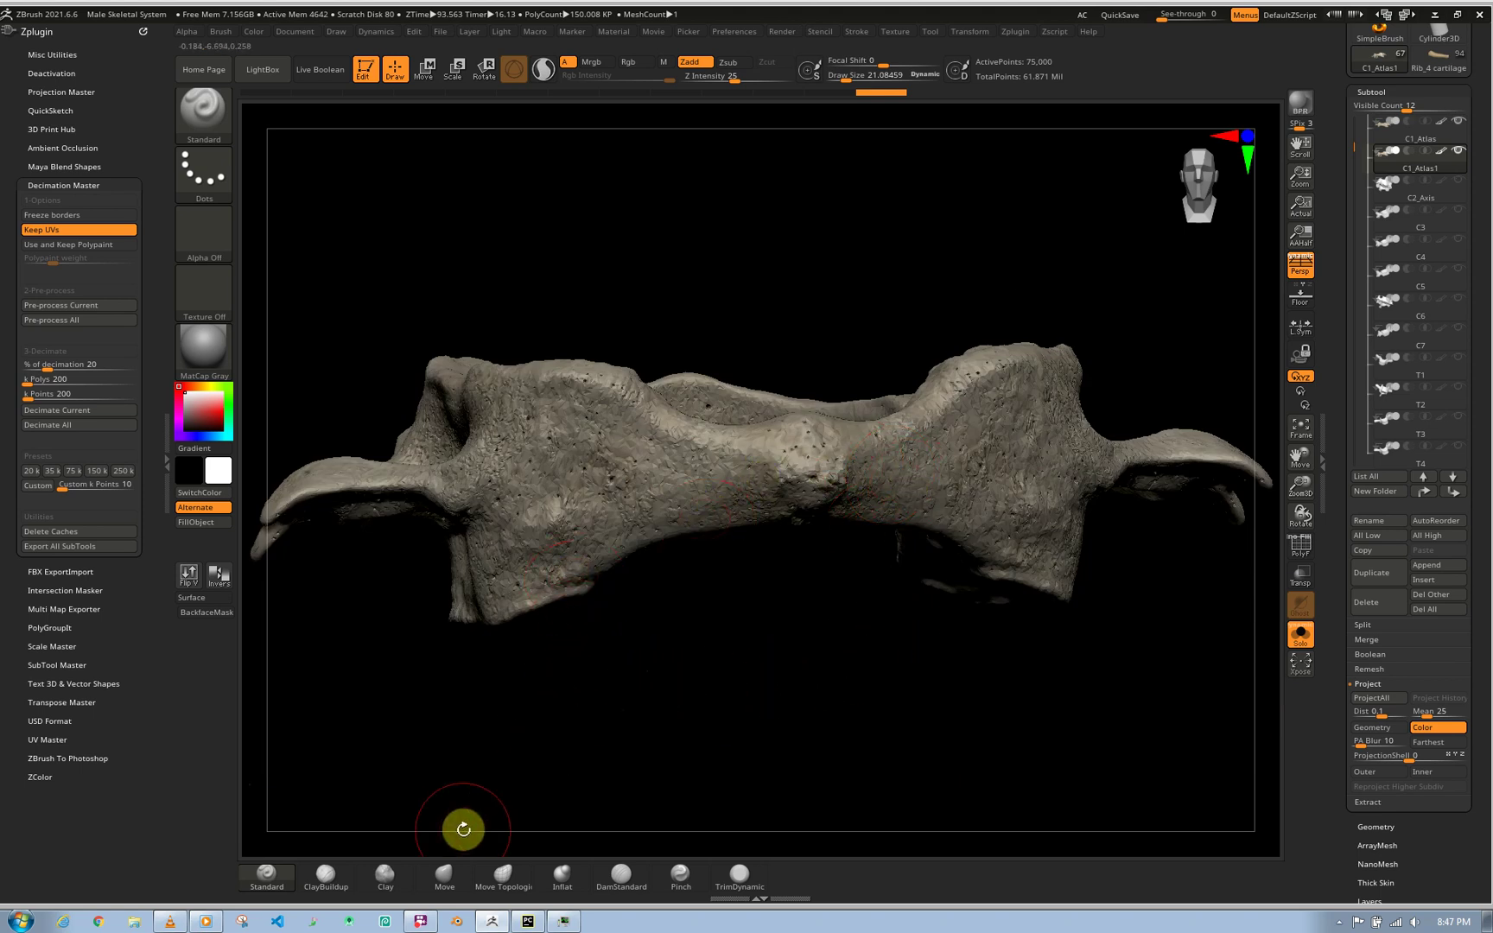
pyautogui.click(420, 921)
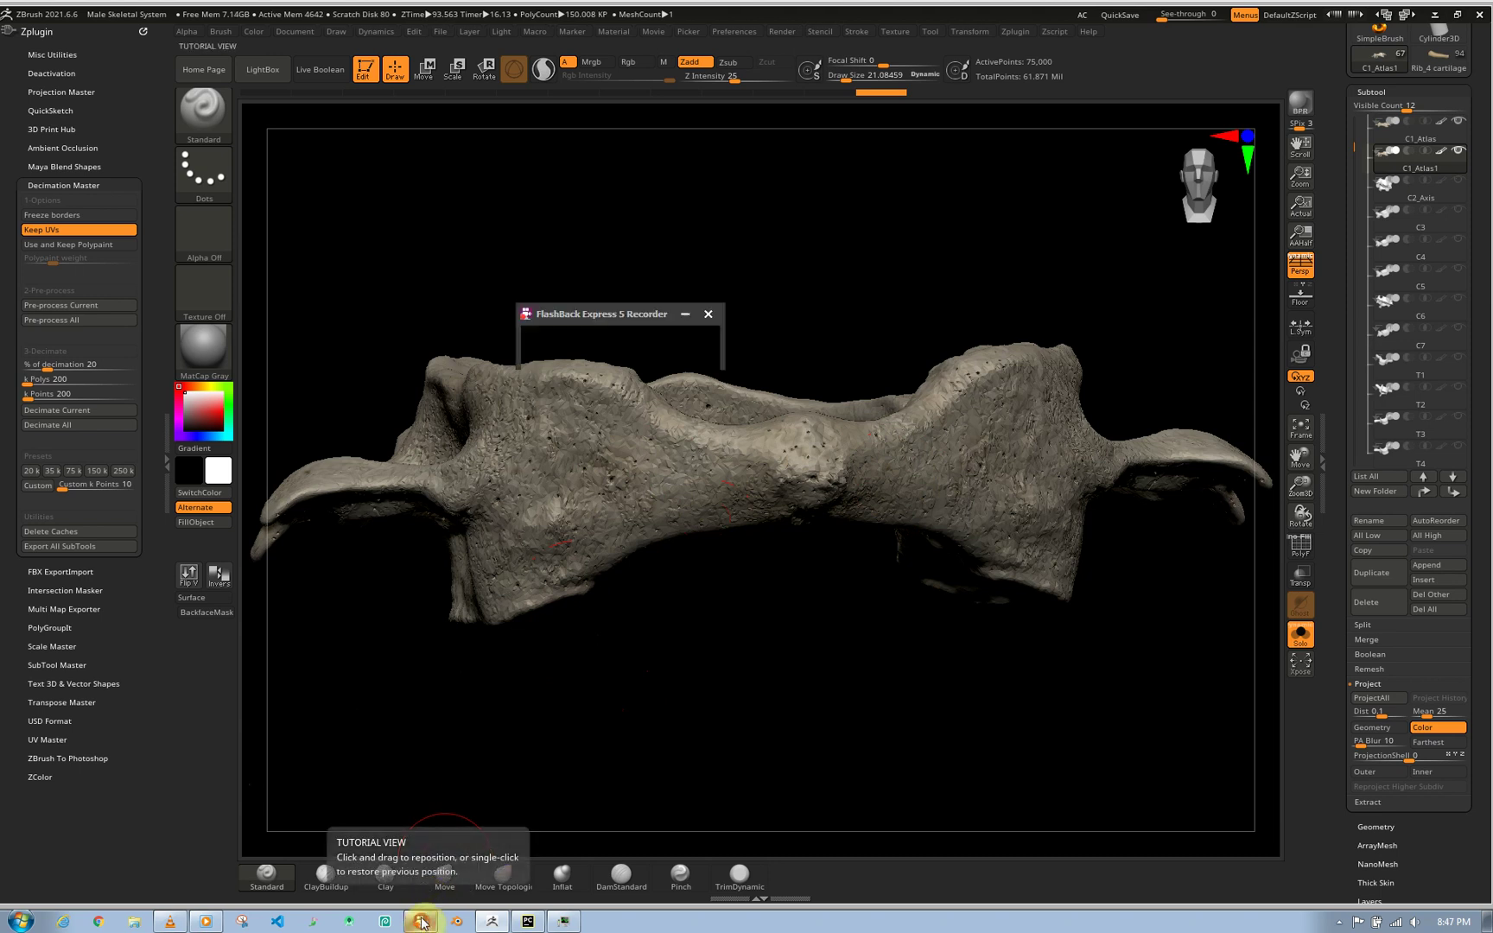